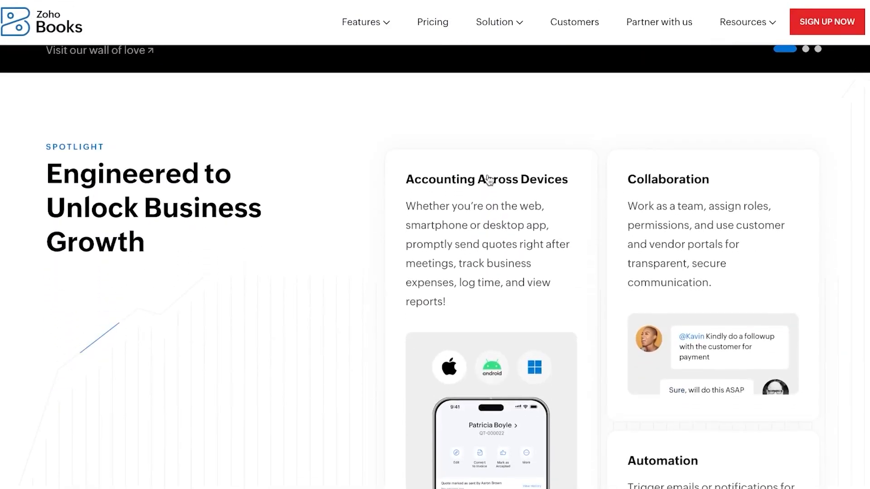
pyautogui.scroll(-5, 488, 179)
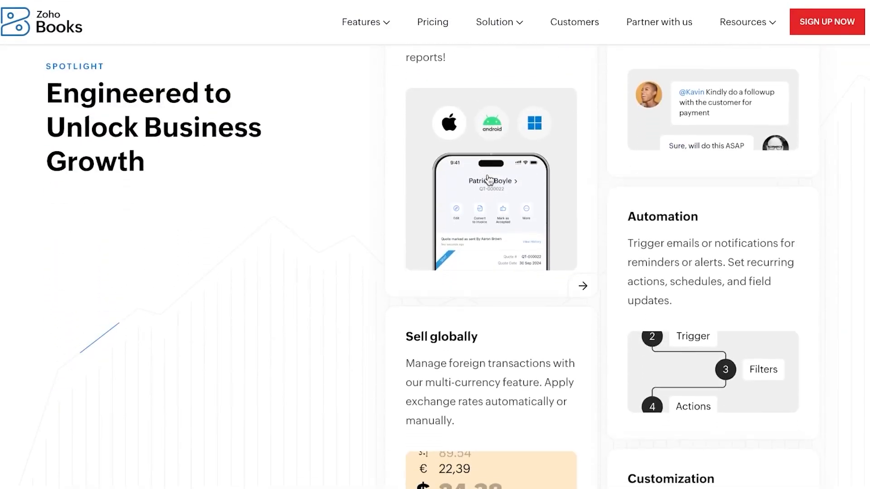
# Scroll up and down through the Zoho Books product homepage
pyautogui.scroll(20, 488, 180)
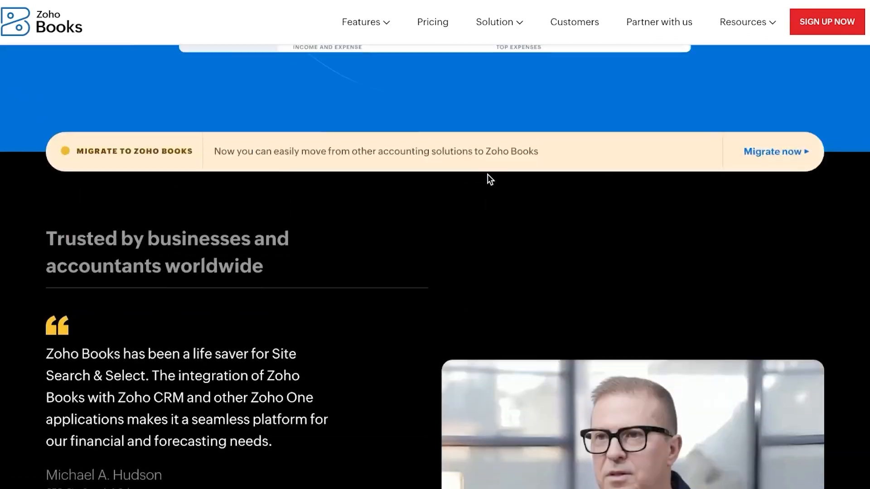
pyautogui.scroll(10, 488, 175)
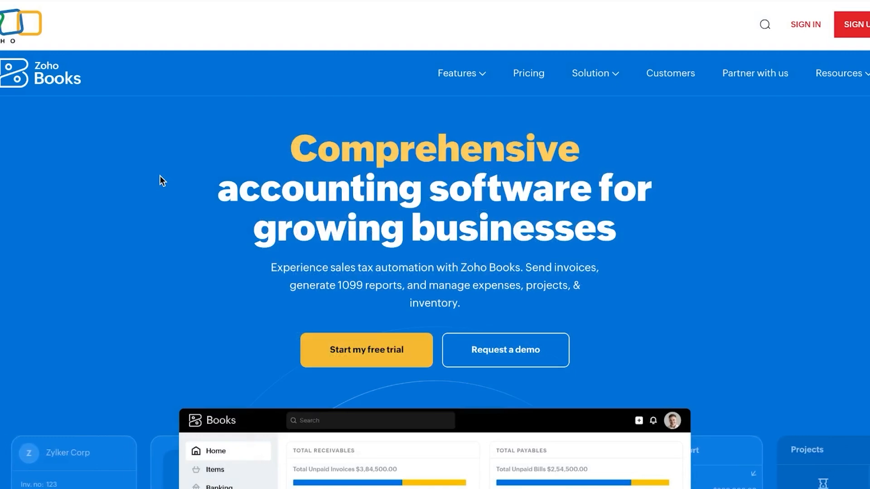
pyautogui.scroll(-10, 362, 180)
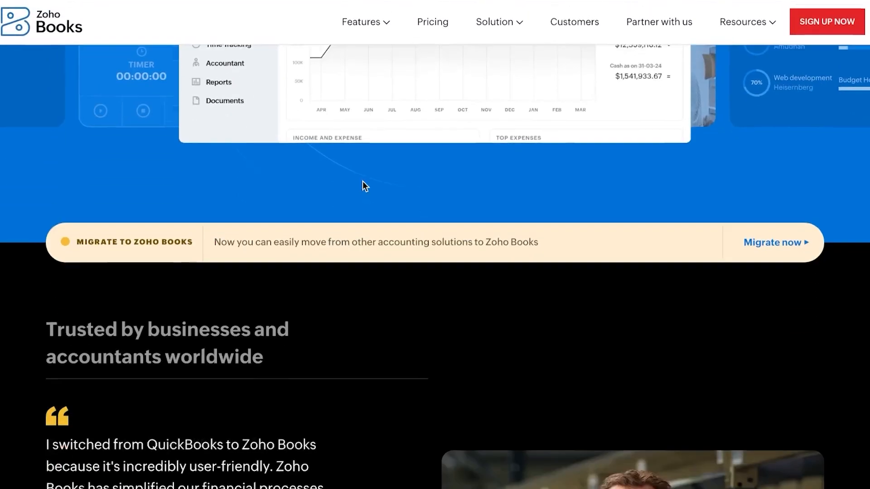
pyautogui.scroll(10, 363, 181)
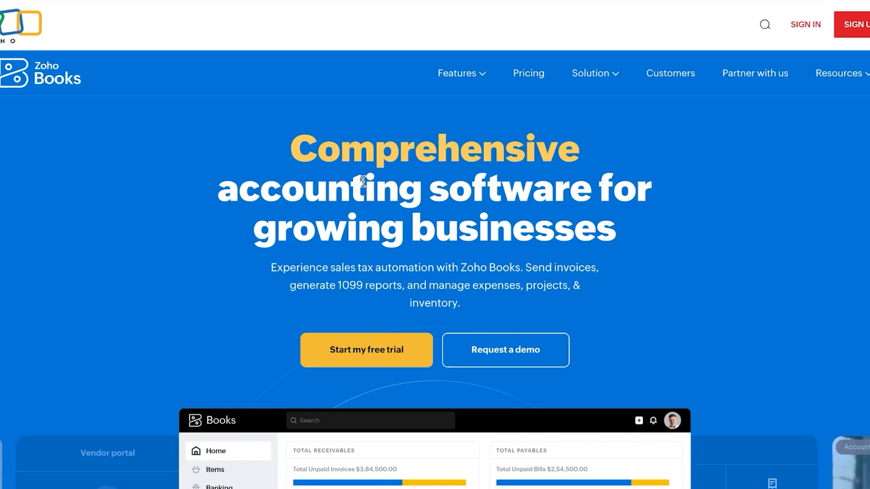
pyautogui.scroll(-10, 363, 181)
pyautogui.scroll(10, 363, 181)
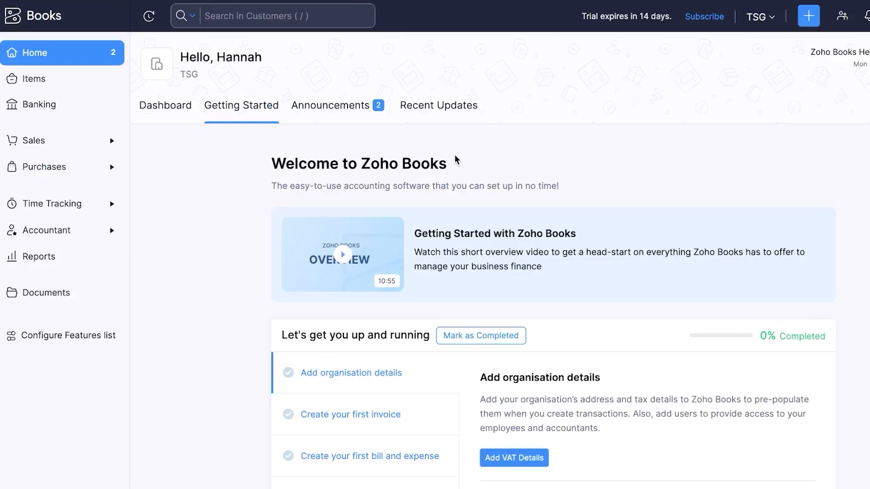
# Scroll the Getting Started checklist, then bring up the + Quick Create list of new records
pyautogui.scroll(-8, 456, 160)
pyautogui.scroll(6, 455, 157)
pyautogui.scroll(-1, 455, 157)
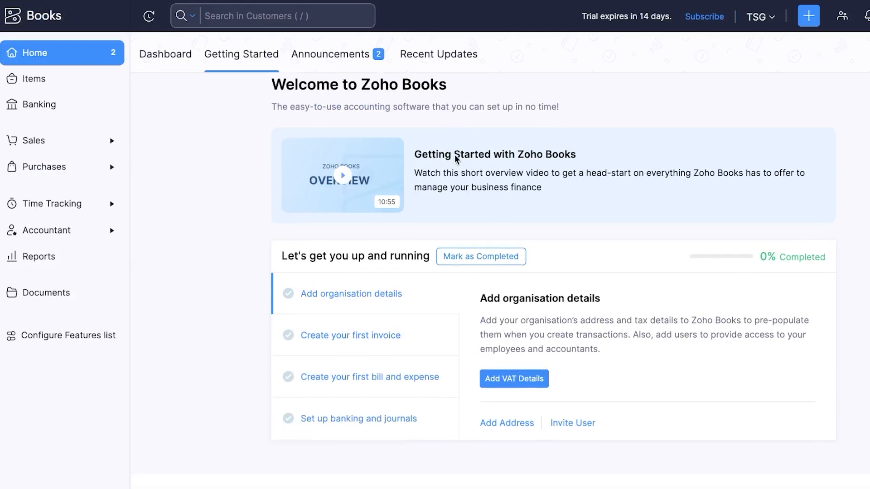
pyautogui.scroll(2, 455, 157)
pyautogui.scroll(-1, 455, 157)
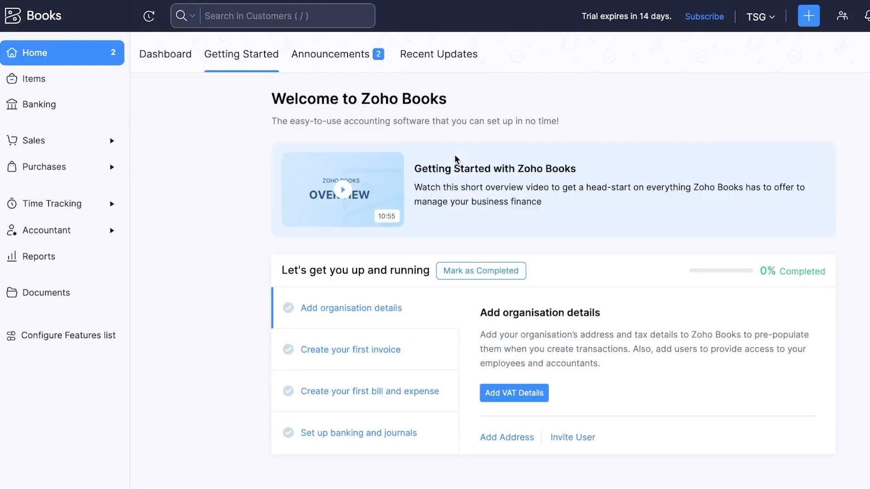
pyautogui.scroll(2, 455, 156)
pyautogui.scroll(-2, 455, 156)
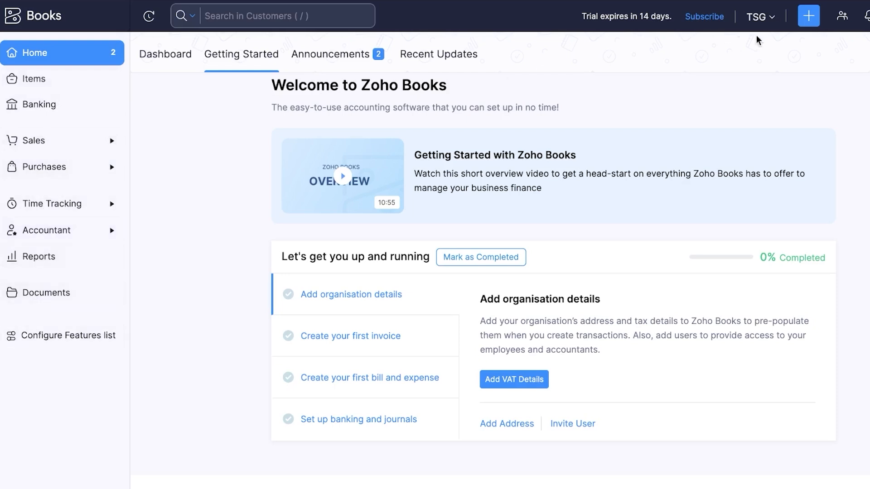
pyautogui.click(808, 18)
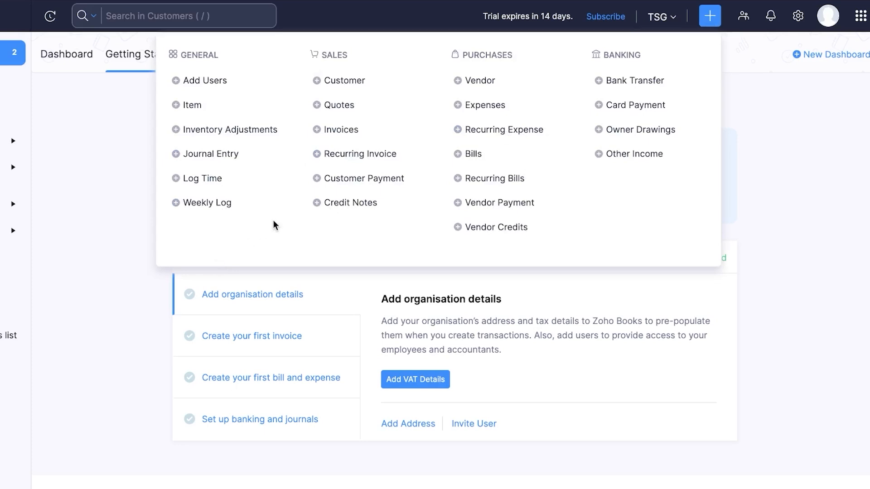
pyautogui.click(86, 317)
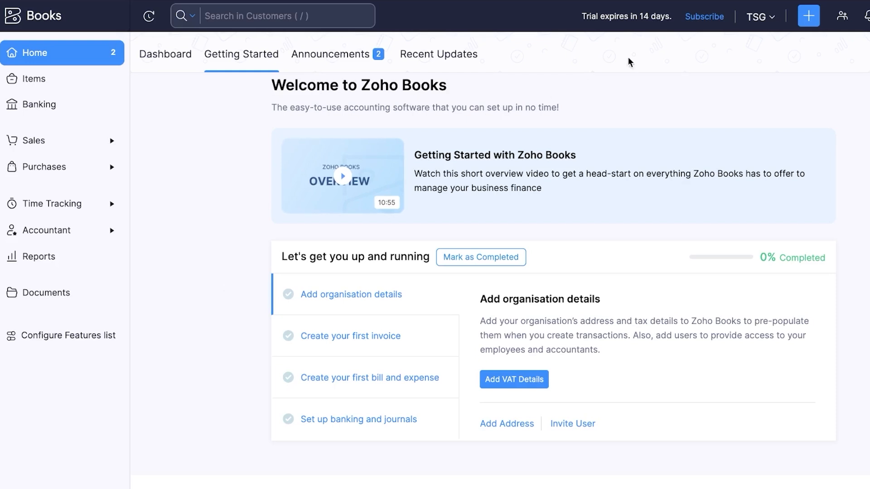
pyautogui.click(809, 16)
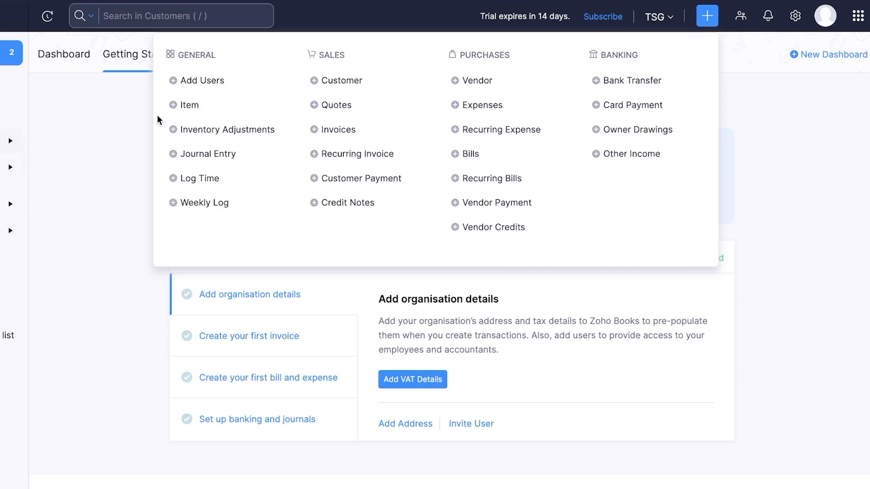
# Invite a new user with the Staff role, entering their first name and e-mail address
pyautogui.click(211, 82)
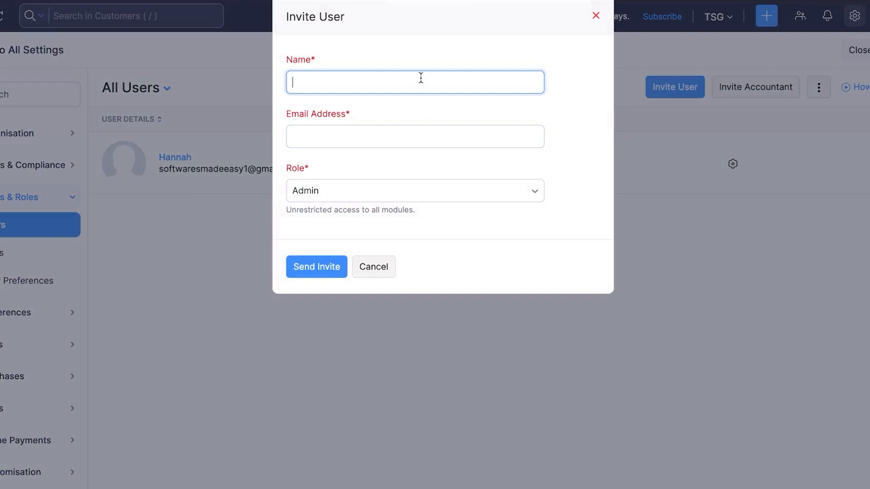
pyautogui.write('Sarah')
pyautogui.click(411, 133)
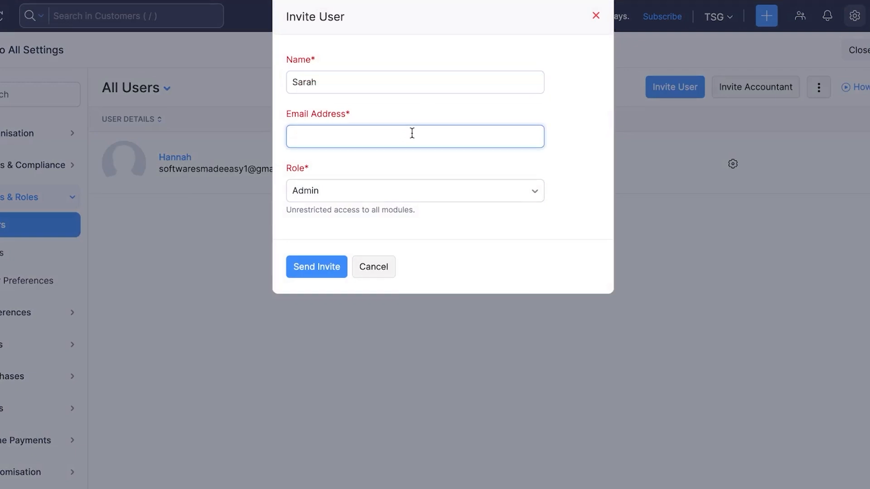
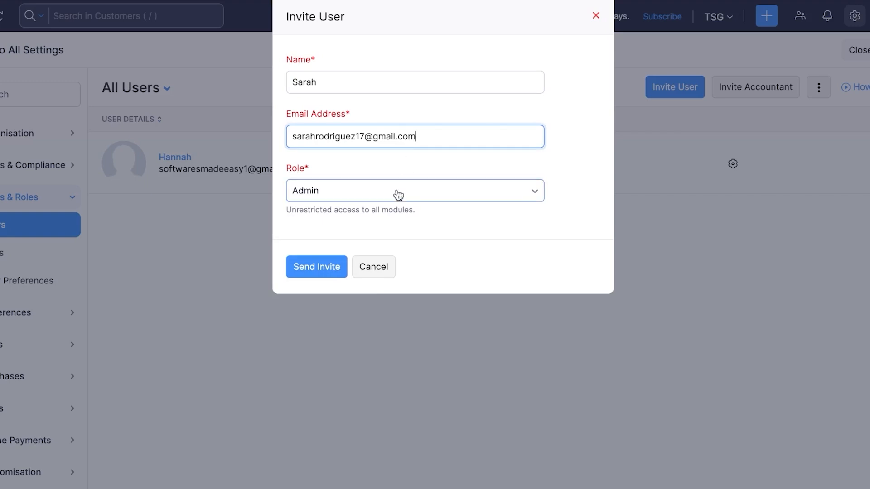
pyautogui.click(396, 194)
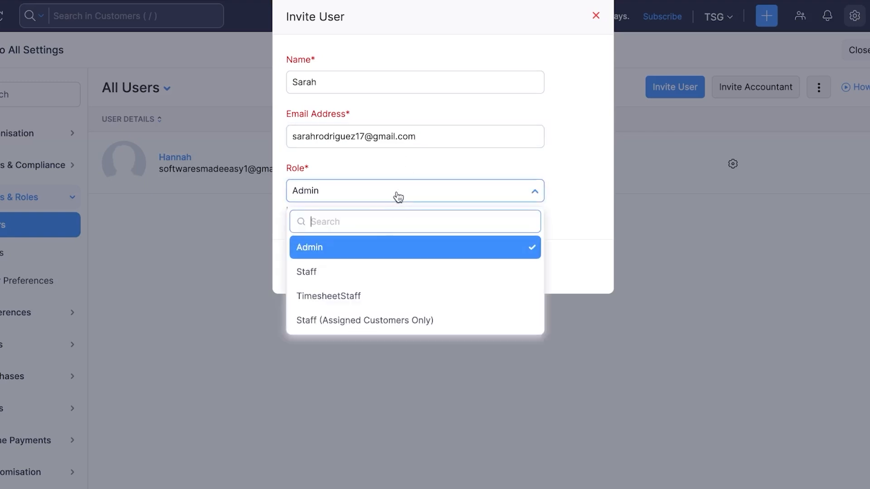
pyautogui.click(357, 273)
pyautogui.click(329, 275)
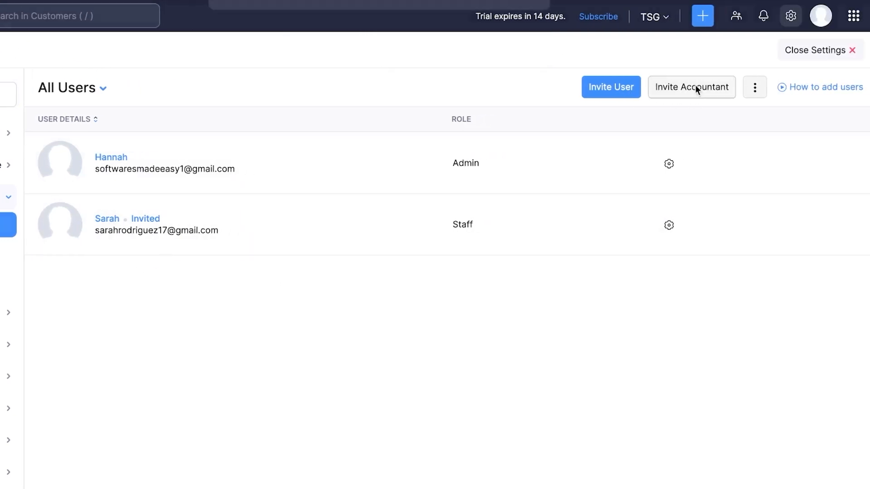
# Send an invitation to an accountant for the organisation
pyautogui.click(803, 87)
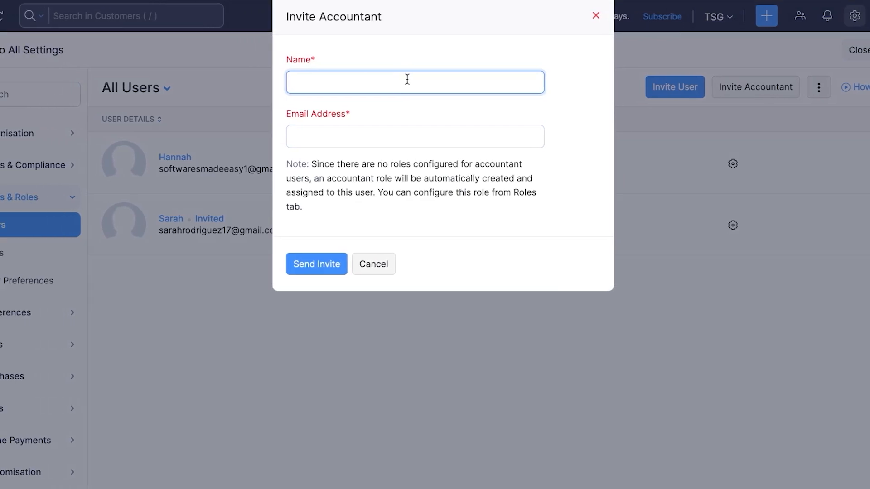
pyautogui.click(329, 261)
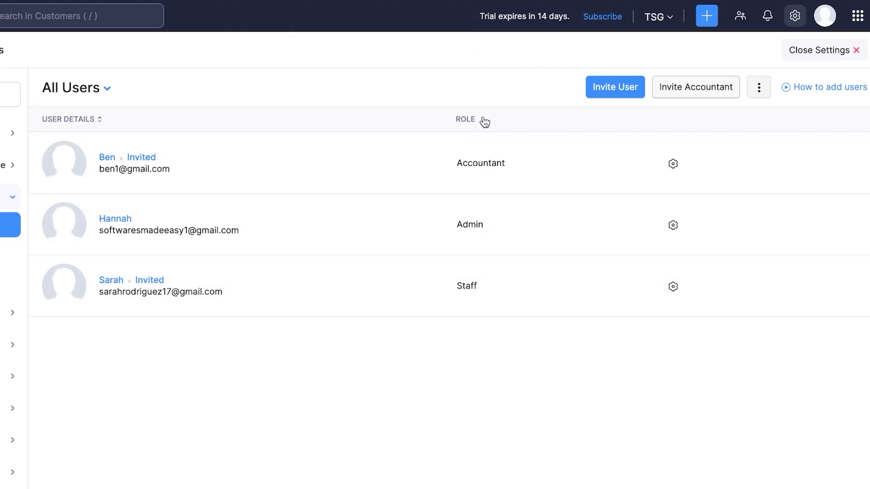
pyautogui.click(709, 19)
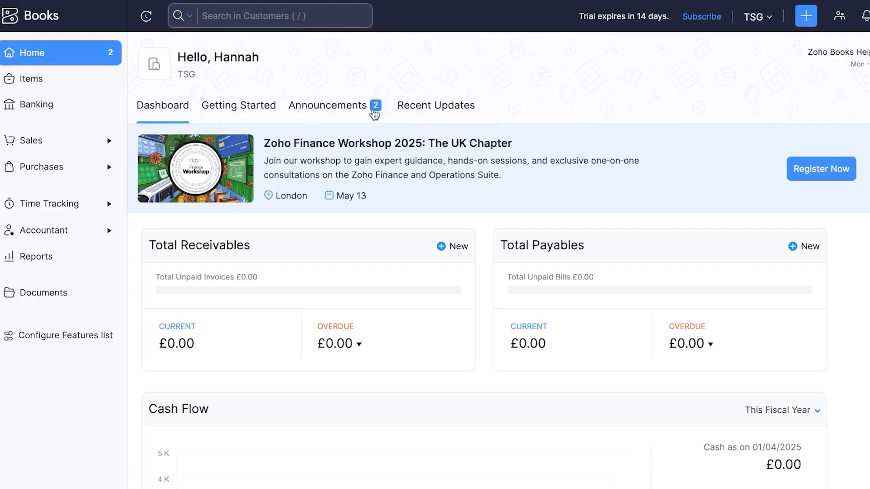
# From the Items list, start a new Service item named 'test 1'
pyautogui.click(806, 16)
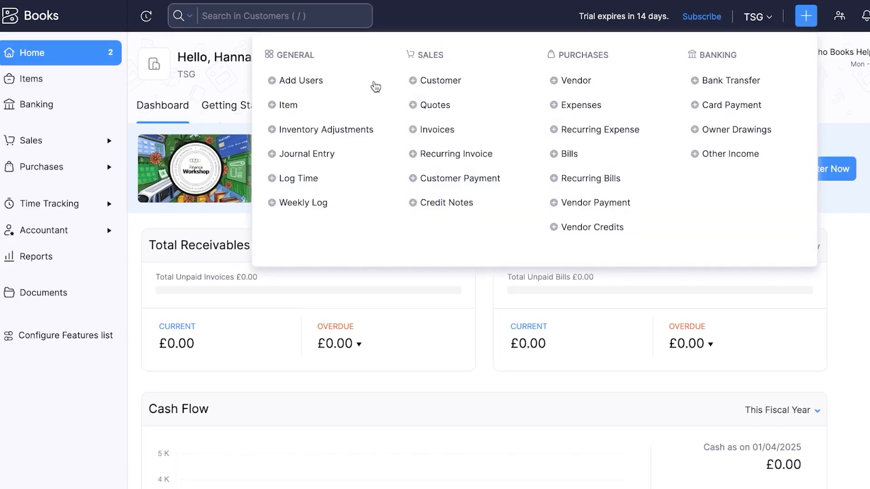
pyautogui.click(30, 84)
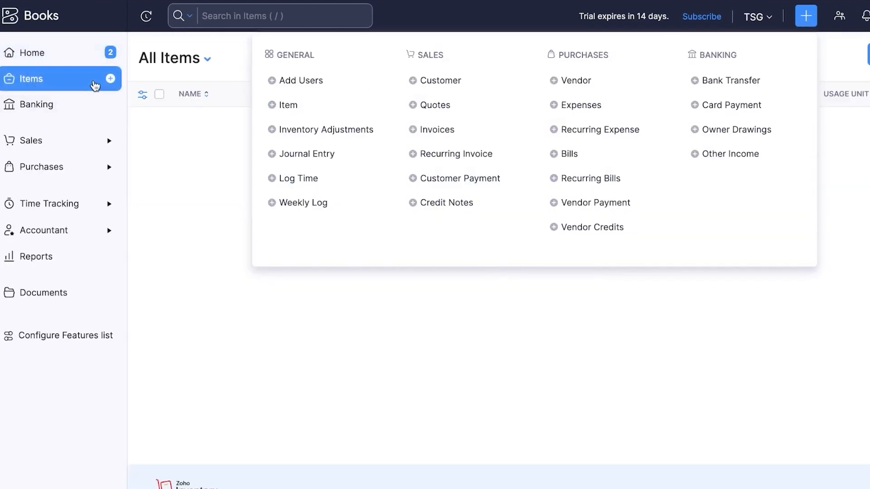
pyautogui.click(111, 79)
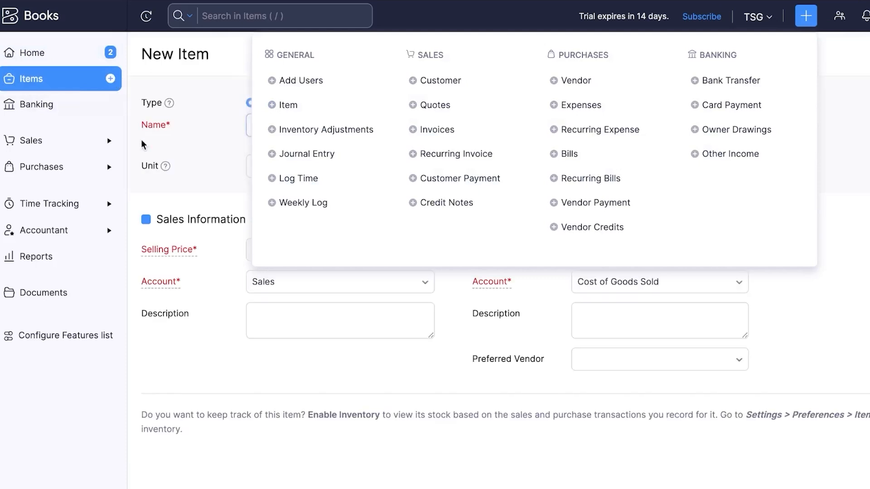
pyautogui.click(159, 141)
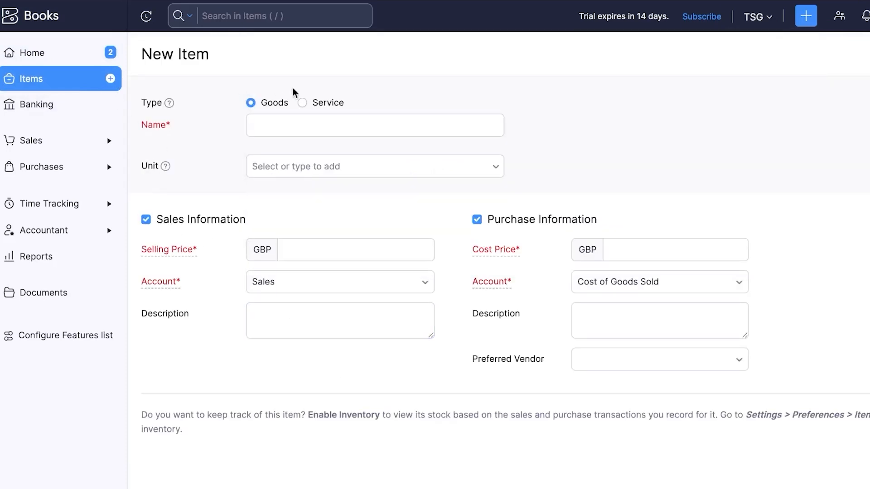
pyautogui.click(289, 126)
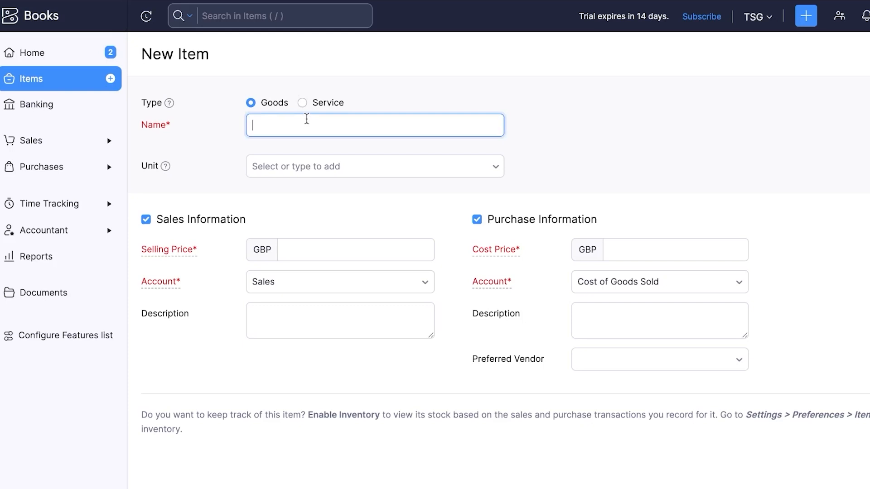
pyautogui.click(302, 105)
pyautogui.click(282, 122)
pyautogui.write('test')
pyautogui.write(' iyem')
pyautogui.press('BackSpace')
pyautogui.press('BackSpace')
pyautogui.press('BackSpace')
pyautogui.press('BackSpace')
pyautogui.write('1')
# Set the item's unit to pcs
pyautogui.click(287, 164)
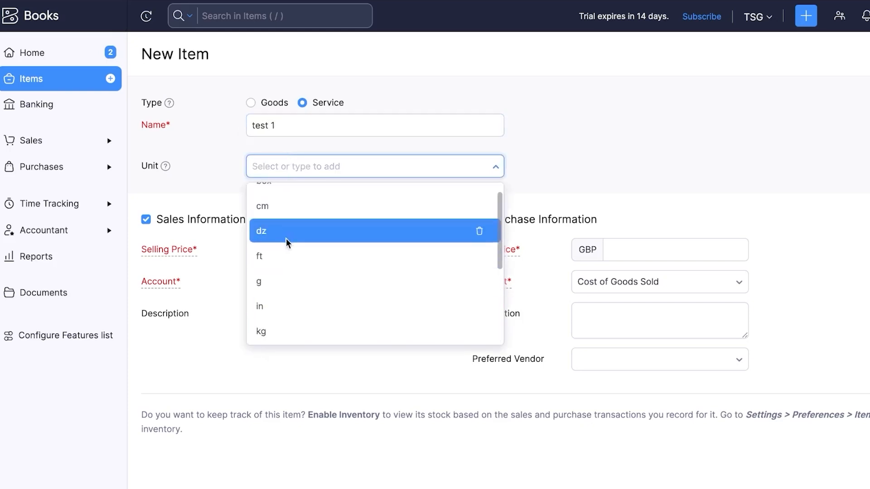
pyautogui.scroll(1, 282, 260)
pyautogui.scroll(-4, 281, 260)
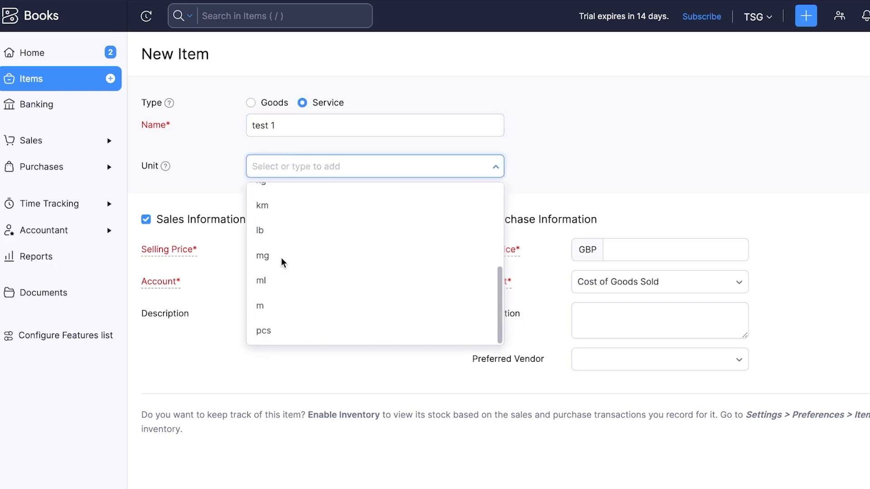
pyautogui.scroll(1, 299, 296)
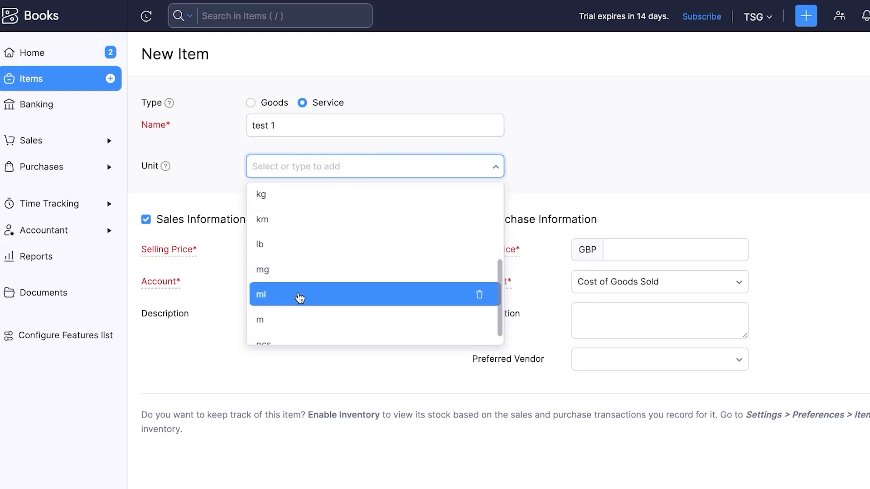
pyautogui.scroll(-1, 286, 341)
pyautogui.click(286, 342)
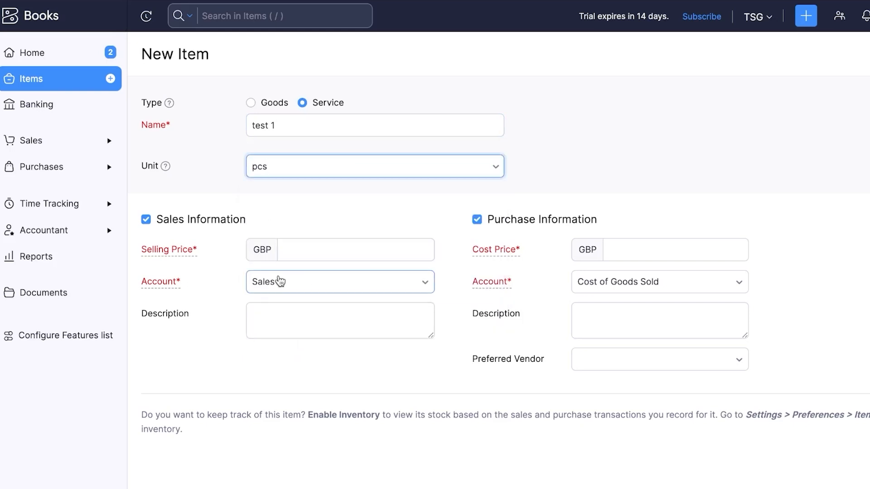
pyautogui.scroll(-1, 280, 281)
pyautogui.click(299, 224)
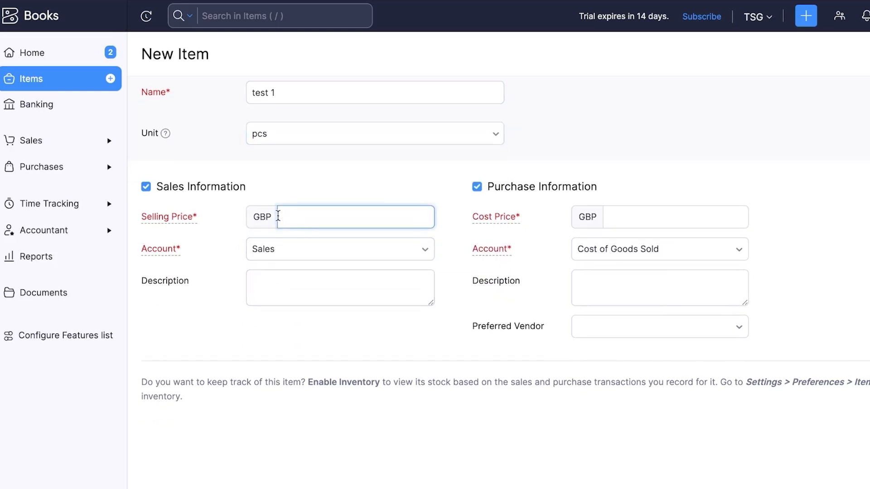
# Give 'test 1' a selling price of 100 and a cost price of 50
pyautogui.moveTo(264, 213)
pyautogui.mouseDown()
pyautogui.moveTo(253, 216)
pyautogui.moveTo(274, 211)
pyautogui.mouseUp()
pyautogui.click(288, 218)
pyautogui.write('100')
pyautogui.click(639, 213)
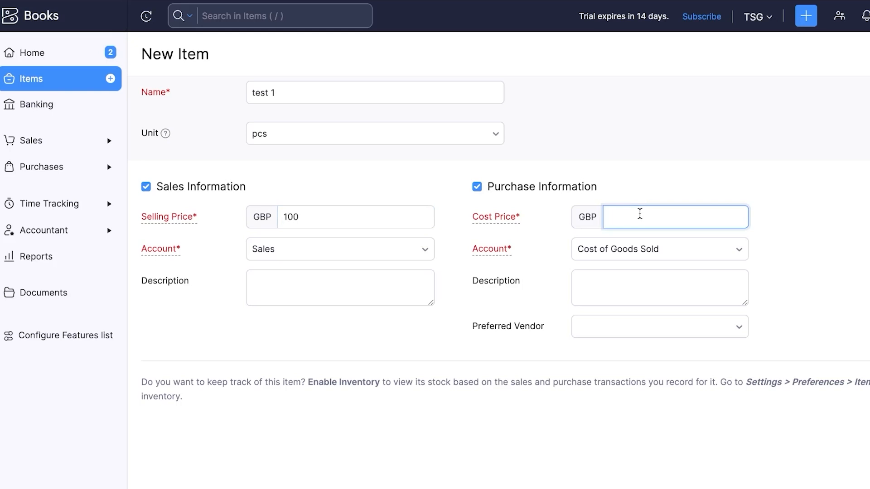
pyautogui.write('6')
pyautogui.press('BackSpace')
pyautogui.write('50')
# Choose General Income as sales account, keep Cost of Goods Sold, fill descriptions, and save
pyautogui.click(398, 251)
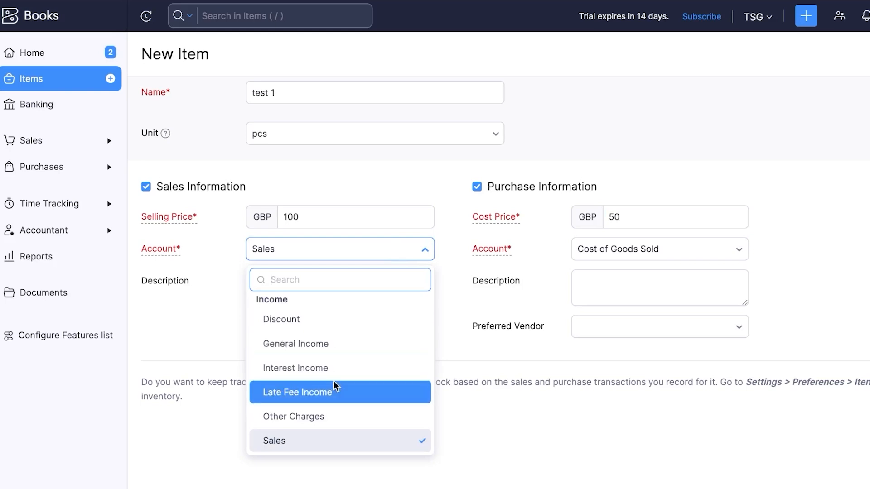
pyautogui.click(319, 341)
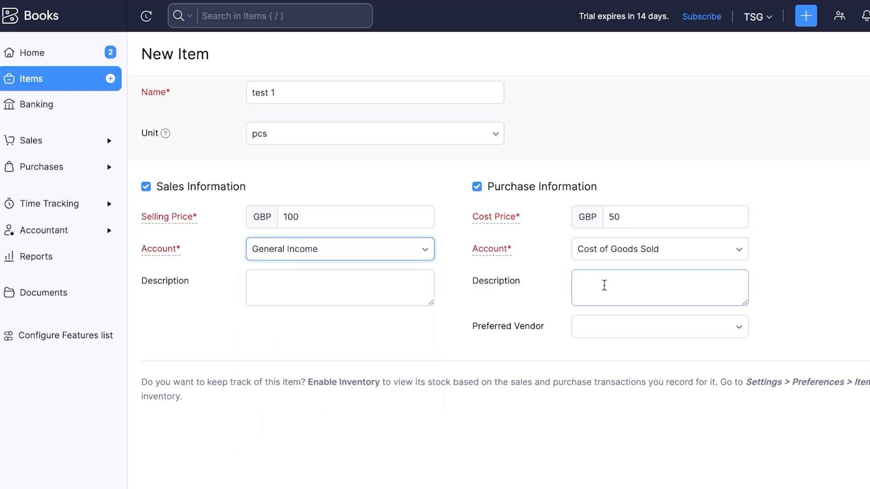
pyautogui.click(639, 251)
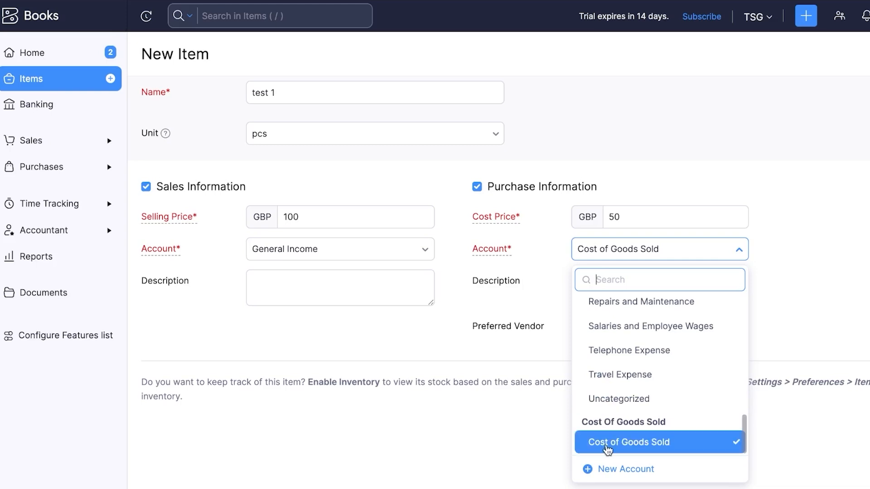
pyautogui.click(607, 447)
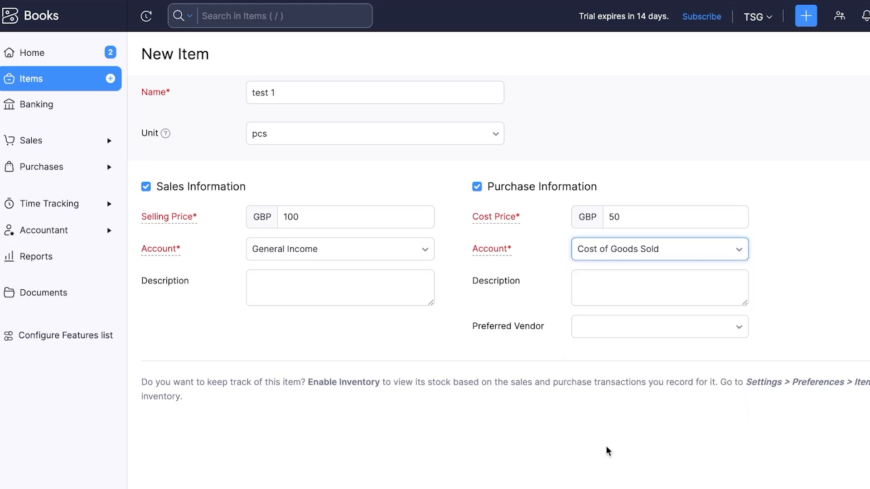
pyautogui.click(621, 292)
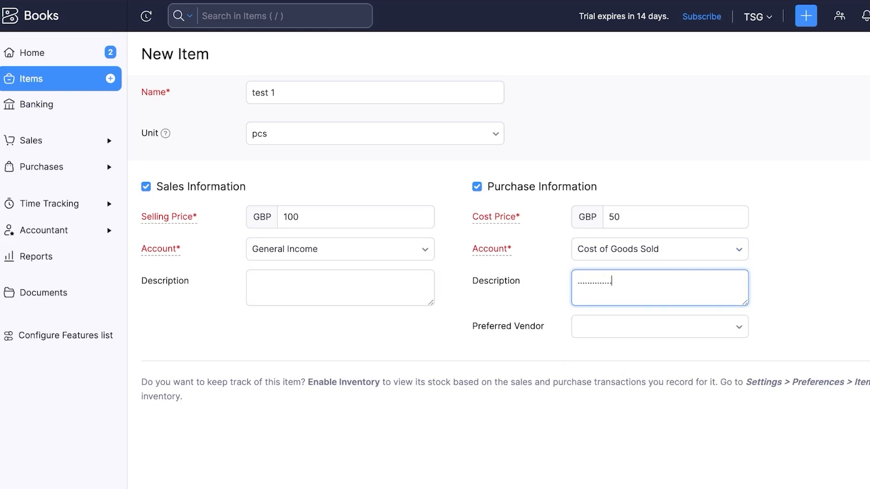
pyautogui.click(300, 296)
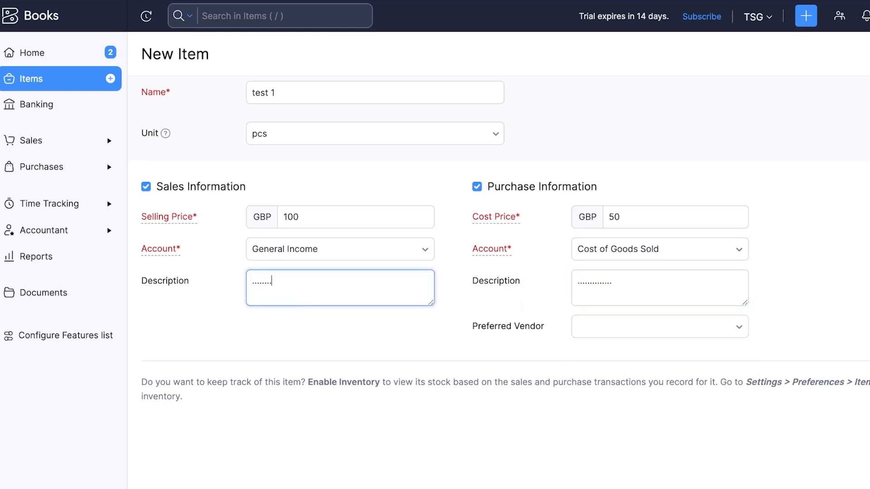
pyautogui.click(160, 488)
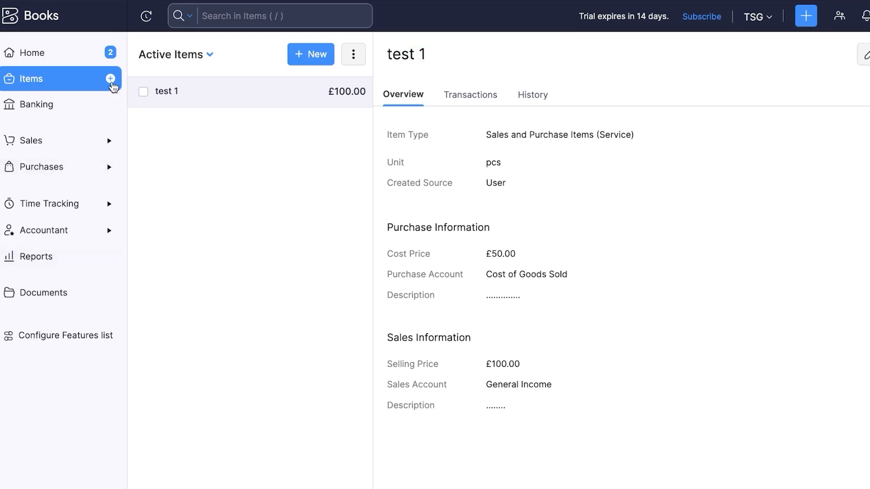
# Create item 'test 2' with Interest Income as sales account, cost 200 and selling price 400
pyautogui.click(110, 79)
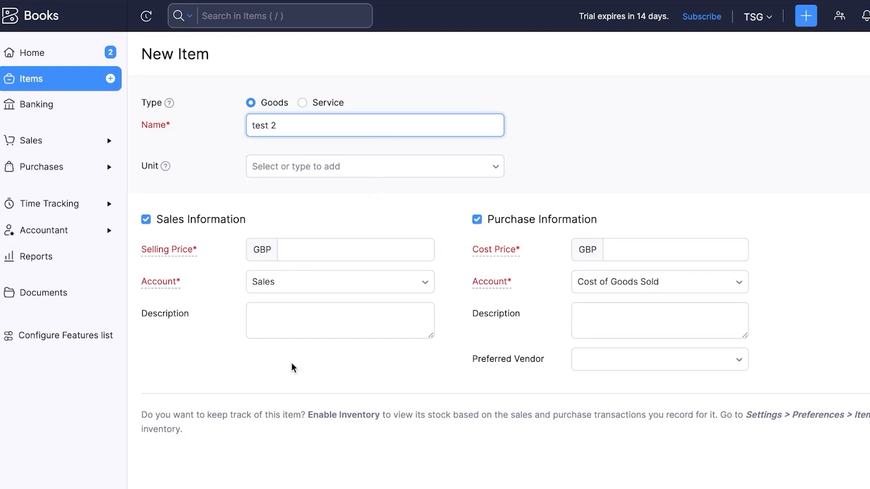
pyautogui.click(327, 280)
pyautogui.click(355, 389)
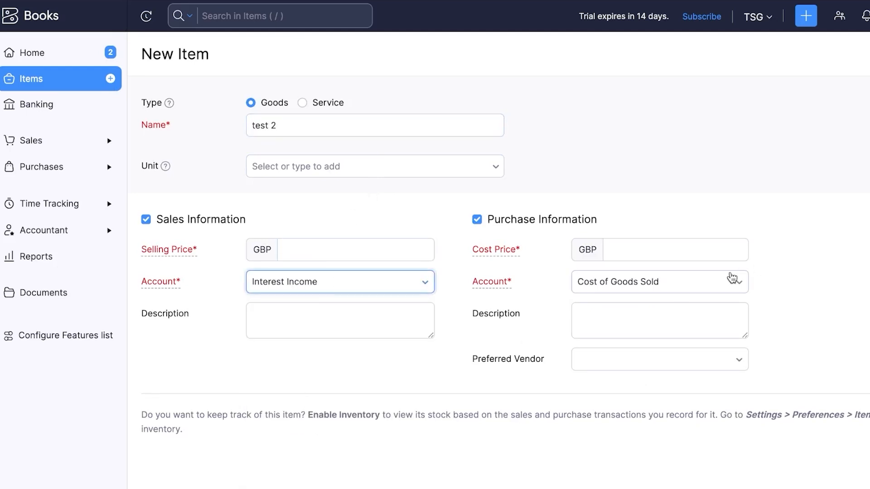
pyautogui.click(685, 250)
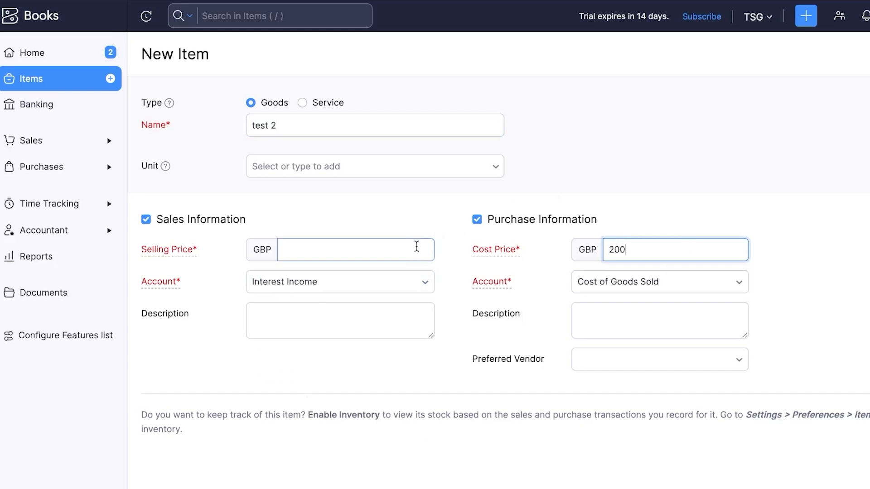
pyautogui.click(416, 247)
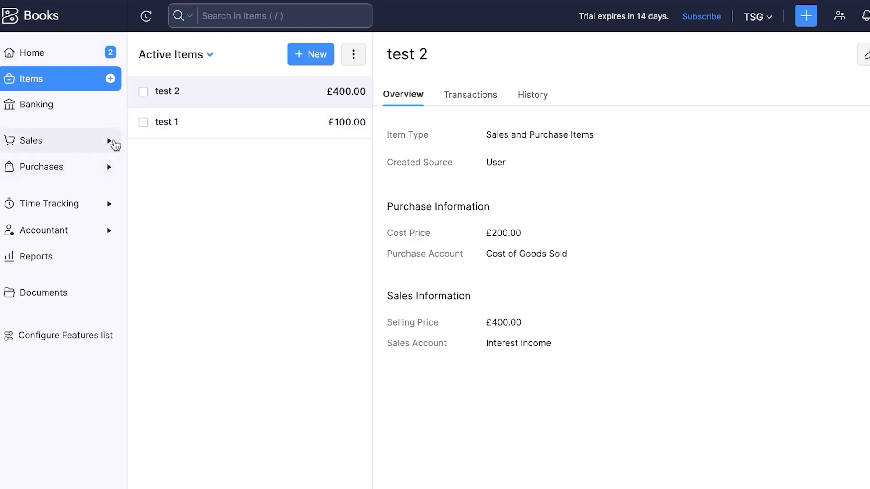
# Go to Sales > Customers and open a blank New Customer form
pyautogui.click(109, 142)
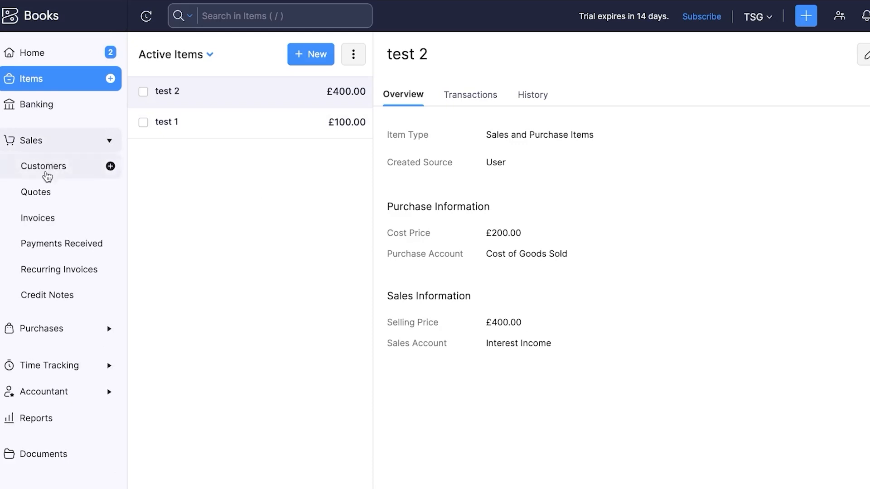
pyautogui.click(84, 163)
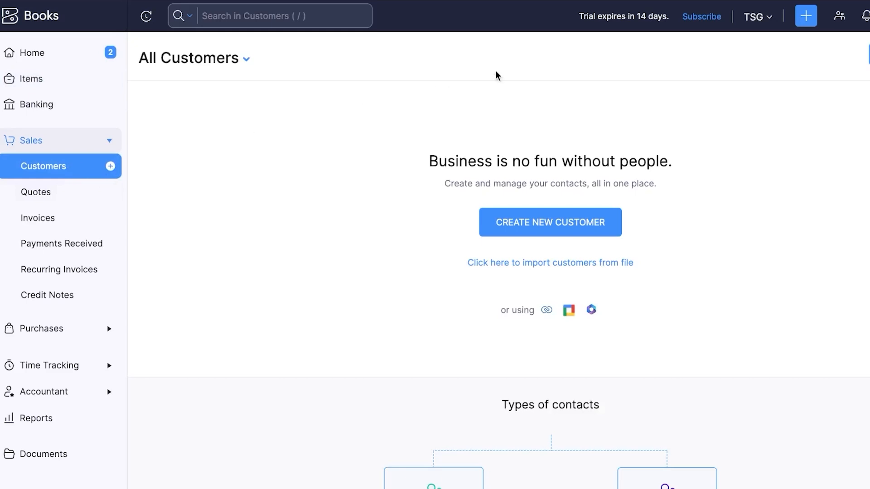
pyautogui.click(810, 18)
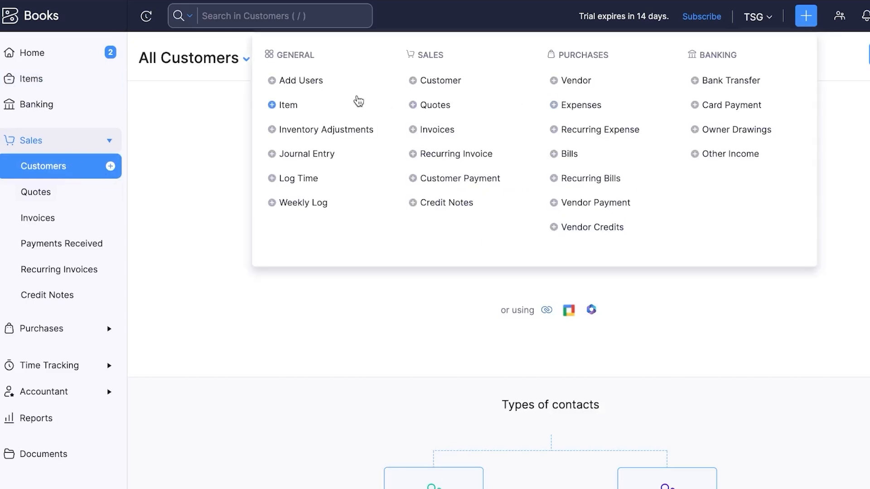
pyautogui.click(233, 277)
pyautogui.click(535, 222)
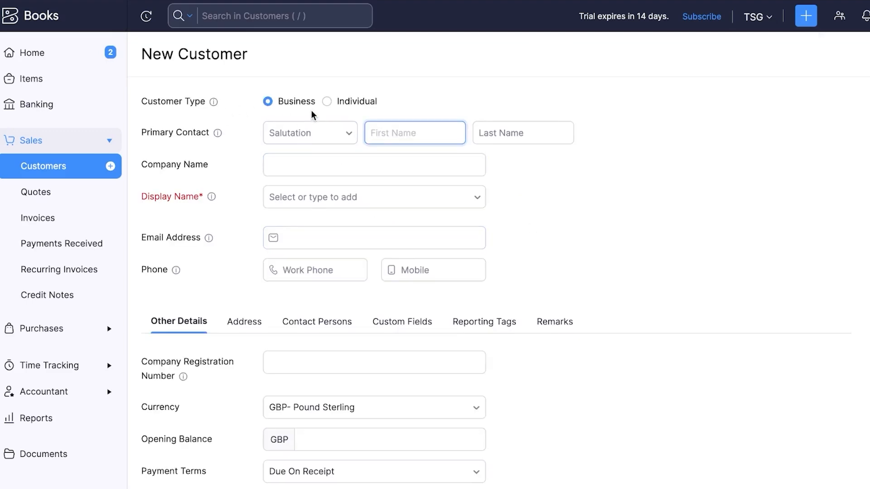
# Make the customer an Individual with salutation Mr., first and last name, and salutation-plus-name display name
pyautogui.click(327, 102)
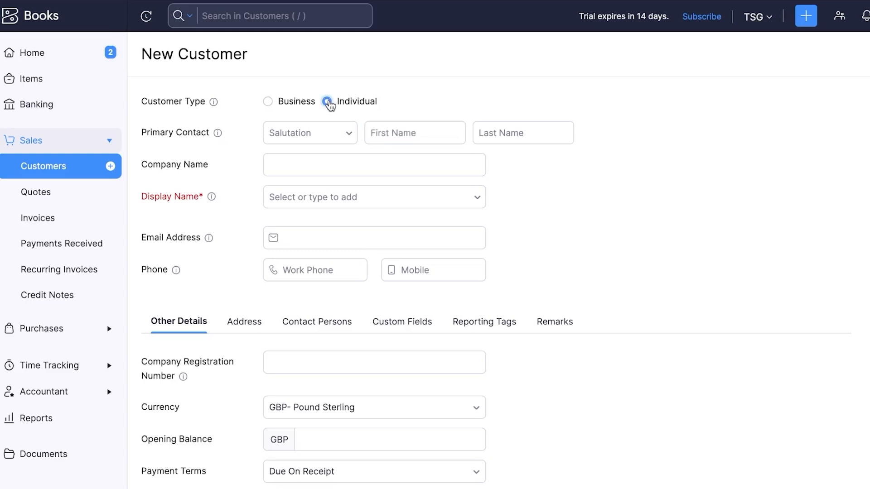
pyautogui.click(304, 134)
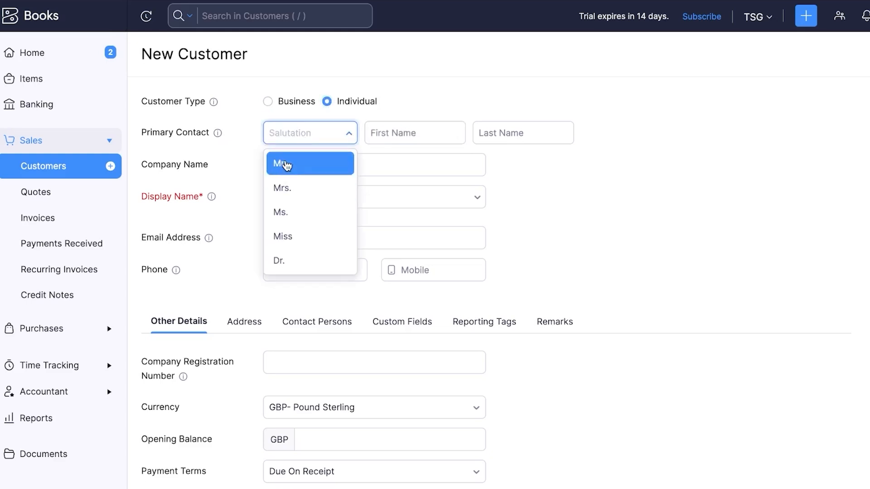
pyautogui.click(287, 163)
pyautogui.click(433, 131)
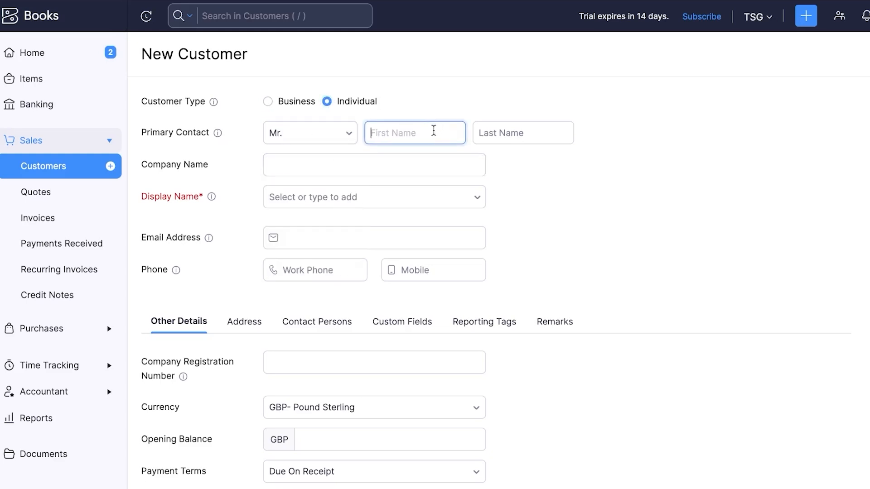
pyautogui.write('Smith')
pyautogui.click(540, 135)
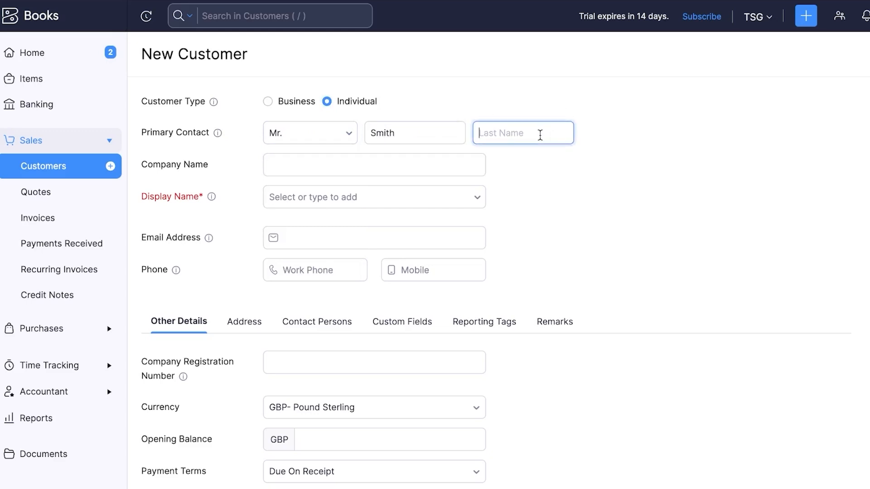
pyautogui.write('t')
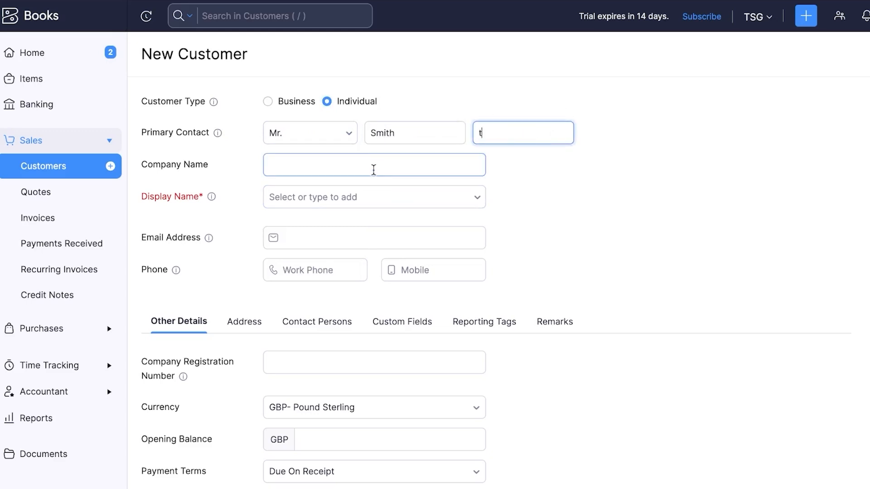
pyautogui.click(373, 169)
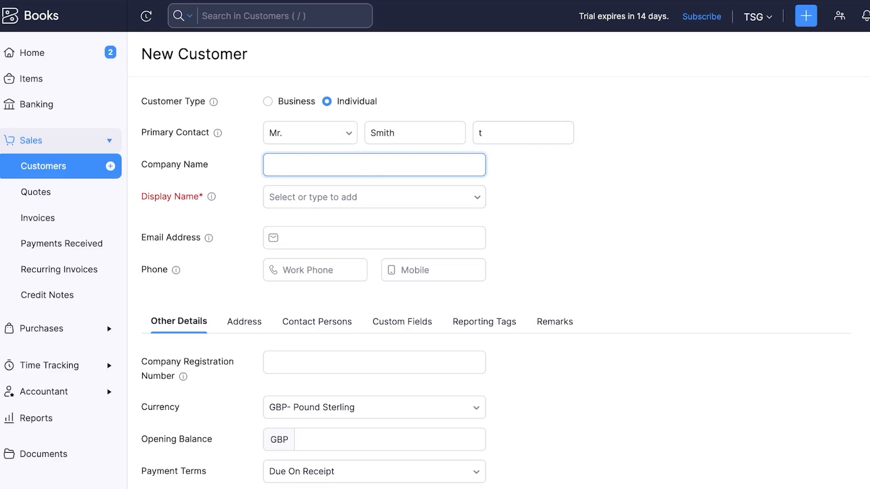
pyautogui.click(375, 196)
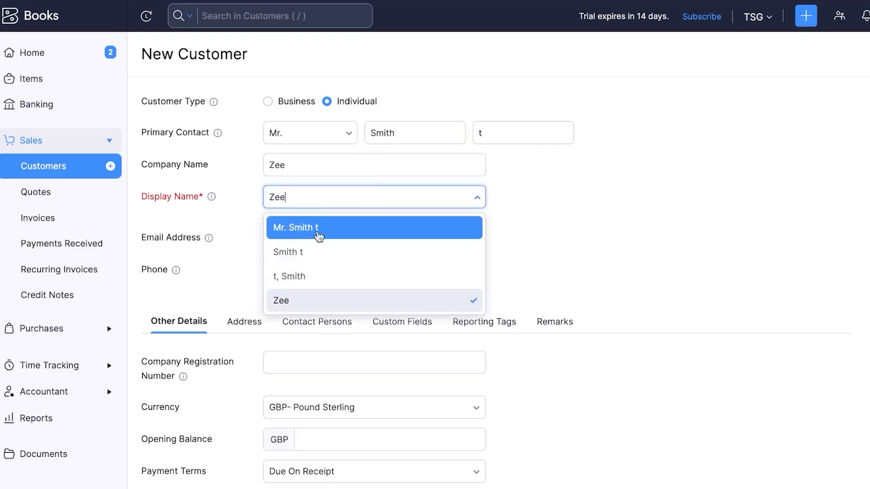
pyautogui.click(295, 299)
pyautogui.scroll(-1, 313, 271)
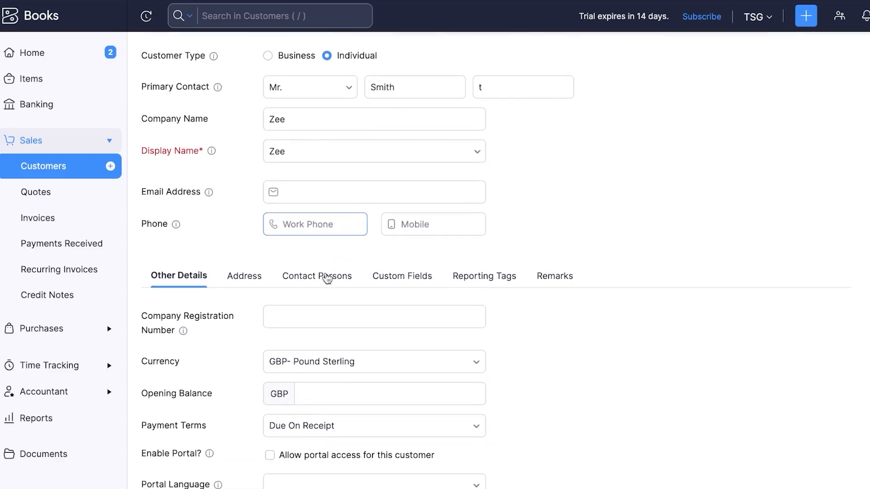
pyautogui.click(382, 156)
pyautogui.click(345, 187)
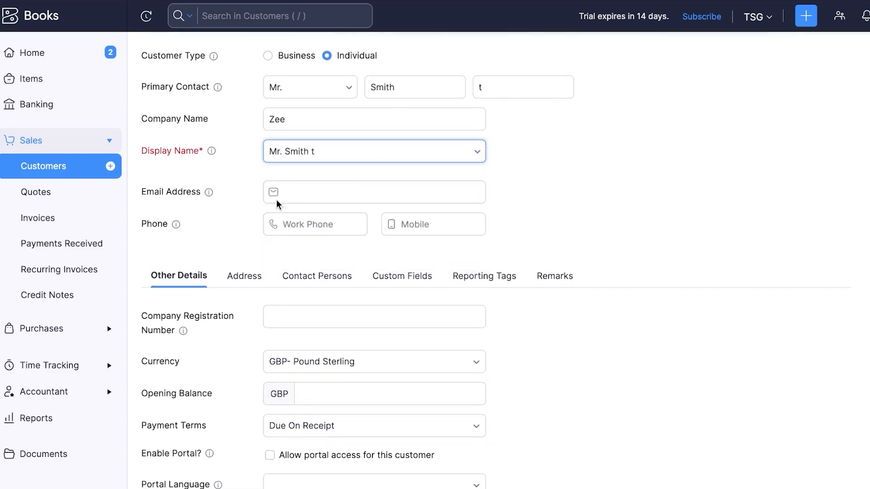
# Enter the customer's e-mail address and work phone number
pyautogui.click(285, 190)
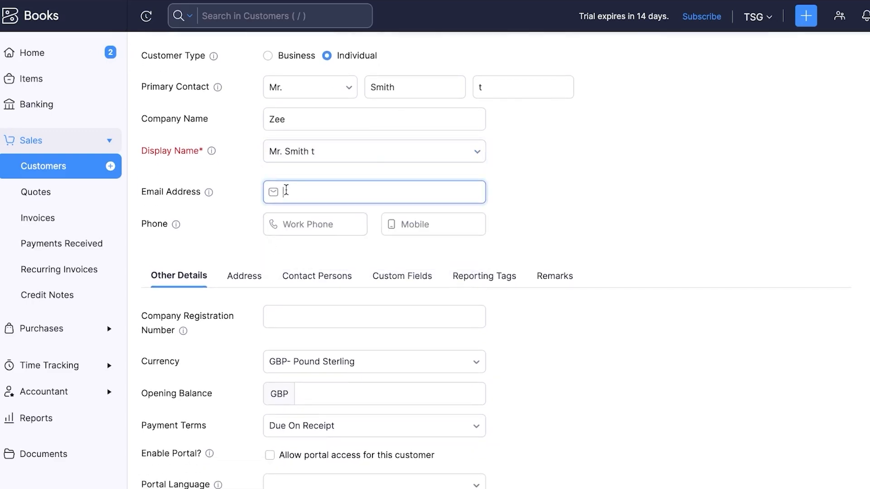
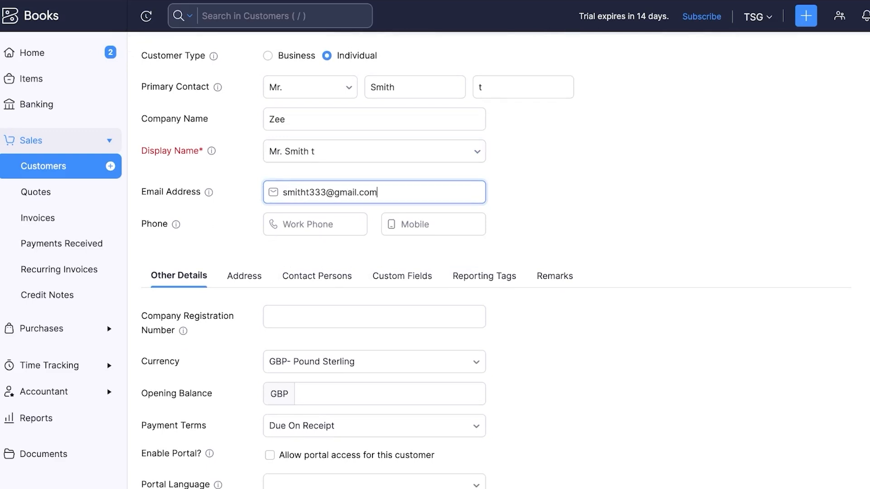
pyautogui.click(285, 225)
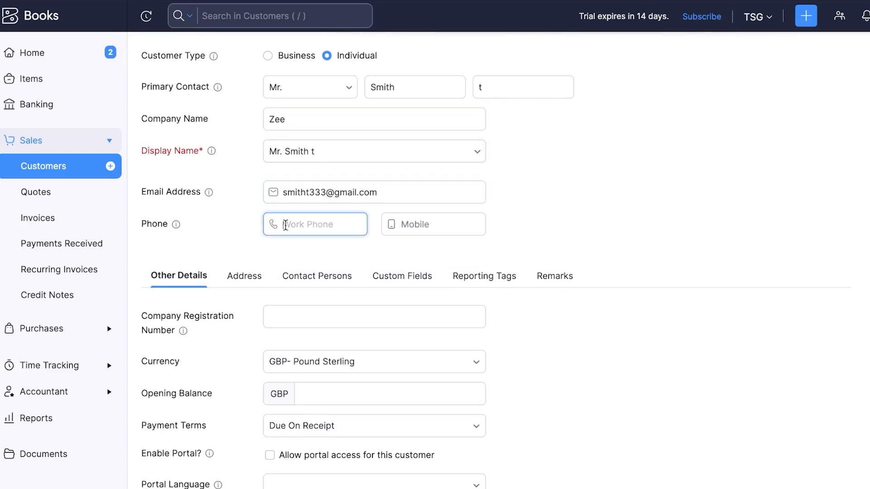
pyautogui.write('00000000')
pyautogui.scroll(-4, 496, 267)
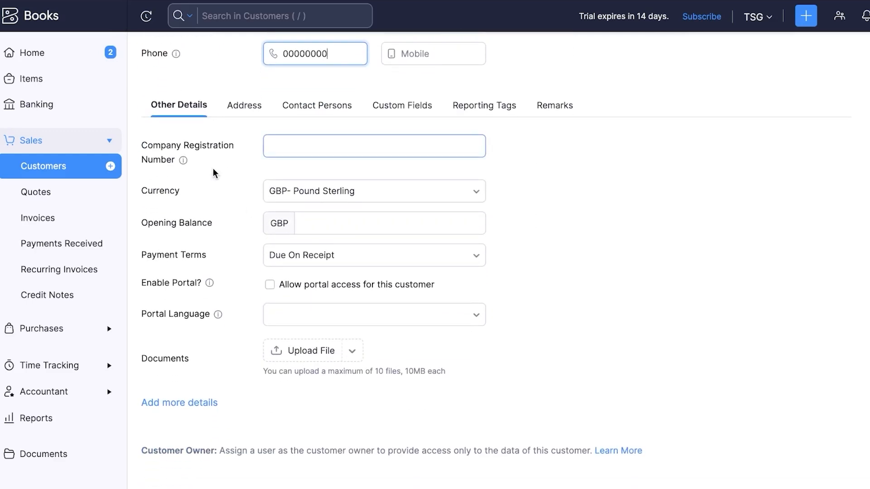
# Set the customer's currency to USD, accepting the 0.754907 exchange rate
pyautogui.click(317, 200)
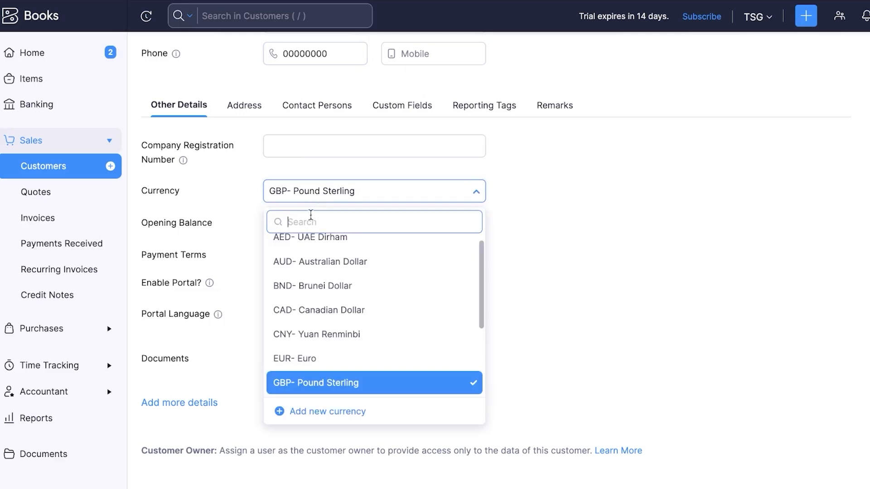
pyautogui.scroll(1, 308, 337)
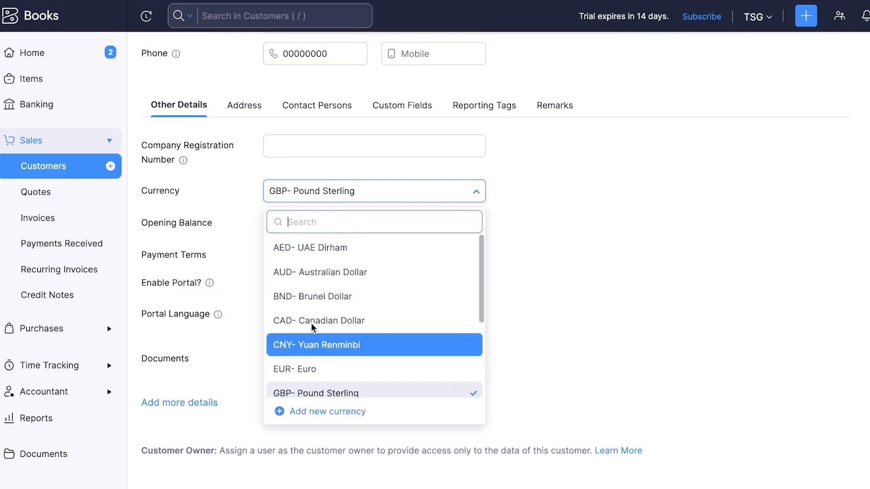
pyautogui.write('usd')
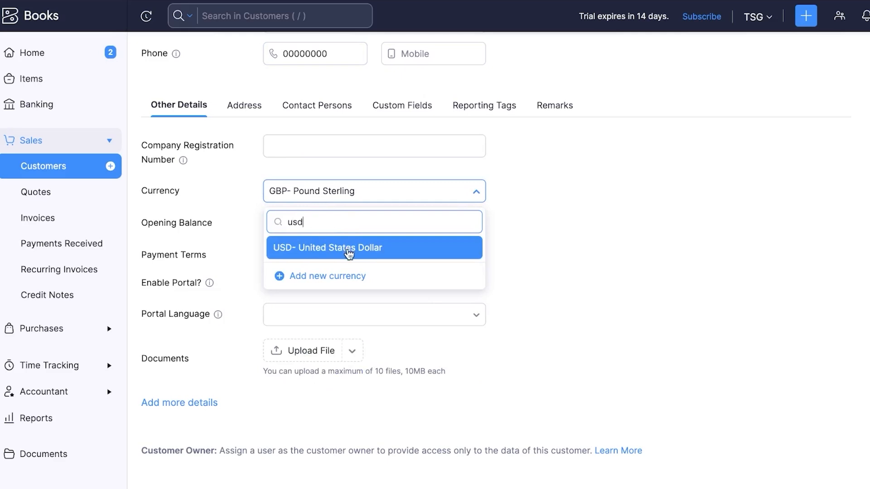
pyautogui.click(349, 248)
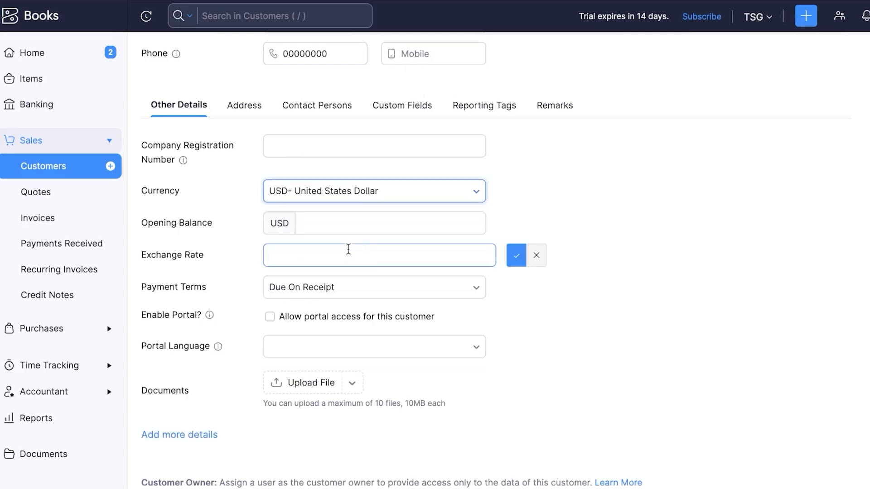
pyautogui.click(347, 223)
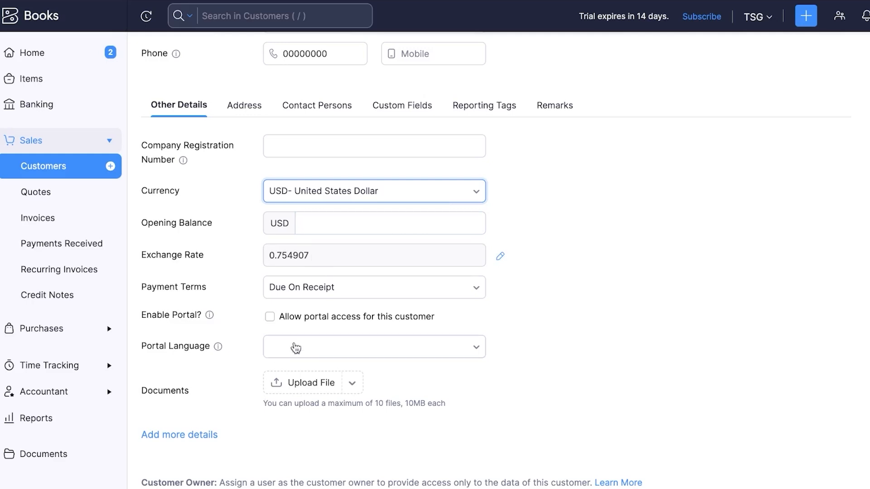
# Set the portal language to English and reveal the billing and shipping address fields
pyautogui.click(307, 346)
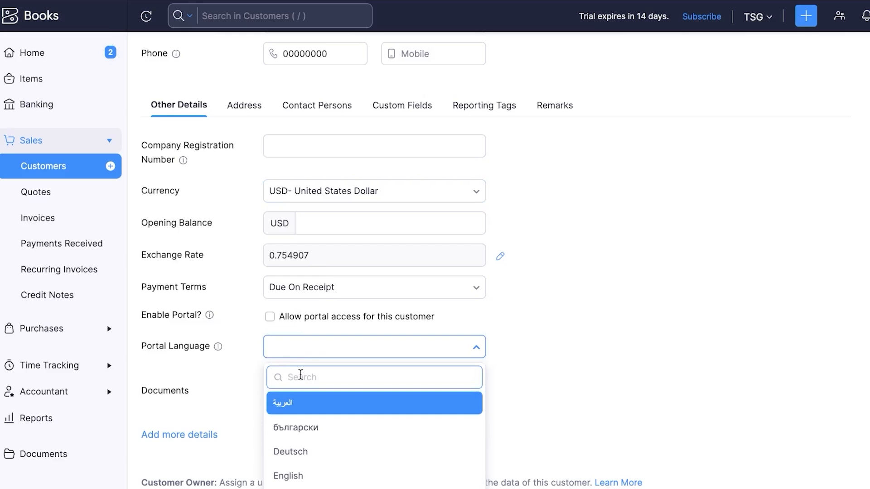
pyautogui.write('eng')
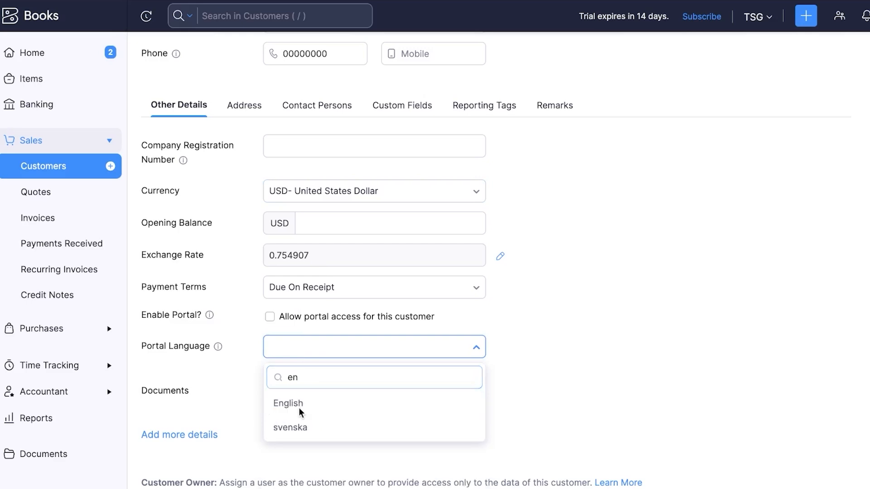
pyautogui.click(331, 403)
pyautogui.scroll(2, 379, 321)
pyautogui.scroll(1, 379, 321)
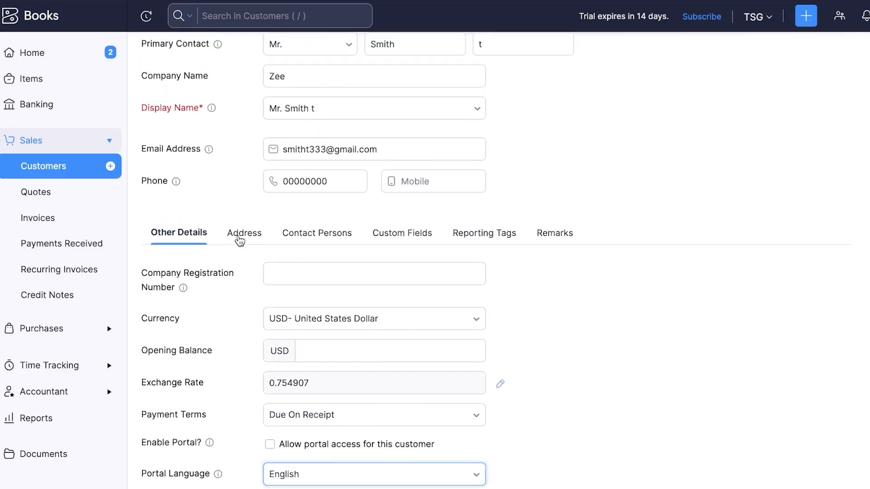
pyautogui.click(243, 233)
# Browse the Address, Contact Persons, Custom Fields, Reporting Tags and Remarks sections
pyautogui.scroll(-1, 315, 262)
pyautogui.scroll(-4, 315, 262)
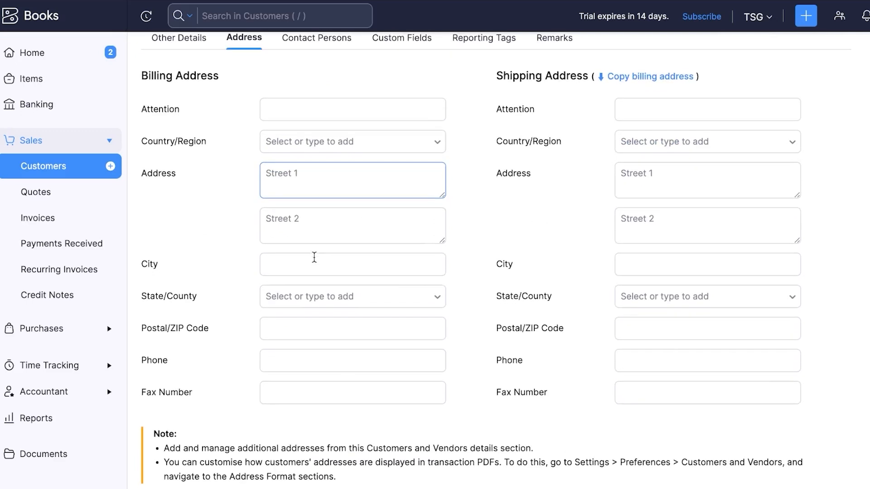
pyautogui.click(314, 257)
pyautogui.scroll(1, 314, 257)
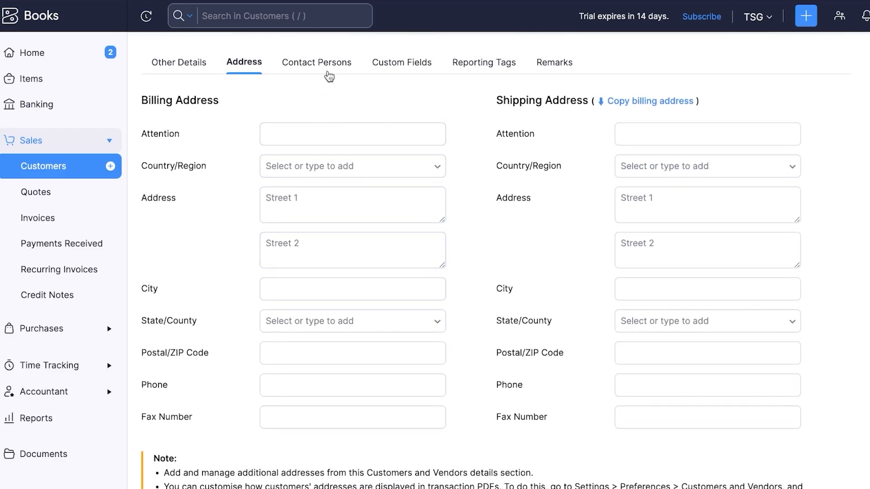
pyautogui.click(328, 74)
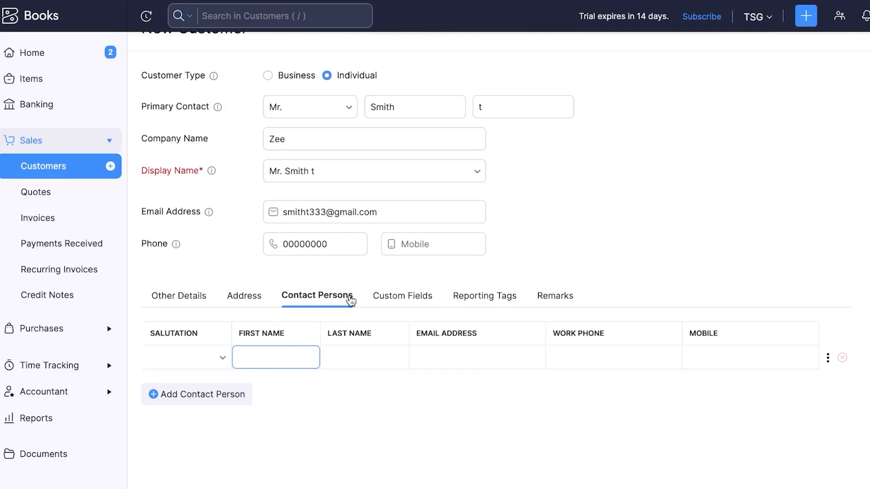
pyautogui.click(392, 301)
pyautogui.click(491, 300)
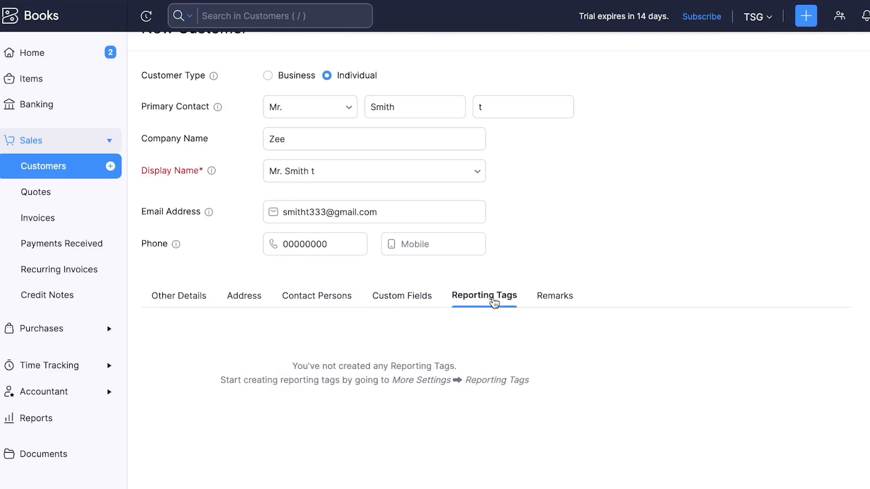
pyautogui.click(555, 297)
# Add two extra contact-person rows, then delete both, leaving one empty row
pyautogui.click(300, 303)
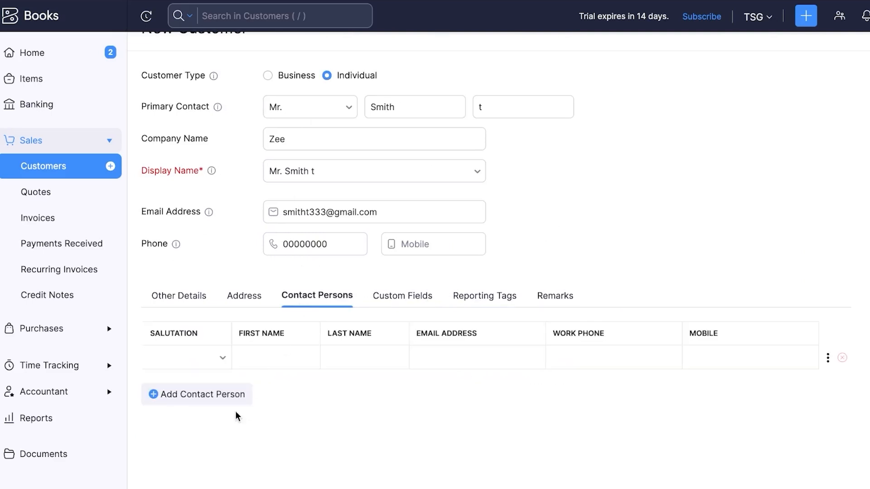
pyautogui.click(217, 400)
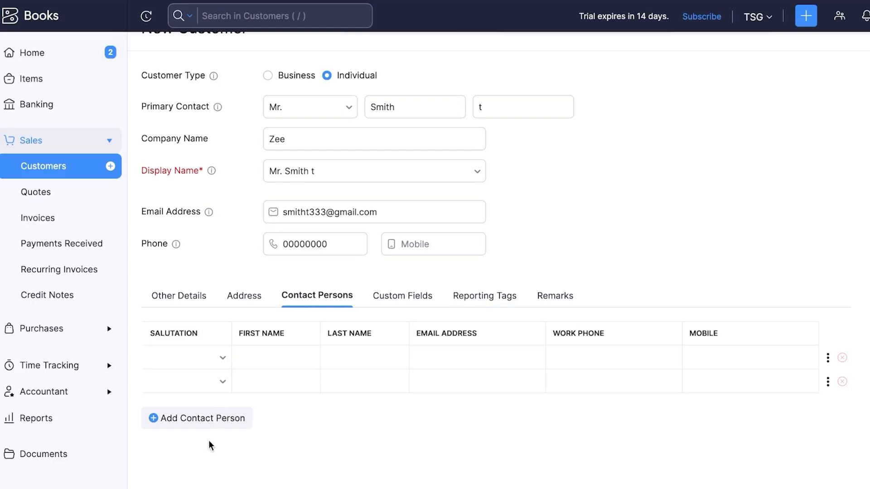
pyautogui.click(209, 423)
pyautogui.click(842, 358)
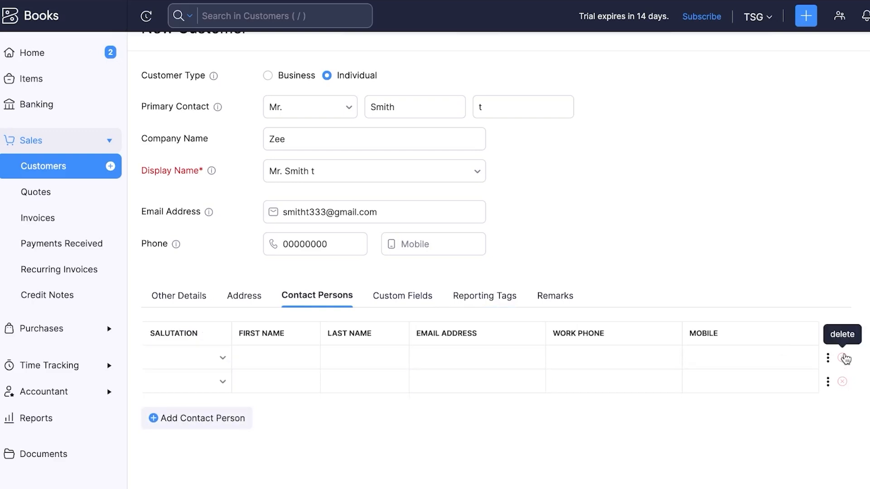
pyautogui.click(842, 358)
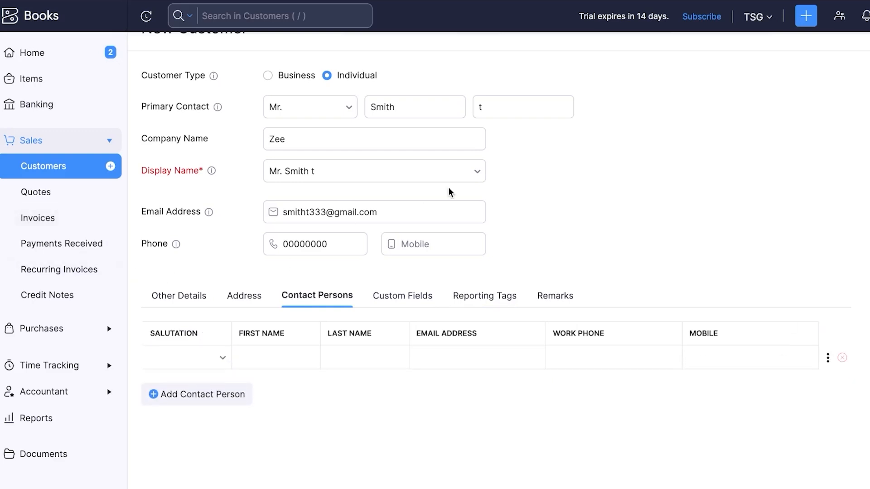
pyautogui.scroll(1, 450, 193)
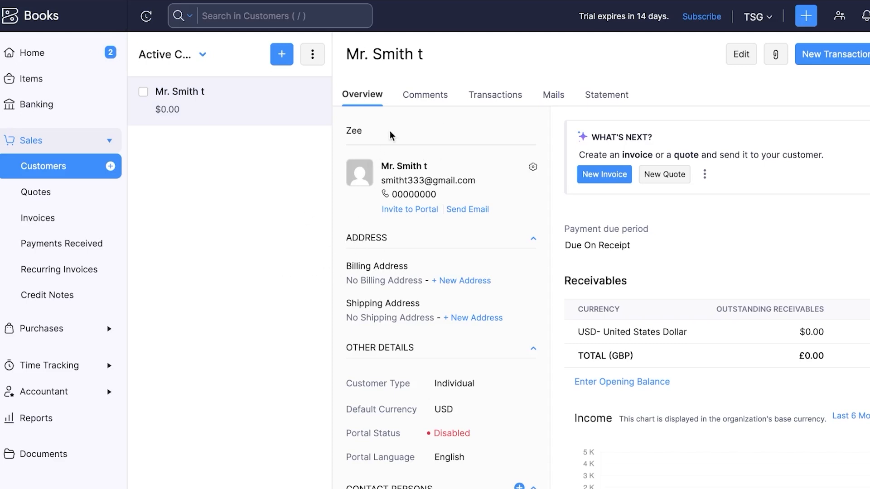
# Browse the customer's Comments, Transactions, Mails and Statement tabs, then go to the Invoices list
pyautogui.click(417, 101)
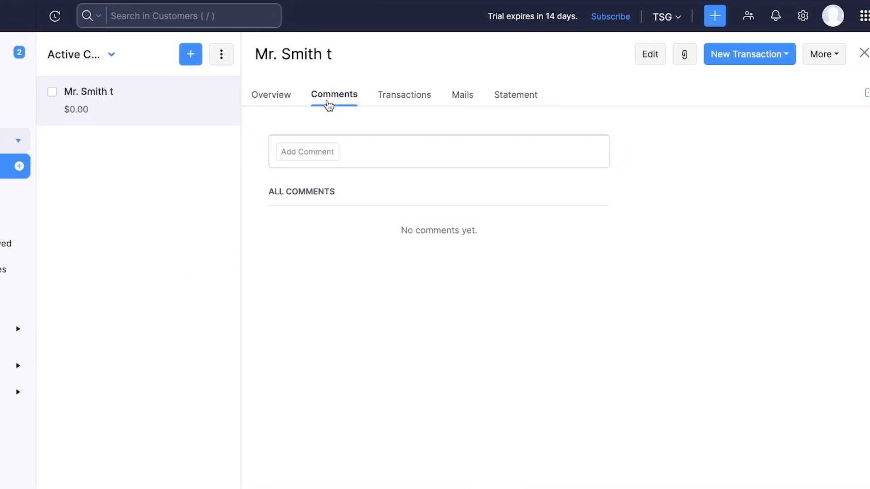
pyautogui.click(392, 104)
pyautogui.click(458, 103)
pyautogui.click(509, 101)
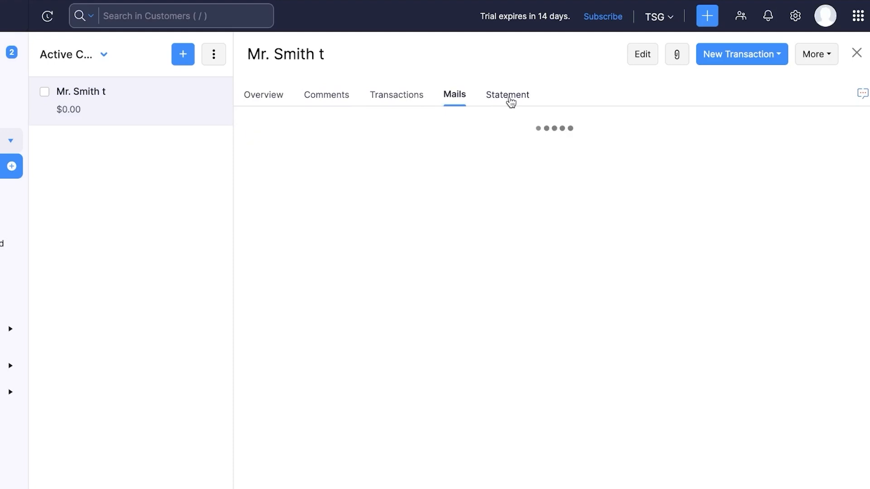
pyautogui.click(400, 101)
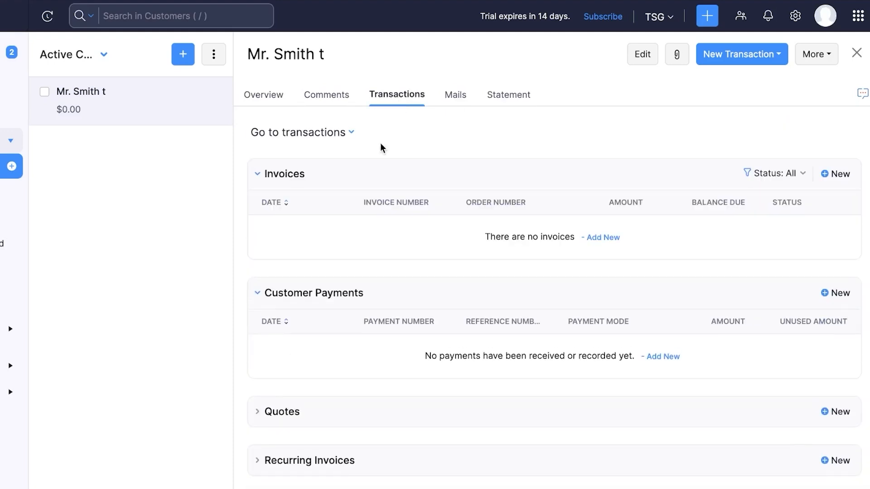
pyautogui.scroll(-5, 342, 254)
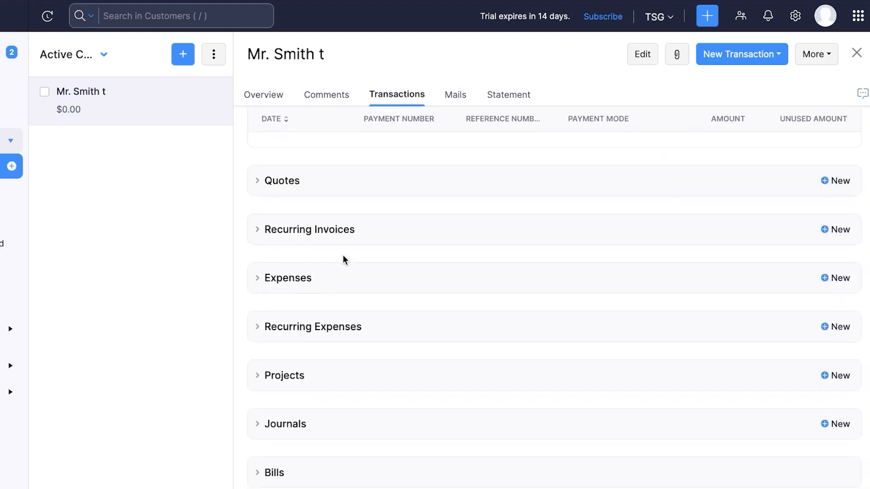
pyautogui.scroll(5, 342, 254)
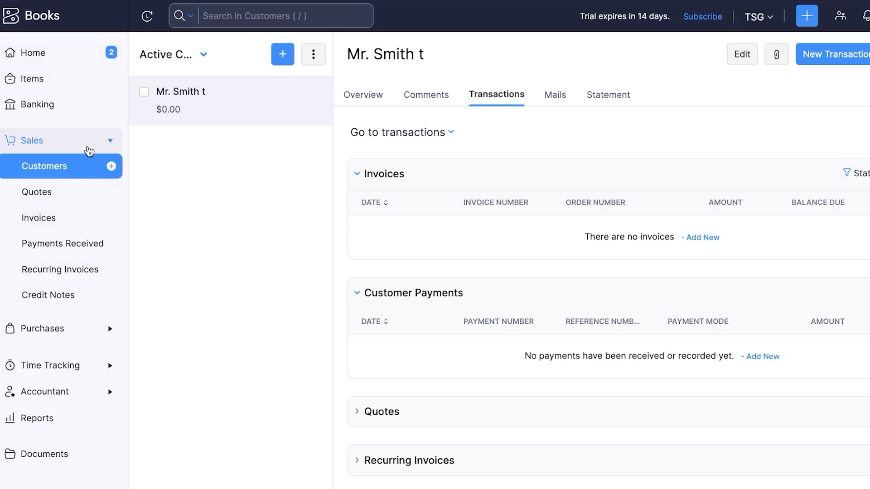
pyautogui.click(39, 219)
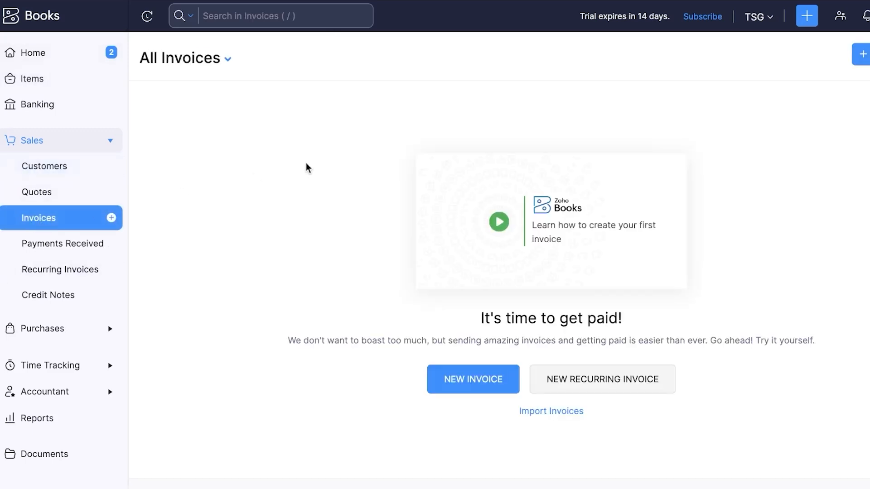
# Start a new invoice from quick-create, dismiss the preferences prompt, and list the customers
pyautogui.click(806, 18)
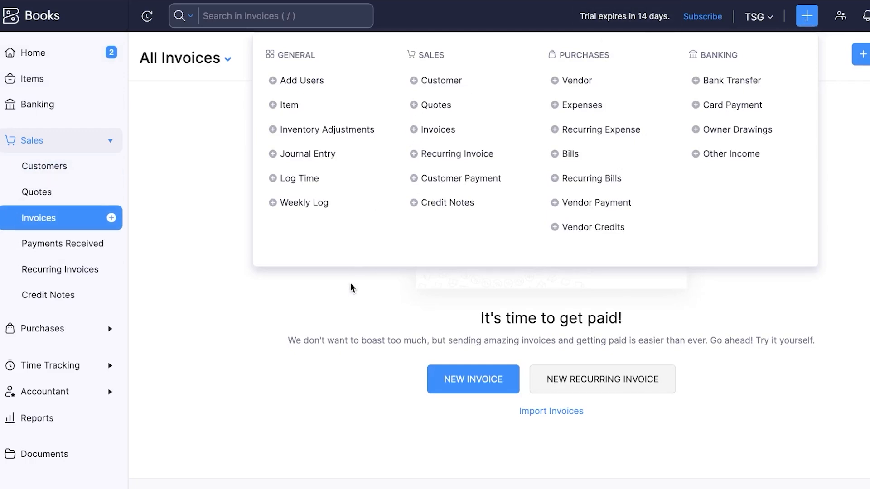
pyautogui.click(472, 387)
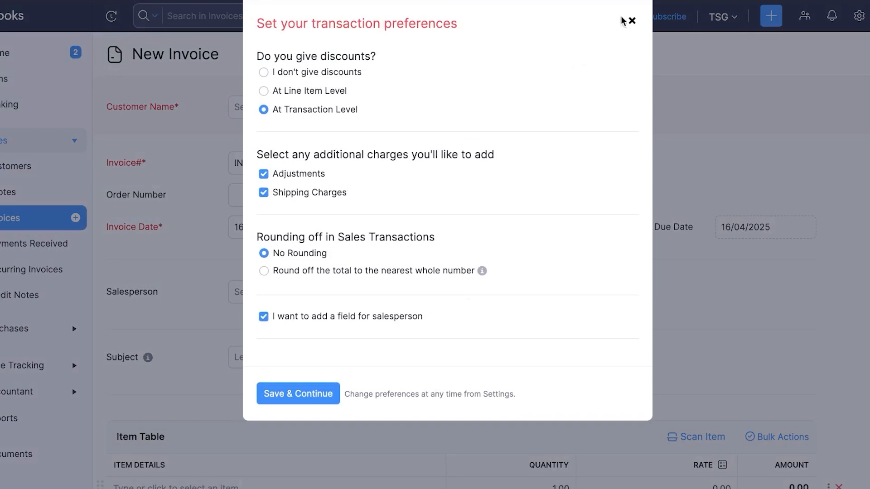
pyautogui.click(631, 20)
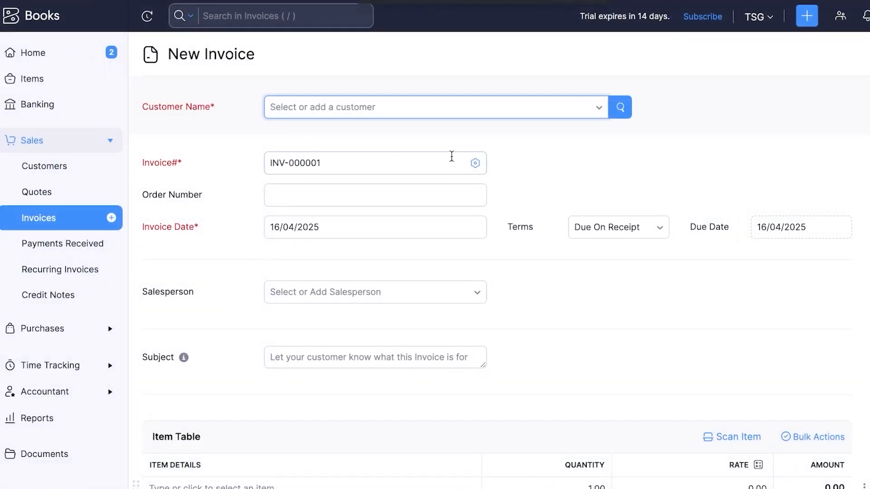
pyautogui.click(435, 117)
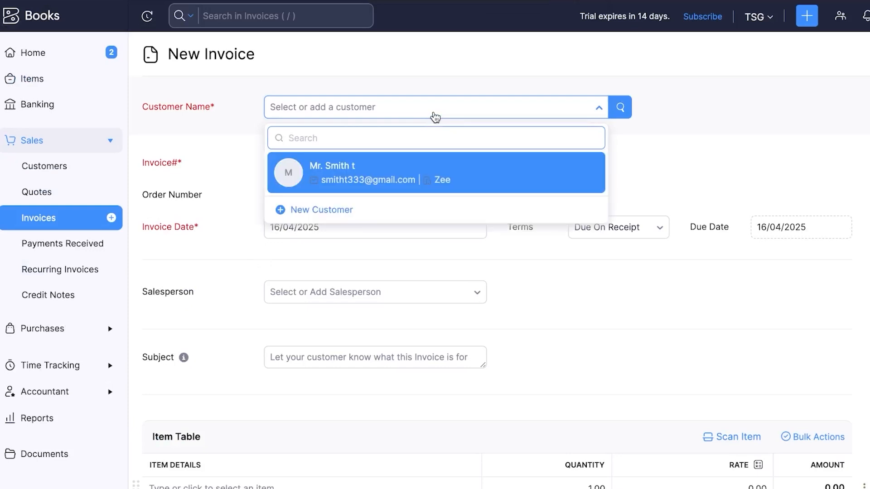
# Bill the invoice to the existing customer with order number 7890
pyautogui.click(387, 173)
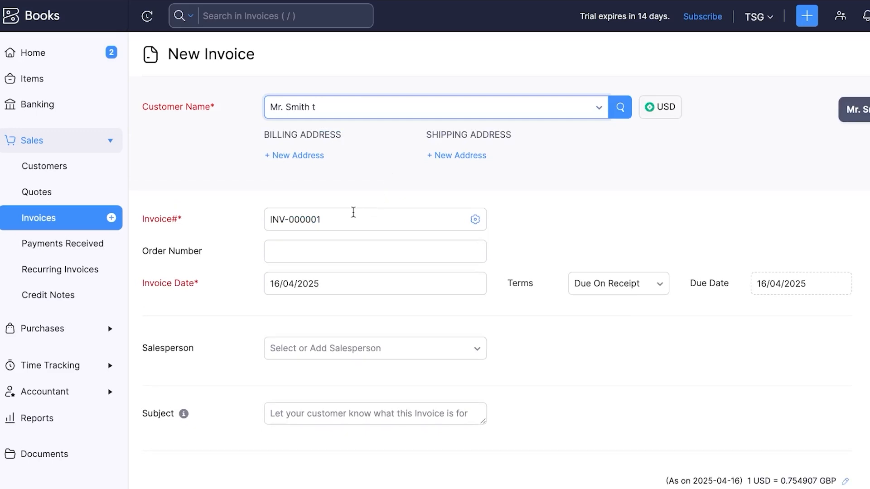
pyautogui.click(347, 221)
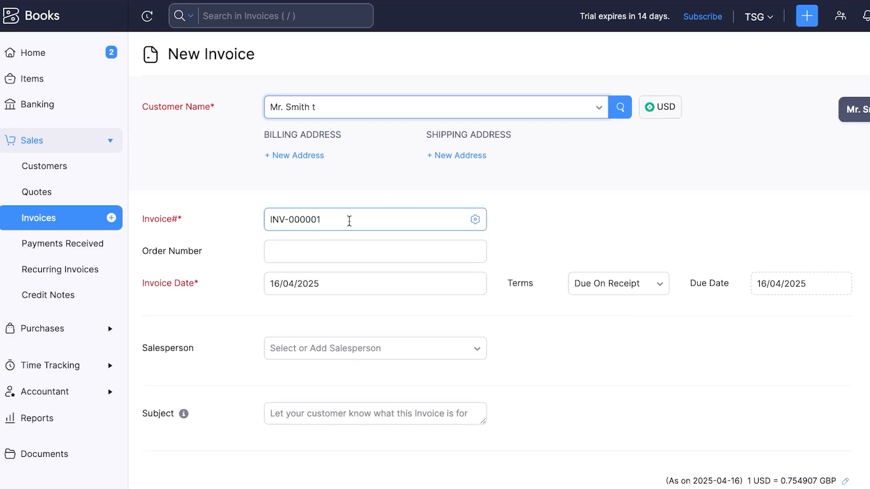
pyautogui.scroll(-2, 351, 219)
pyautogui.click(353, 184)
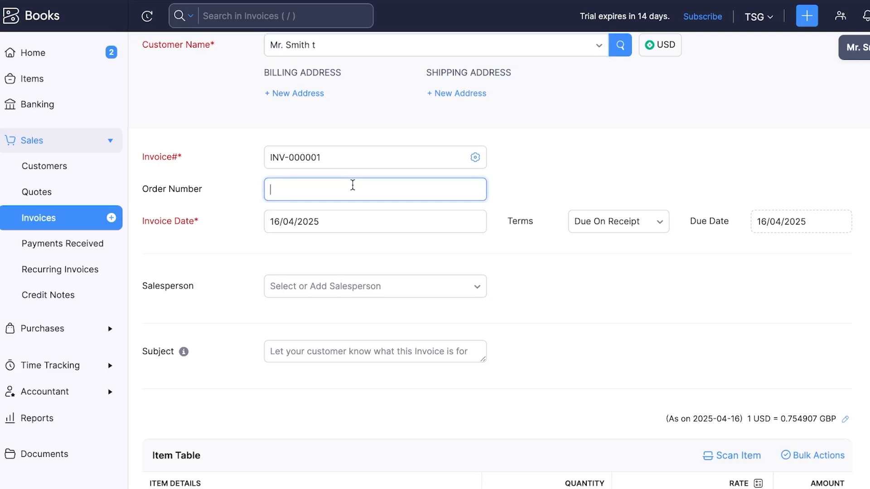
pyautogui.write('7890')
# Keep invoice date 16/04/2025 with Due On Receipt, then set due date 17/04/2025
pyautogui.click(384, 223)
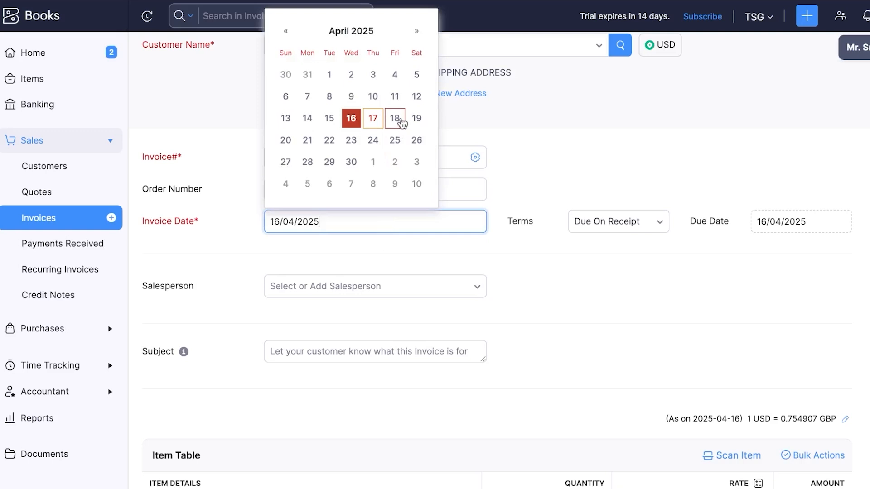
pyautogui.click(351, 119)
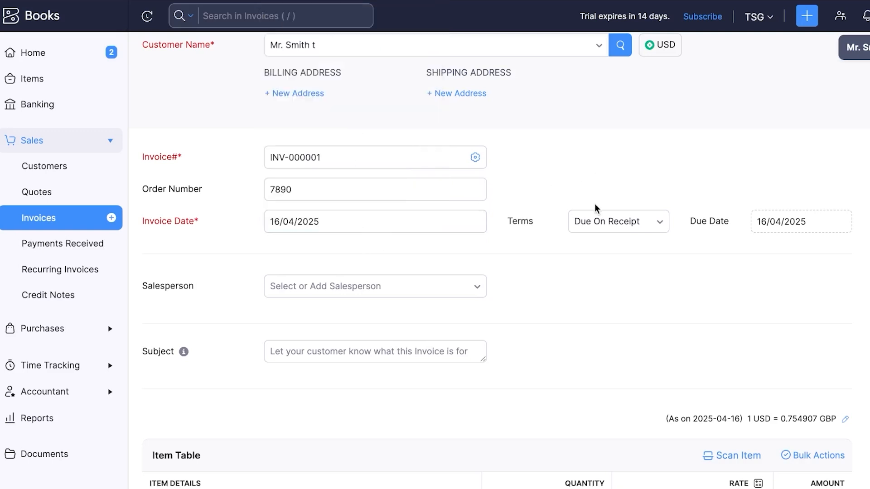
pyautogui.click(627, 221)
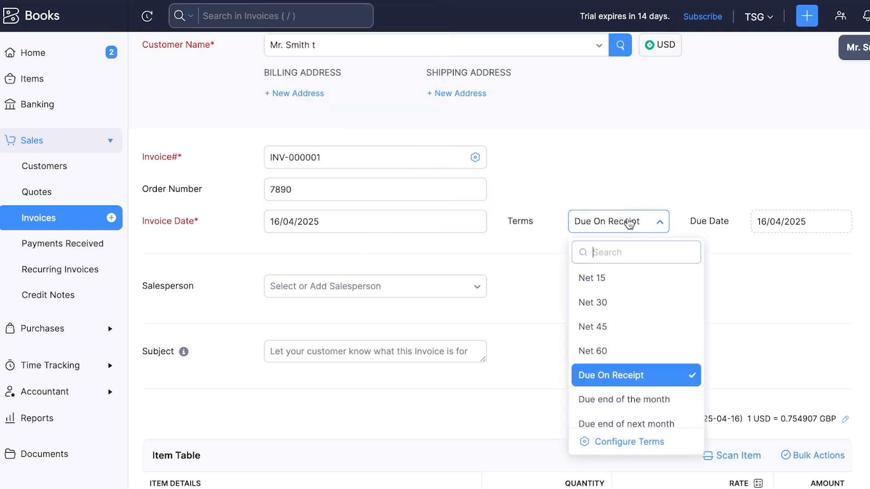
pyautogui.click(614, 376)
pyautogui.click(794, 220)
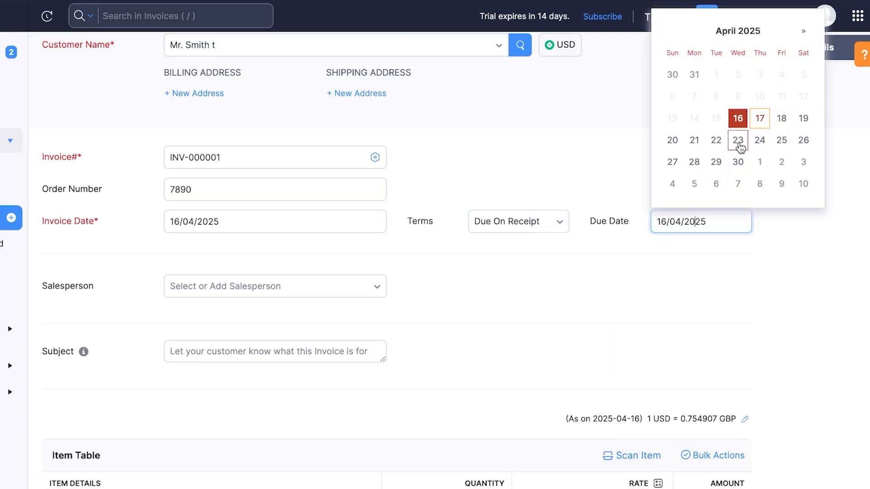
pyautogui.click(760, 120)
pyautogui.scroll(-2, 474, 299)
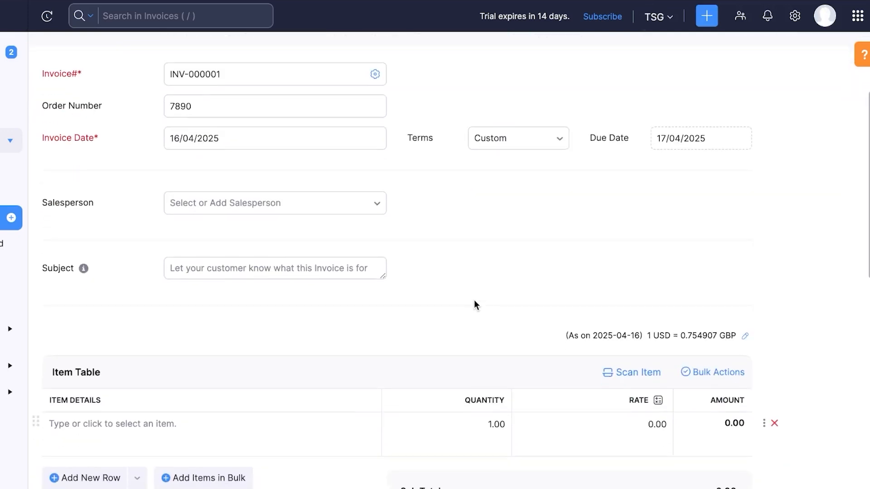
# Add a new salesperson with a name and e-mail address and assign them to the invoice
pyautogui.click(318, 207)
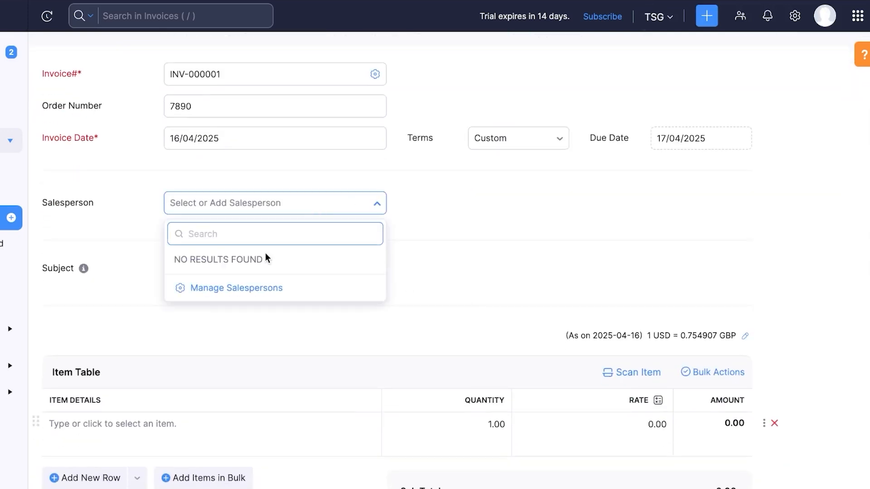
pyautogui.click(243, 300)
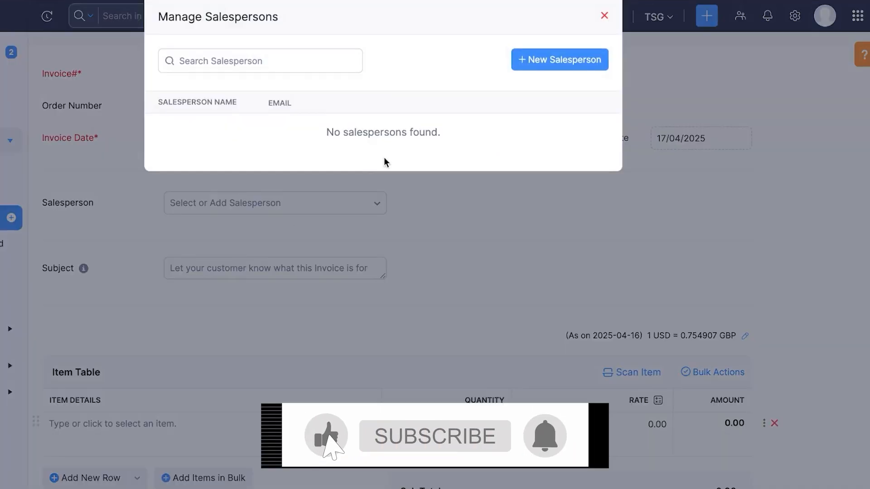
pyautogui.click(612, 63)
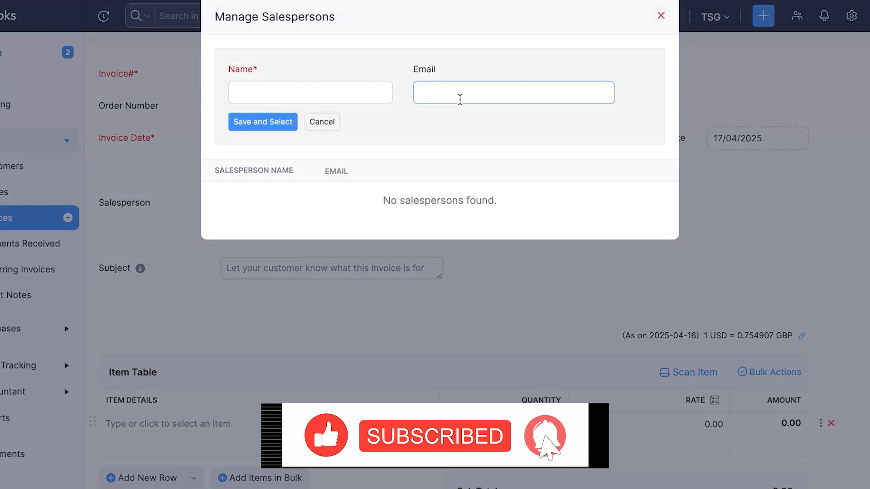
pyautogui.click(351, 97)
pyautogui.write('ben')
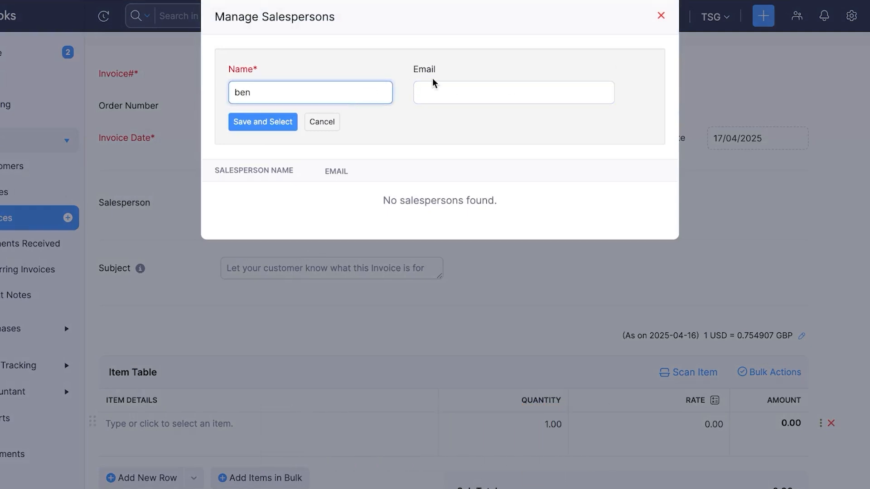
pyautogui.click(474, 89)
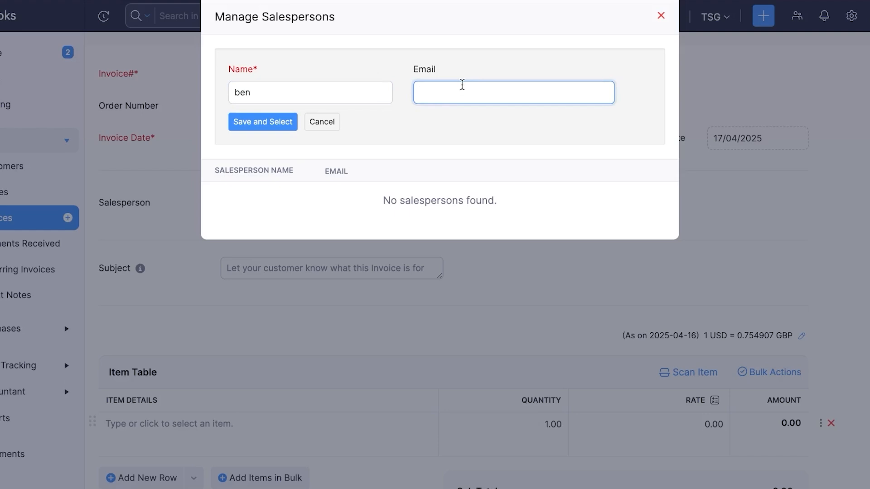
pyautogui.write('ben3d@')
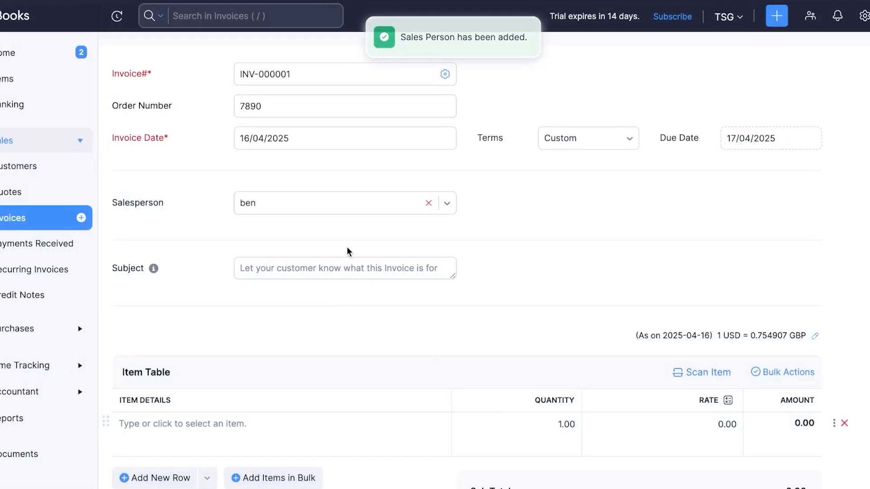
pyautogui.click(362, 267)
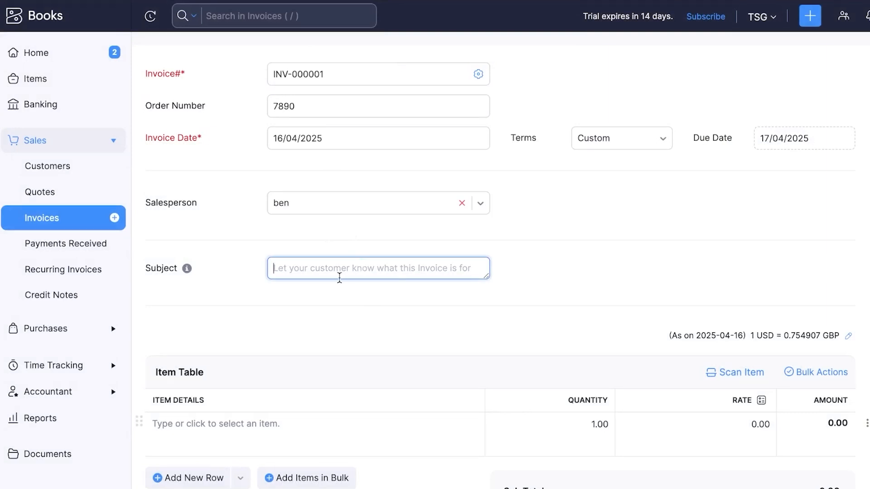
# Enter the subject 'test' and add item test 1 as the first invoice line
pyautogui.write('test')
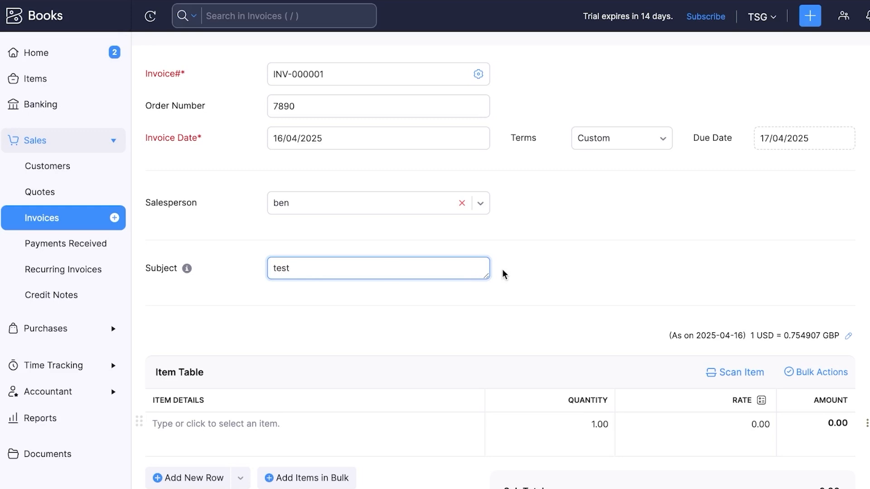
pyautogui.scroll(-6, 502, 269)
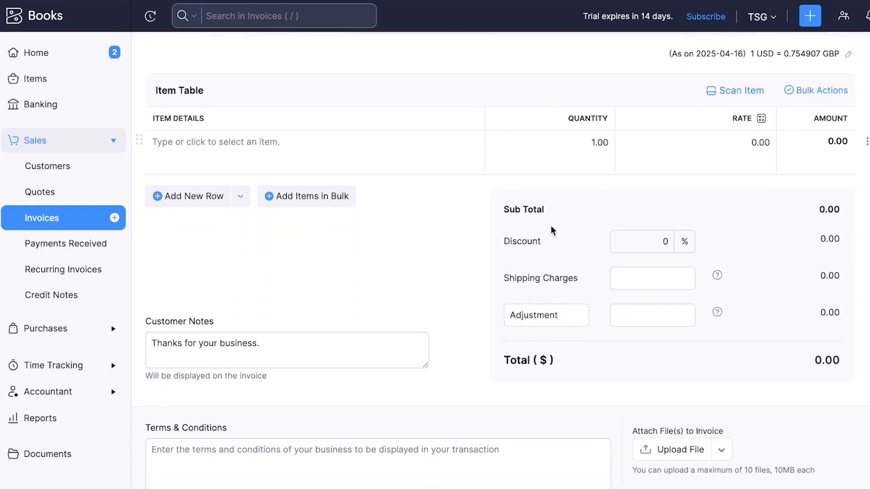
pyautogui.click(281, 151)
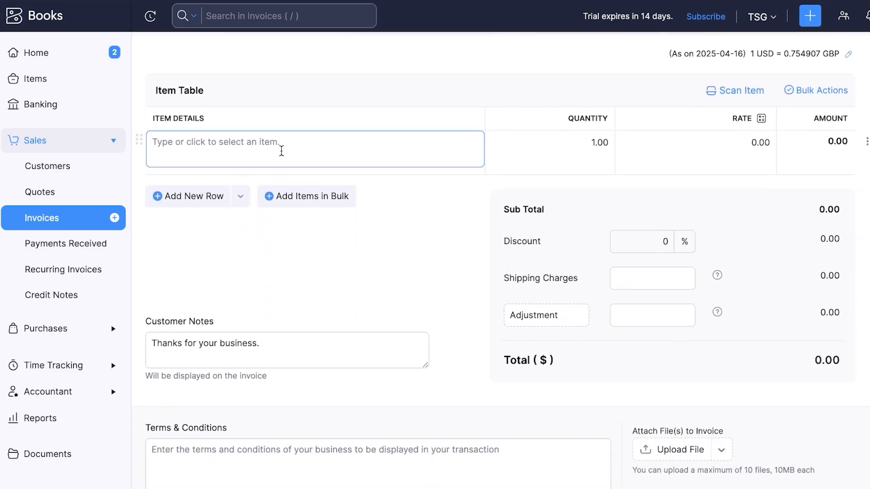
pyautogui.click(180, 147)
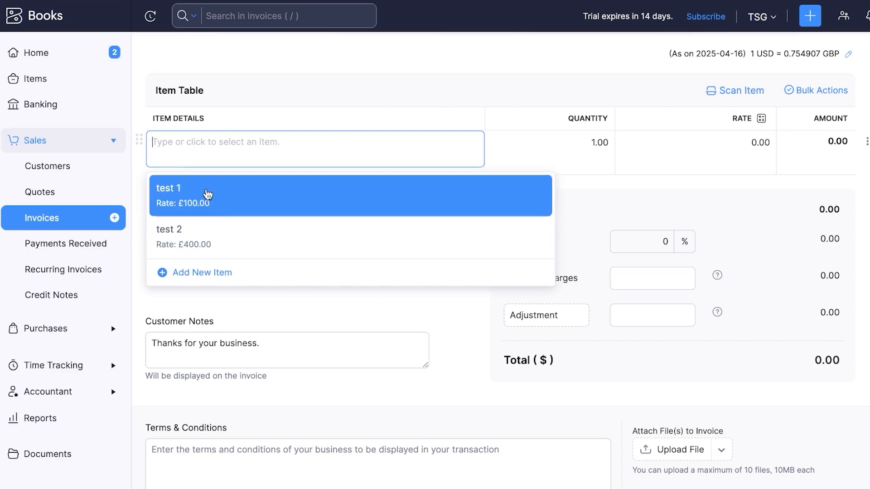
pyautogui.click(208, 195)
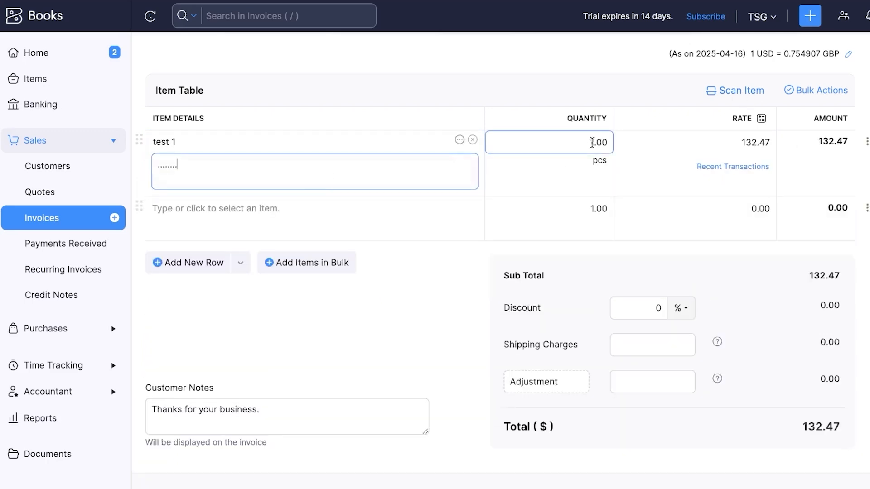
# Set test 1's quantity to 3 and add test 2 in the next row, totalling $927.28
pyautogui.click(592, 143)
pyautogui.press('BackSpace')
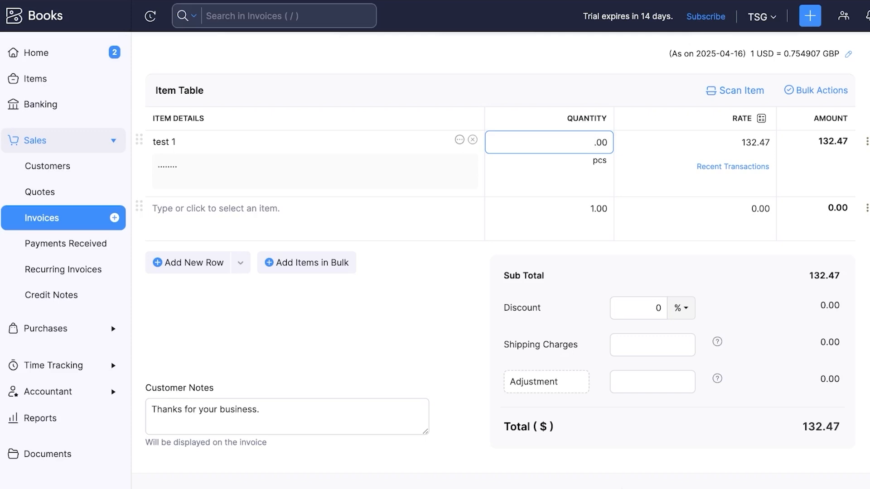
pyautogui.write('3')
pyautogui.click(844, 183)
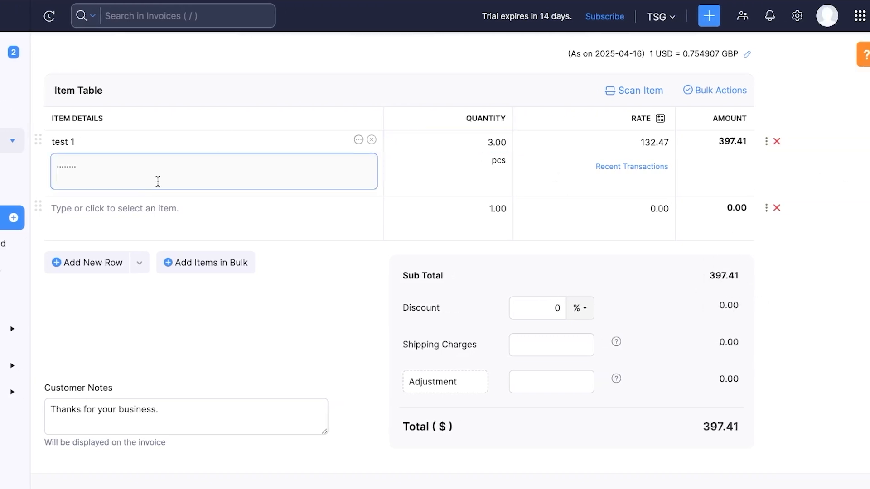
pyautogui.click(117, 223)
pyautogui.click(151, 302)
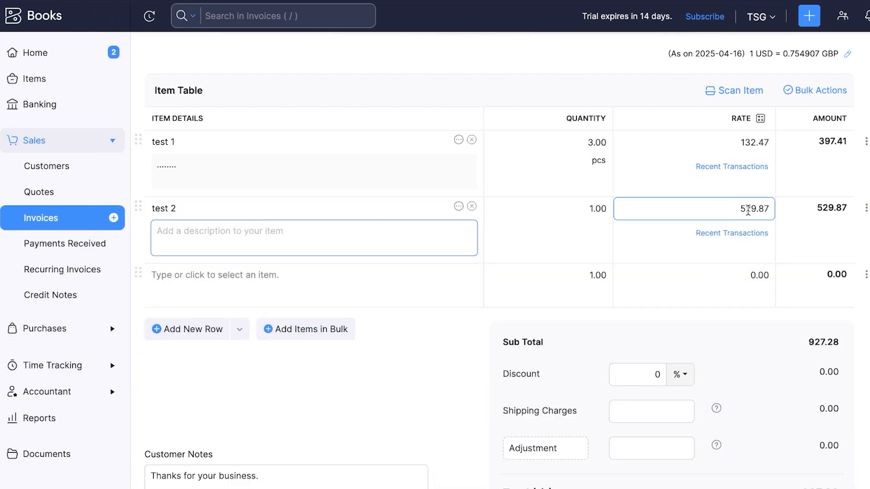
pyautogui.scroll(-3, 810, 343)
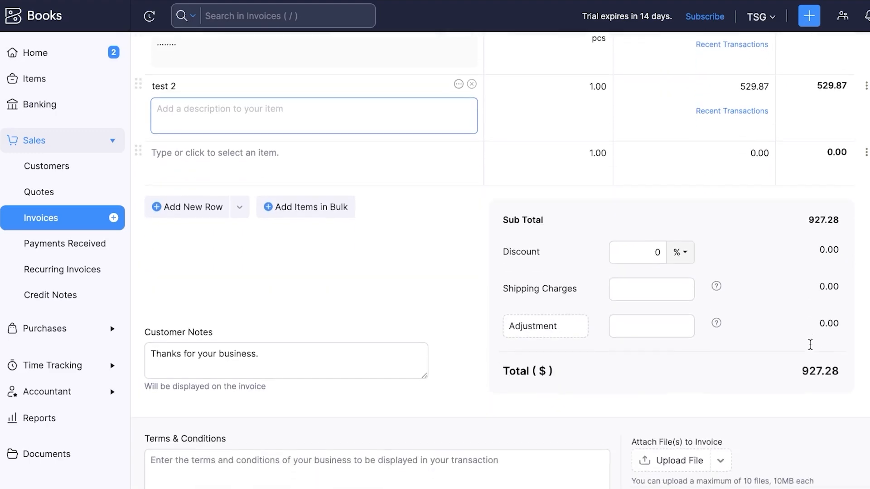
# Leave the invoice's Terms & Conditions empty at the bottom of the form
pyautogui.scroll(-4, 751, 376)
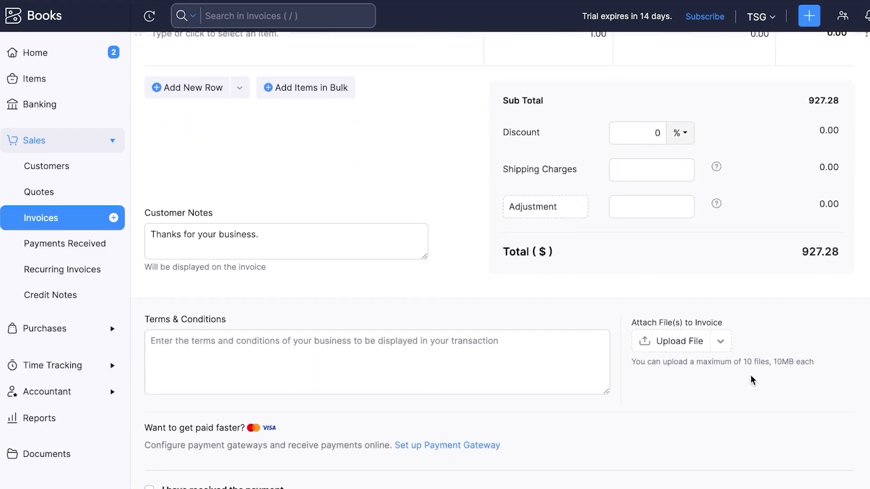
pyautogui.scroll(-2, 752, 379)
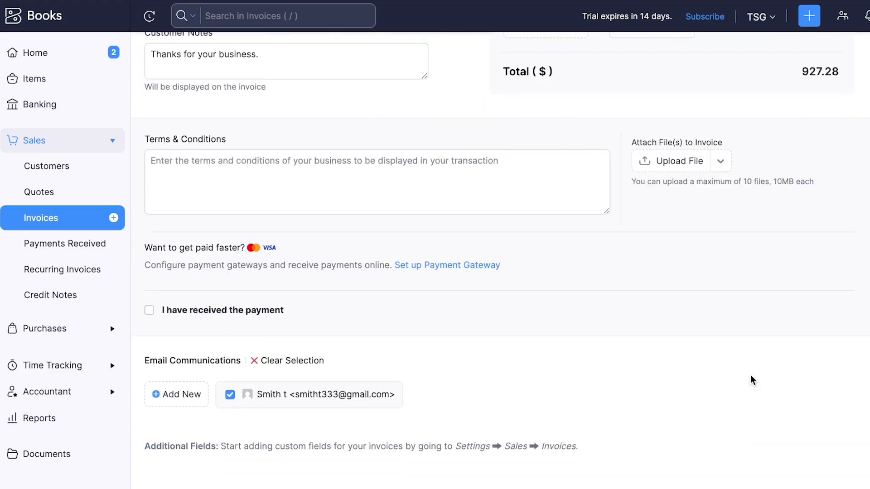
pyautogui.click(415, 171)
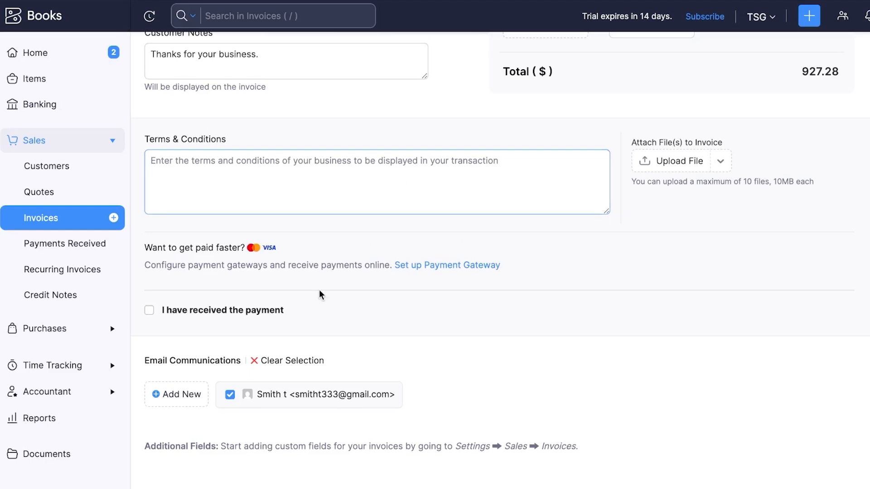
pyautogui.click(295, 322)
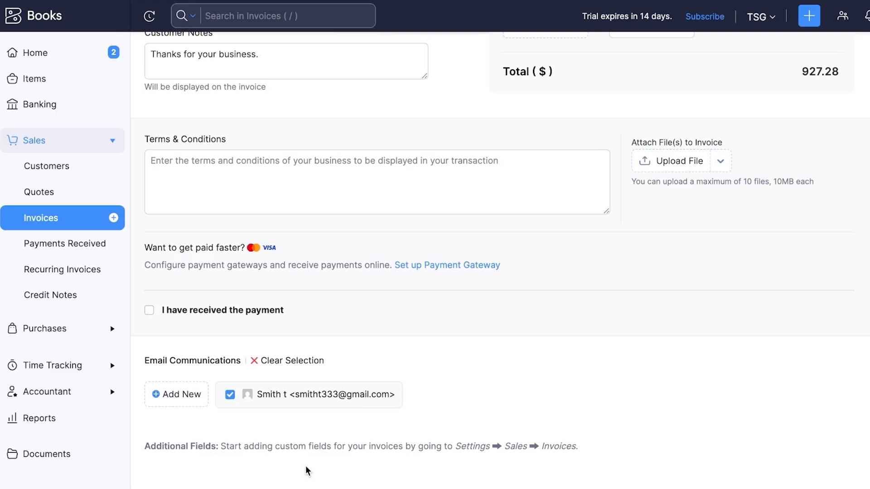
pyautogui.scroll(15, 371, 319)
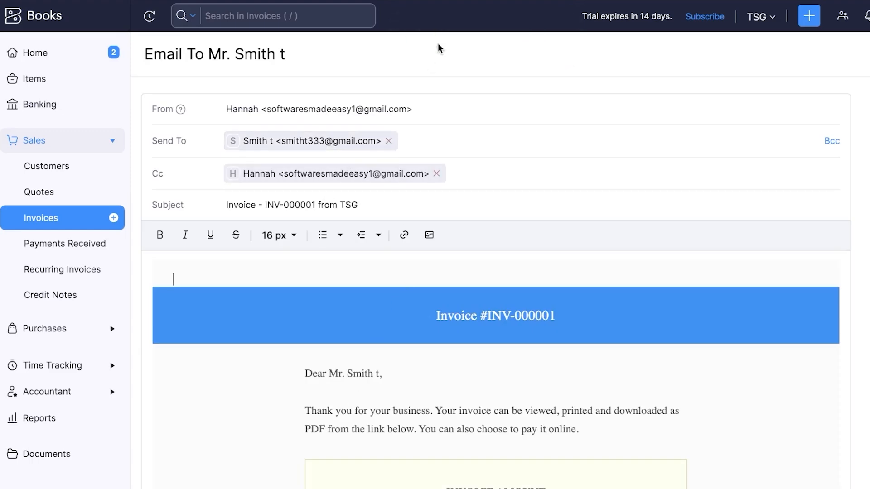
pyautogui.scroll(-6, 528, 149)
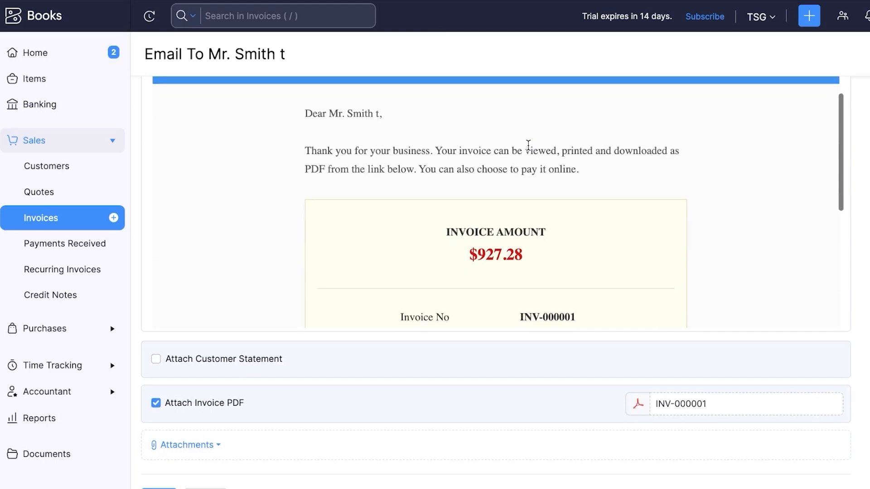
pyautogui.scroll(-6, 528, 144)
pyautogui.scroll(10, 528, 145)
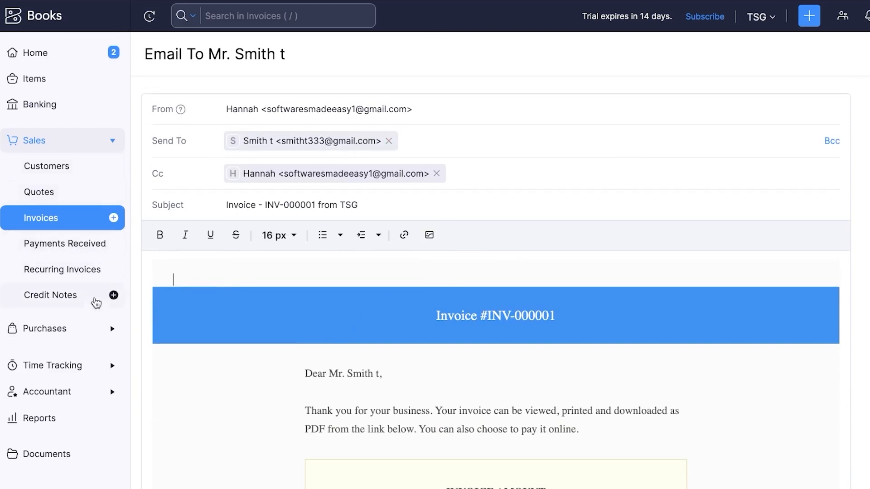
pyautogui.click(69, 280)
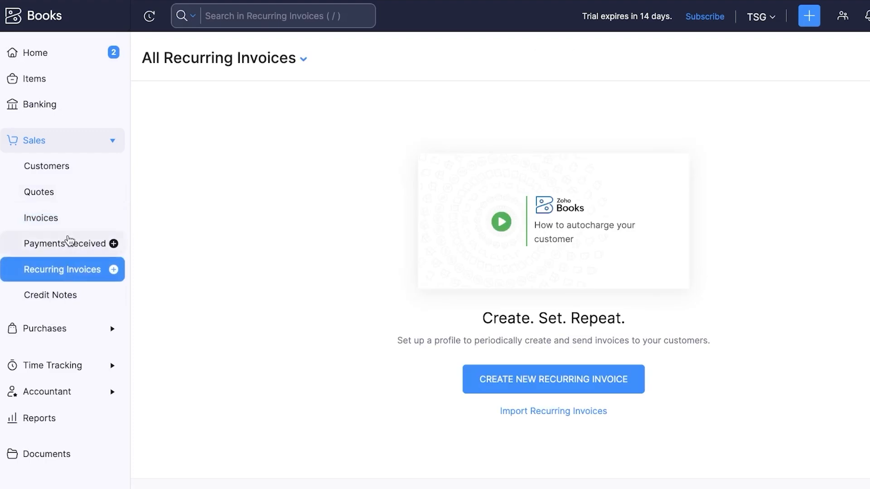
# Start a new recurring invoice for the existing customer named 'test profile'
pyautogui.scroll(-3, 452, 244)
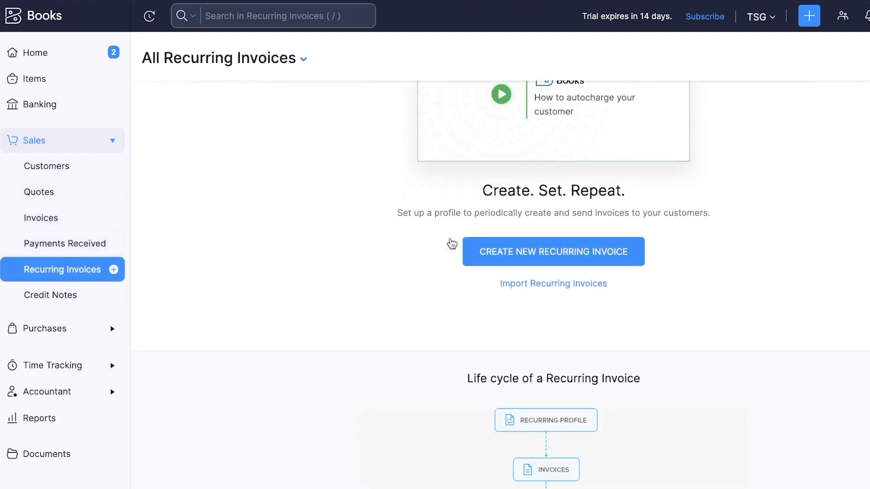
pyautogui.scroll(-2, 450, 243)
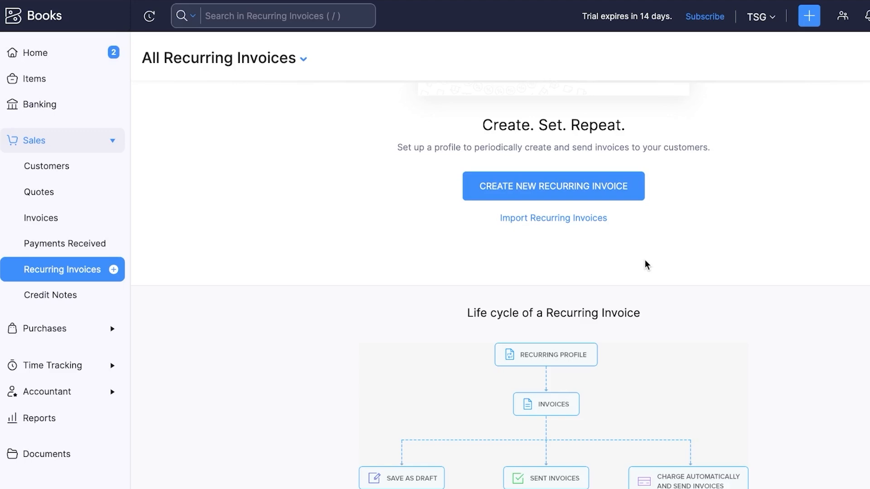
pyautogui.click(535, 187)
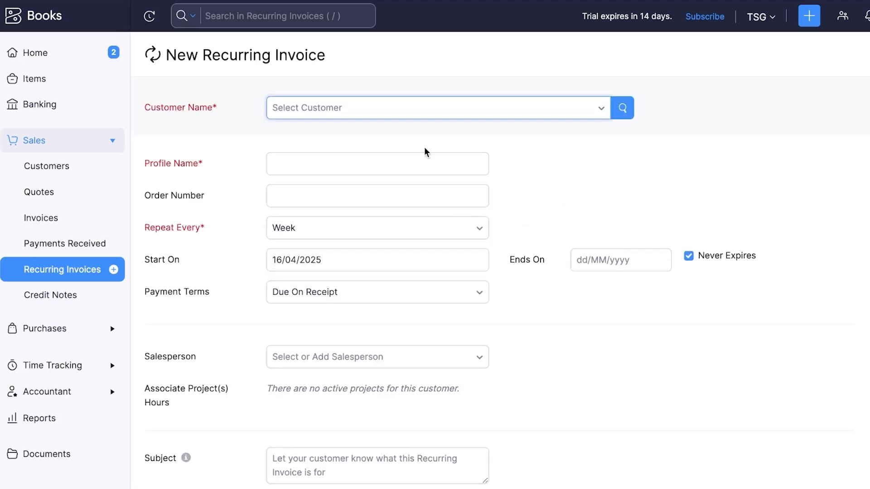
pyautogui.click(387, 110)
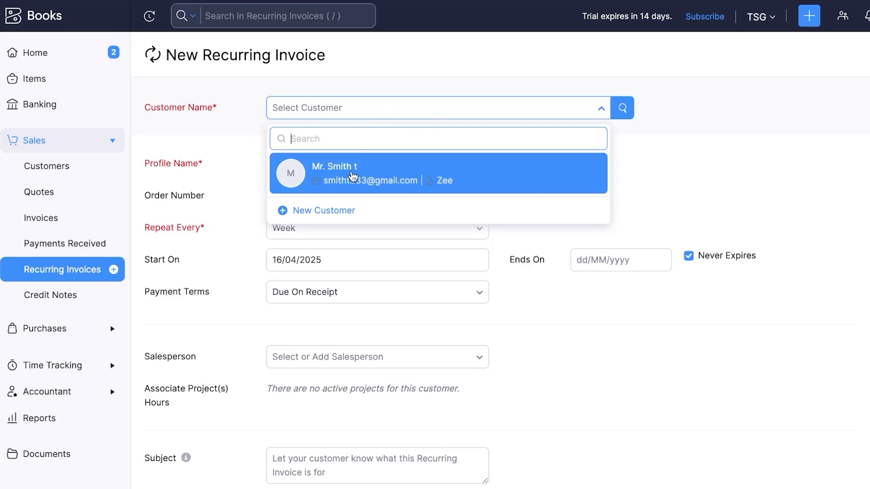
pyautogui.click(352, 174)
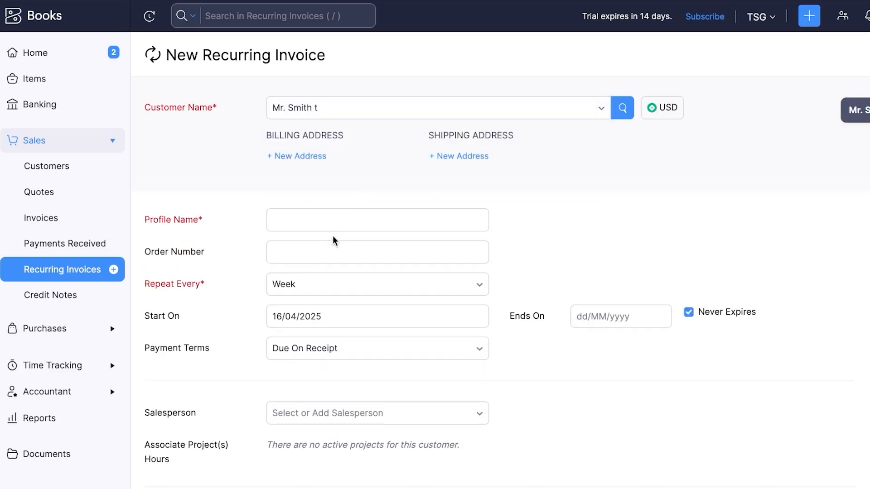
pyautogui.click(333, 224)
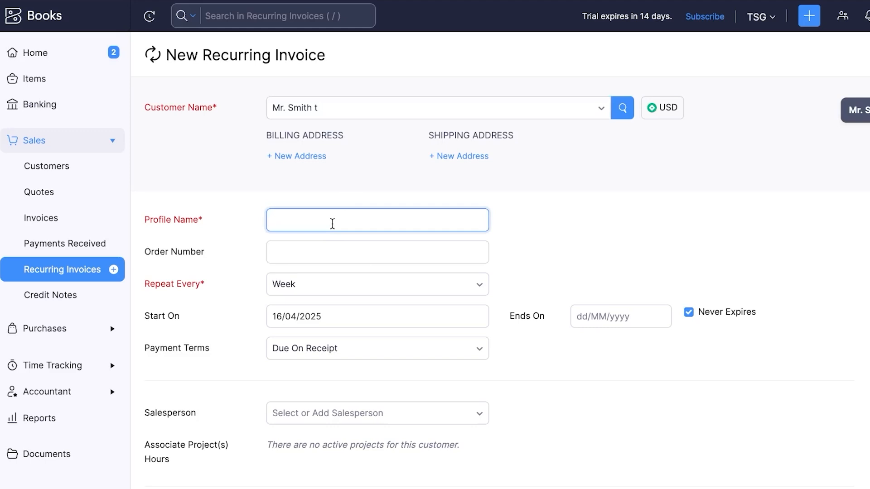
pyautogui.write('test profile')
# Make the profile repeat every Month and end on 30/04/2025
pyautogui.click(335, 287)
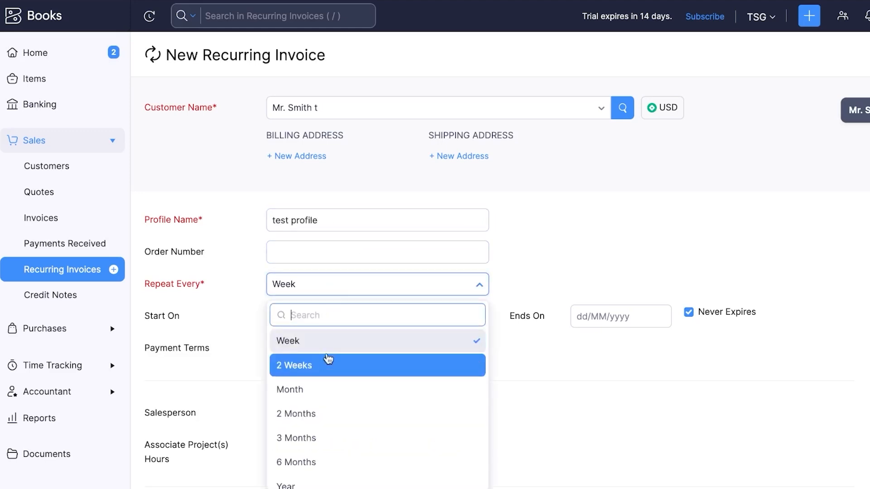
pyautogui.scroll(-3, 334, 343)
pyautogui.scroll(3, 335, 341)
pyautogui.click(311, 397)
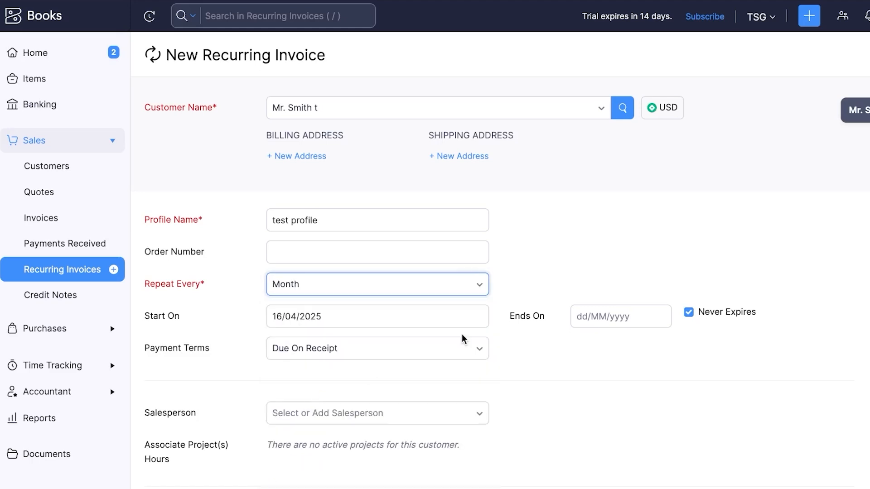
pyautogui.click(368, 322)
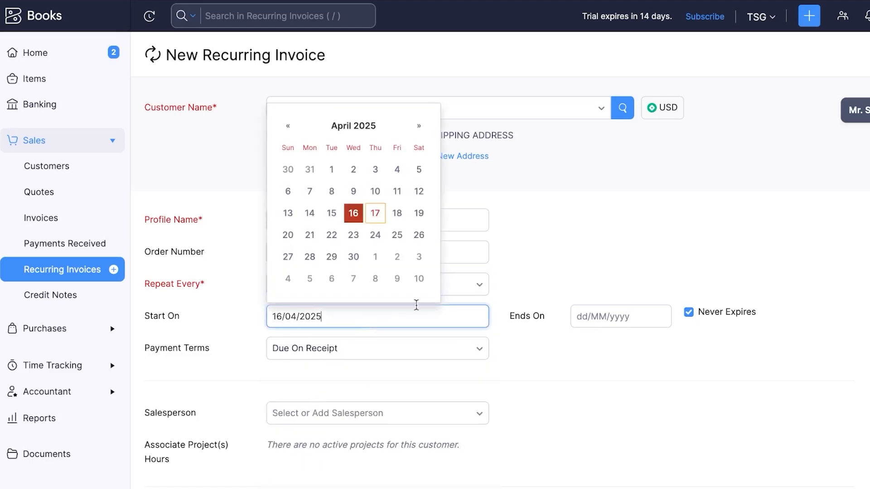
pyautogui.click(361, 219)
pyautogui.click(633, 317)
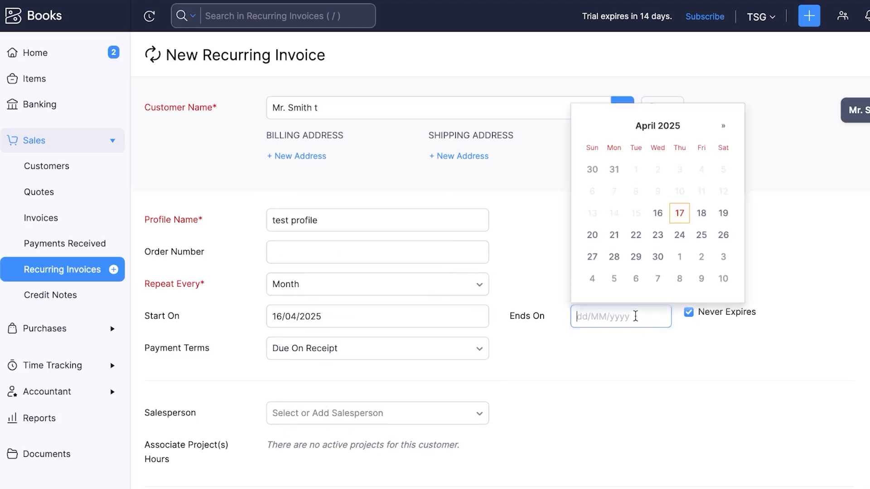
pyautogui.click(657, 259)
pyautogui.scroll(-7, 447, 369)
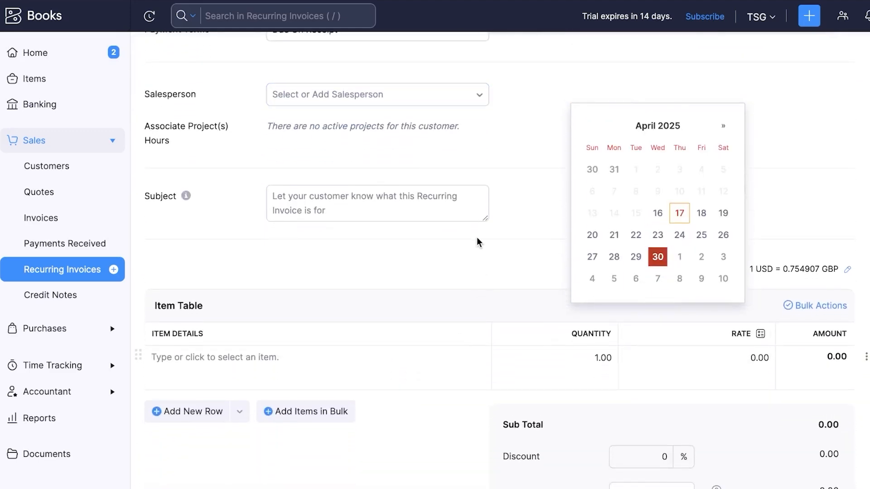
pyautogui.click(472, 236)
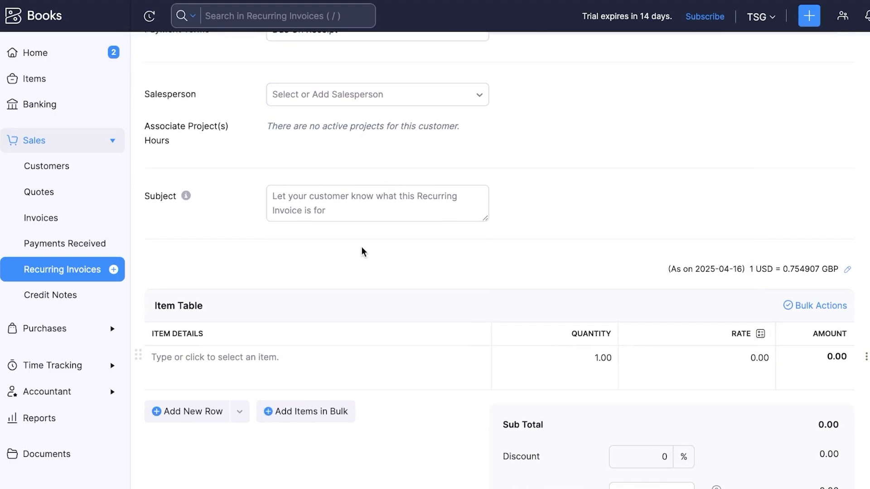
pyautogui.scroll(-12, 449, 272)
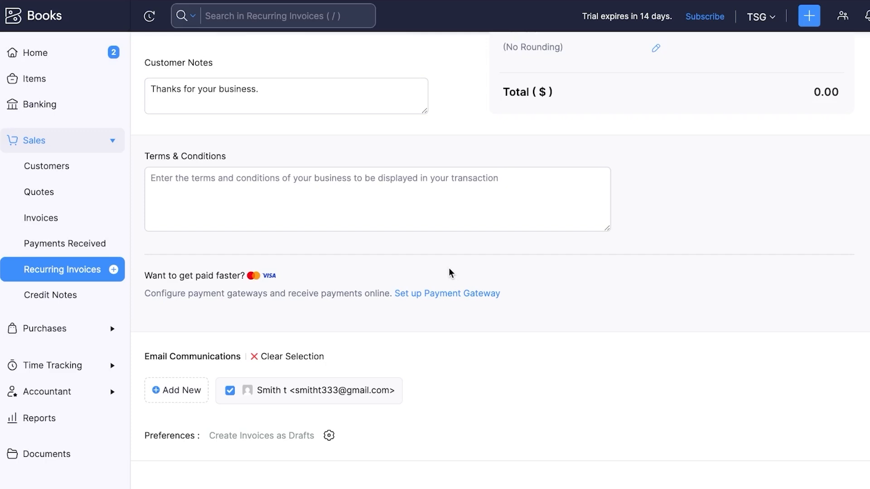
# Leave the recurring invoice's Terms & Conditions blank and expand Purchases in the sidebar
pyautogui.click(367, 221)
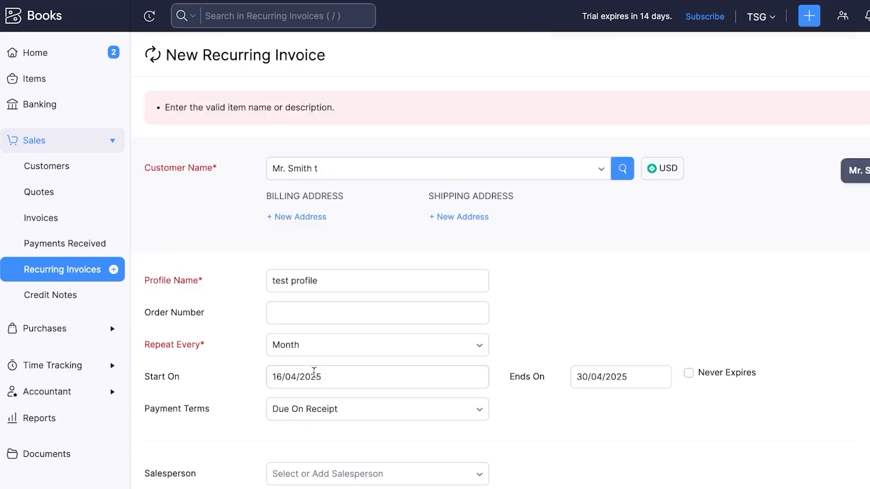
pyautogui.click(314, 372)
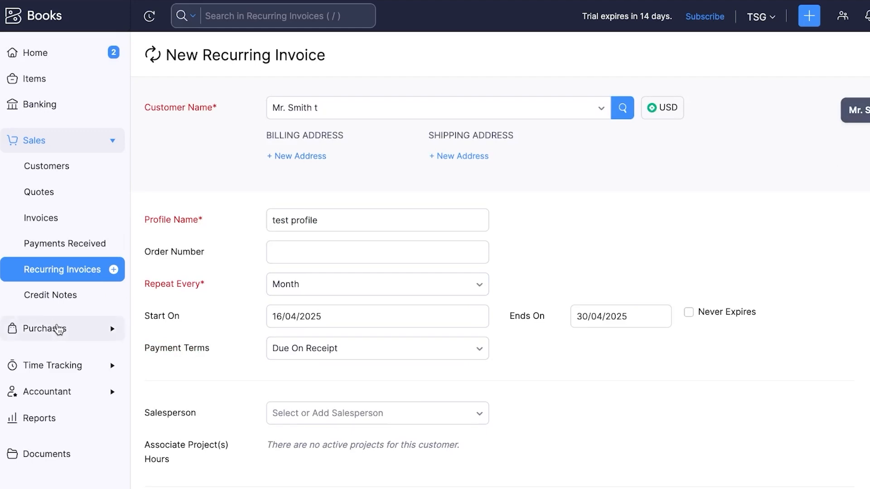
pyautogui.click(59, 328)
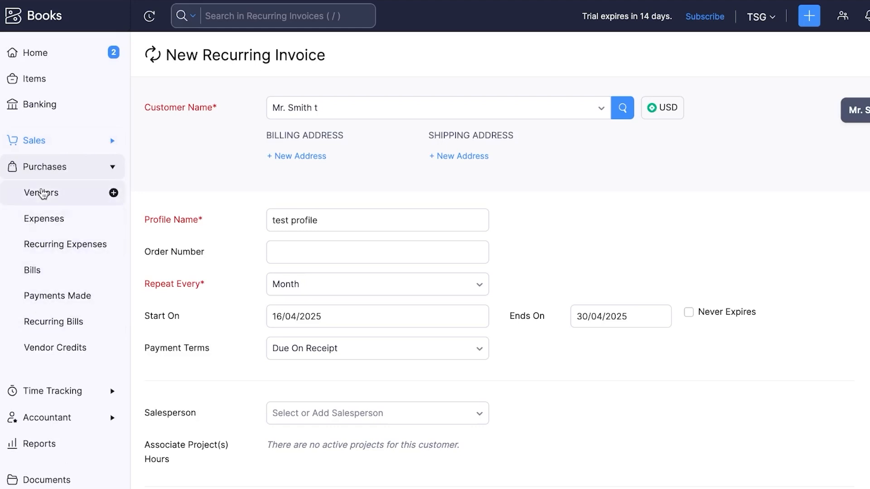
# Start a new vendor from the Vendors list with salutation Mr
pyautogui.click(43, 193)
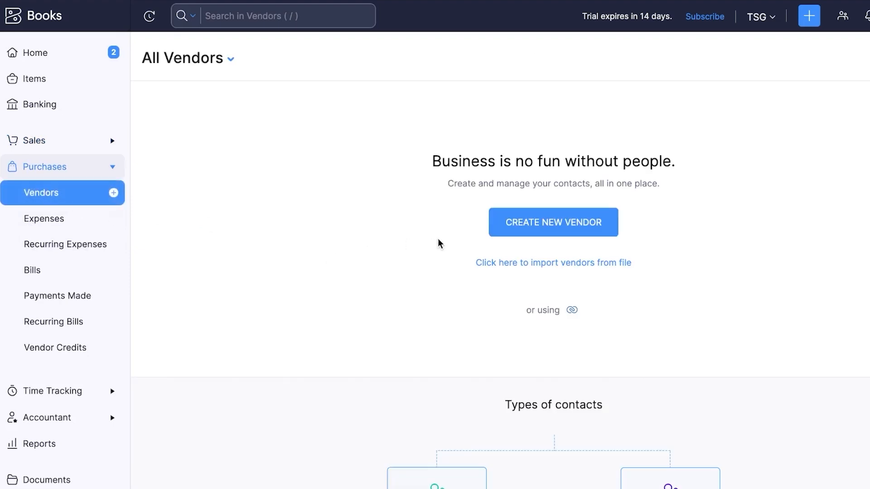
pyautogui.click(569, 226)
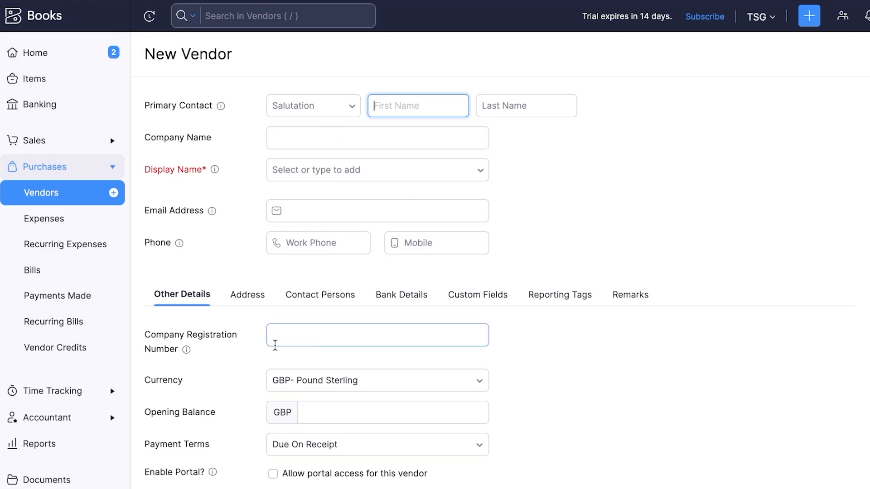
pyautogui.click(274, 342)
pyautogui.scroll(-3, 275, 337)
pyautogui.scroll(3, 275, 338)
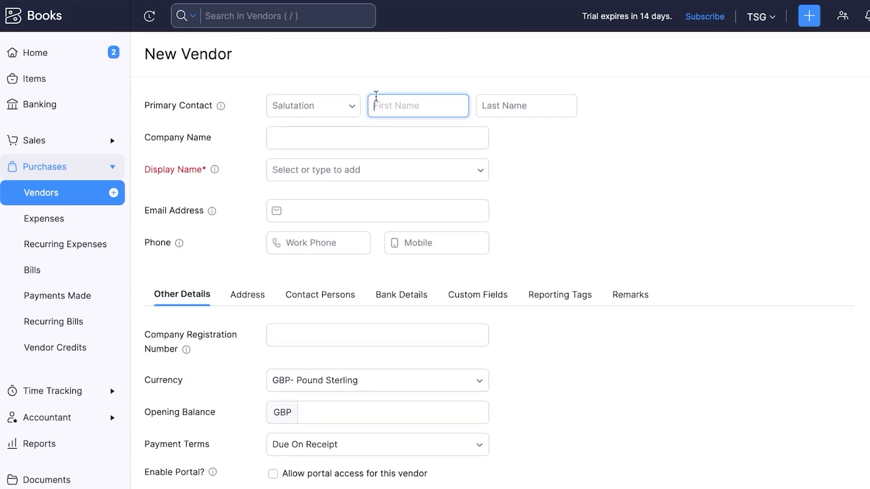
pyautogui.click(347, 111)
pyautogui.click(283, 137)
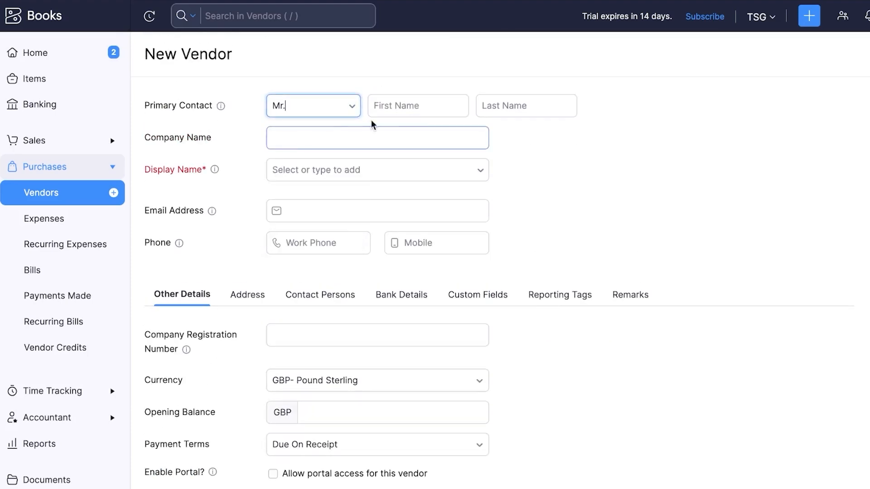
pyautogui.click(417, 102)
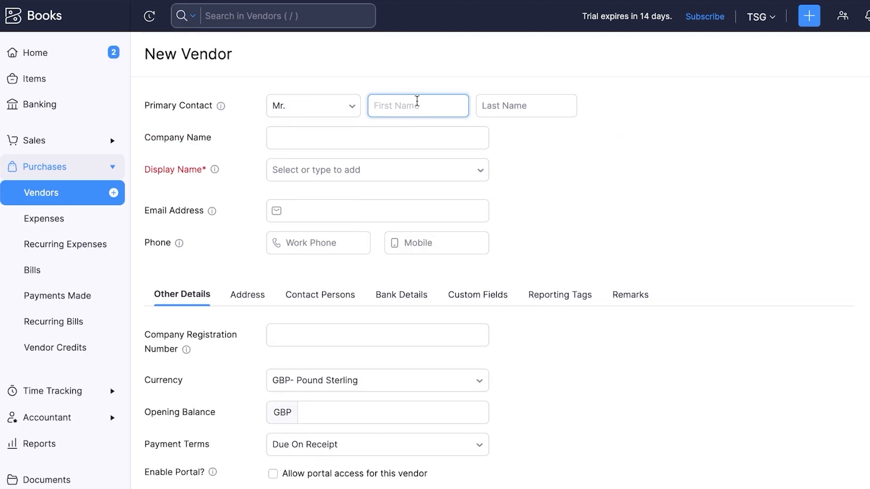
# Enter the contact's first and last name, company name DGI and display name DGI
pyautogui.click(510, 108)
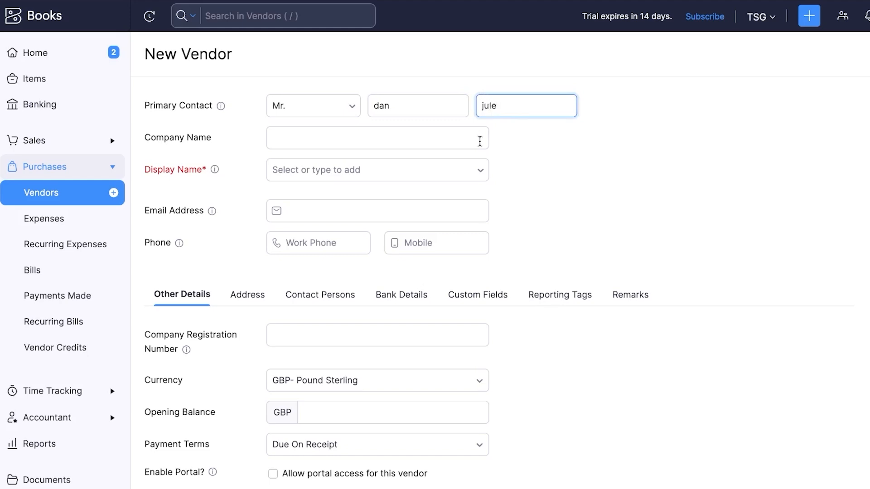
pyautogui.click(372, 138)
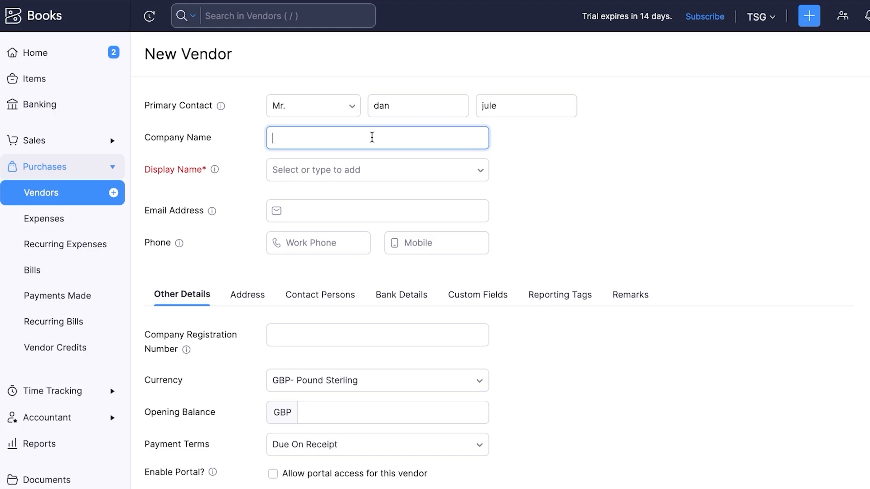
pyautogui.write('DGI')
pyautogui.click(385, 171)
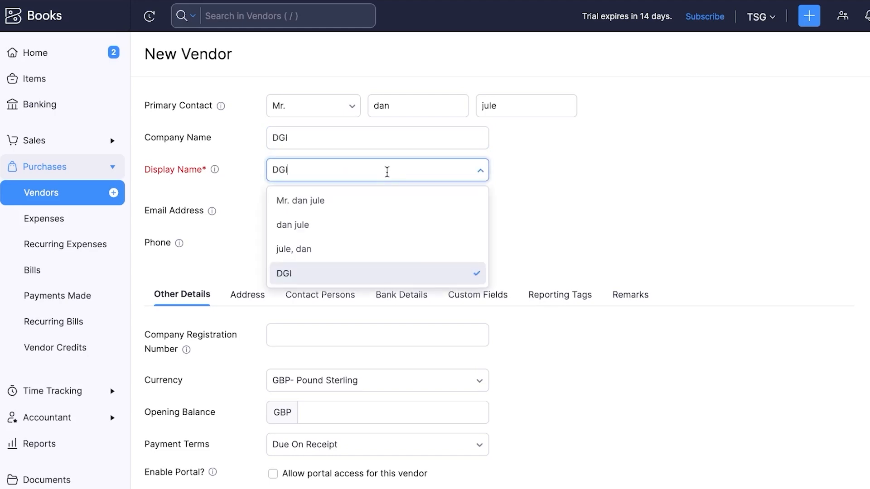
pyautogui.click(364, 202)
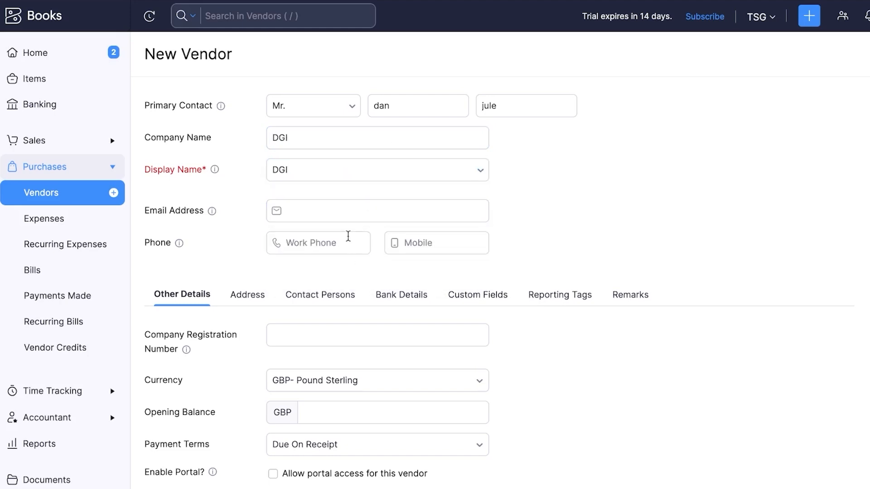
pyautogui.click(334, 208)
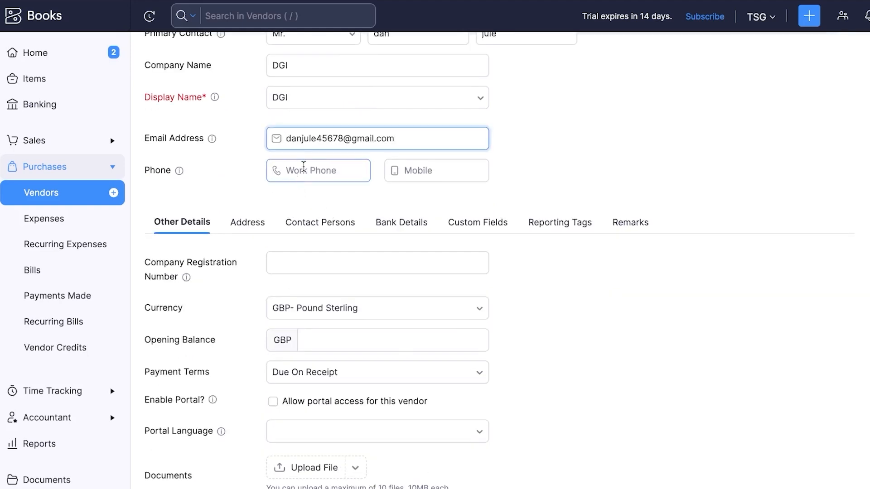
# Enter the vendor's work phone number and set its currency to USD
pyautogui.click(304, 166)
pyautogui.write('0')
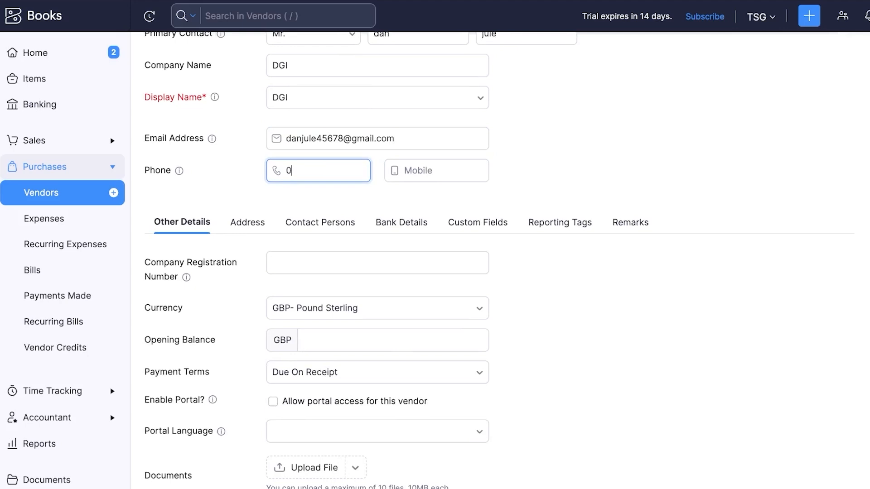
pyautogui.write('00000000')
pyautogui.scroll(-3, 304, 170)
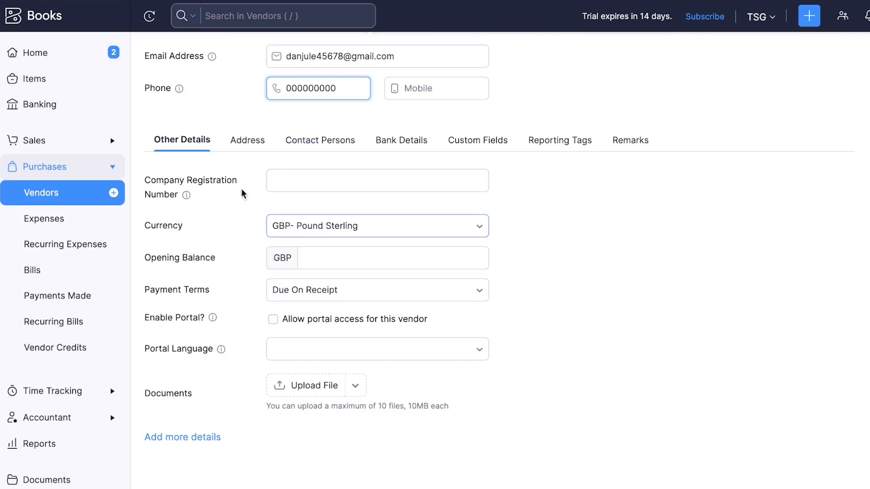
pyautogui.click(333, 172)
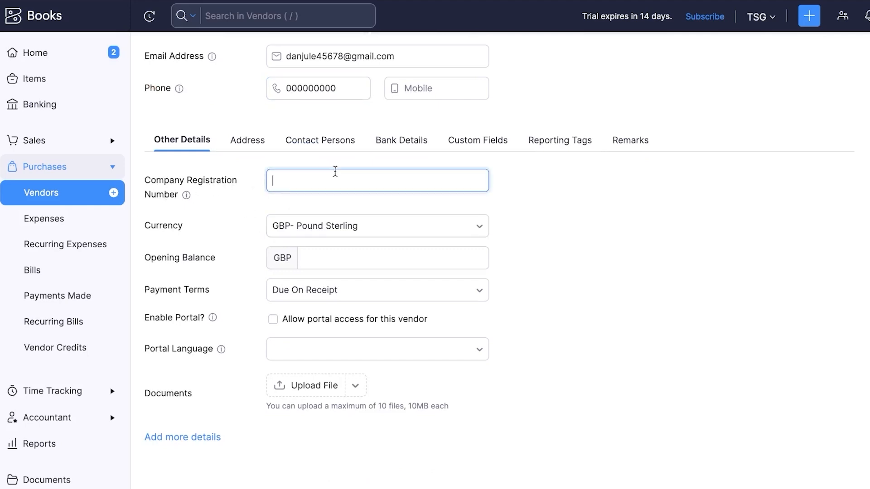
pyautogui.click(317, 222)
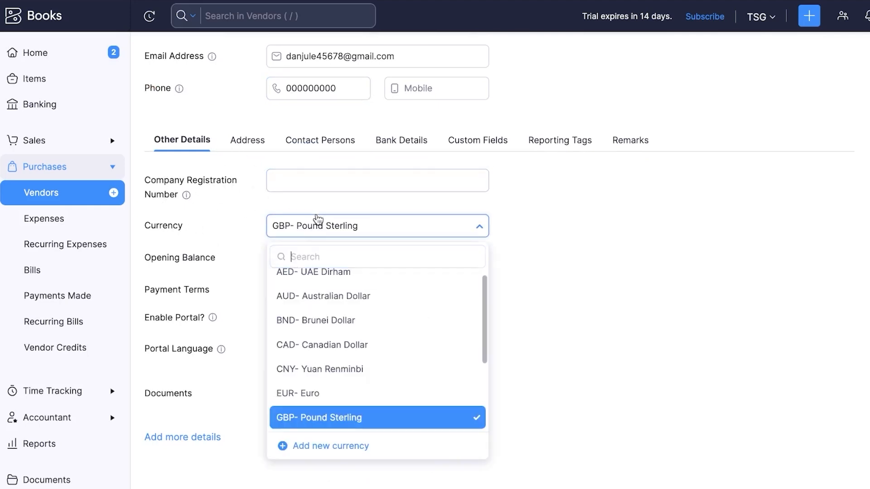
pyautogui.write('usd')
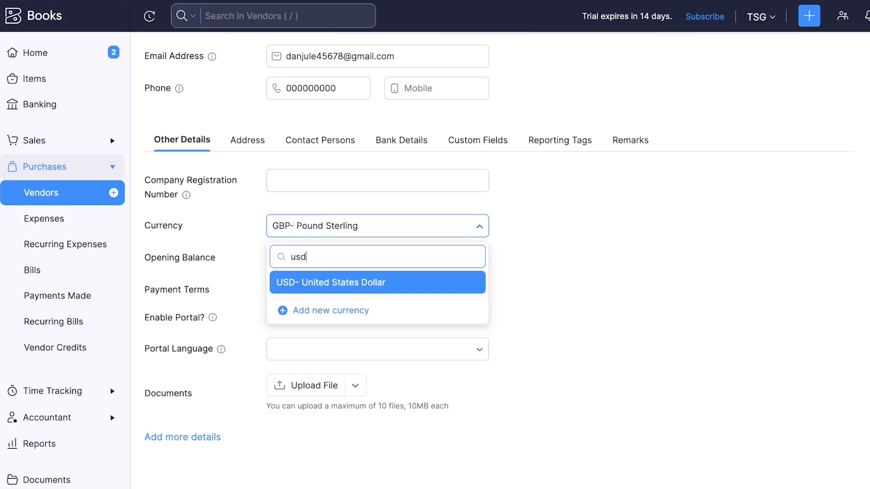
pyautogui.click(311, 283)
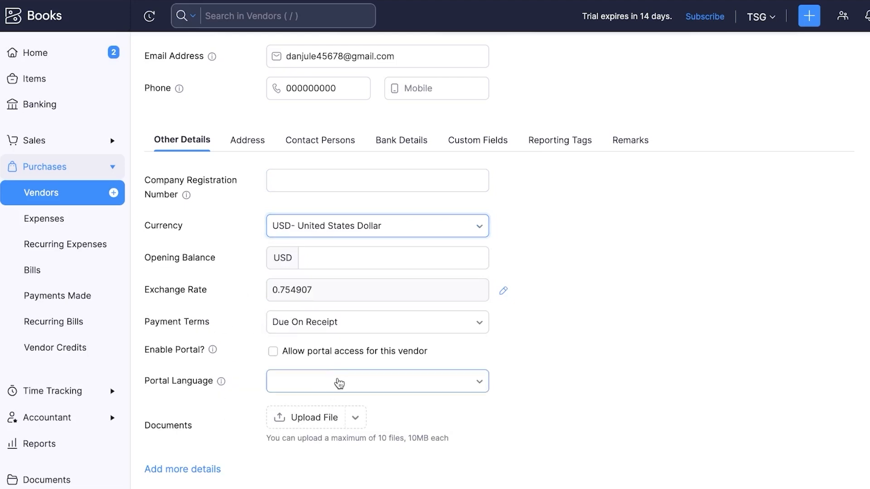
# Set the portal language to English and show the vendor's address fields
pyautogui.click(390, 382)
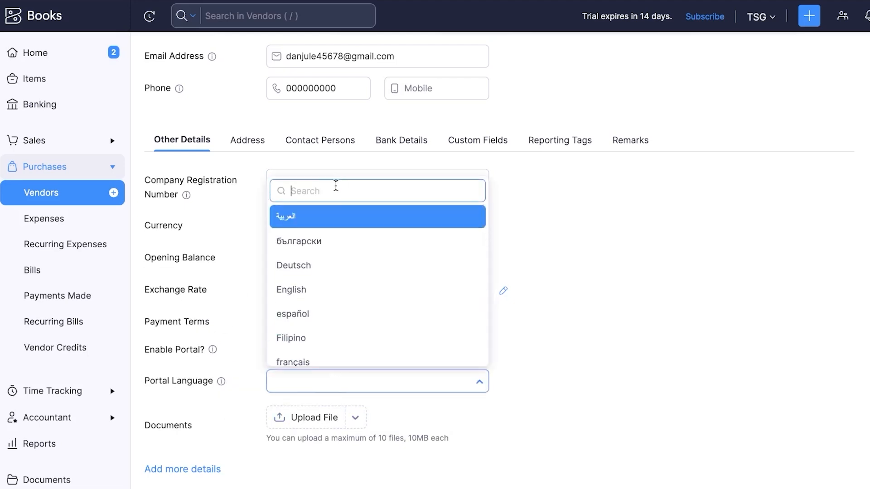
pyautogui.write('en')
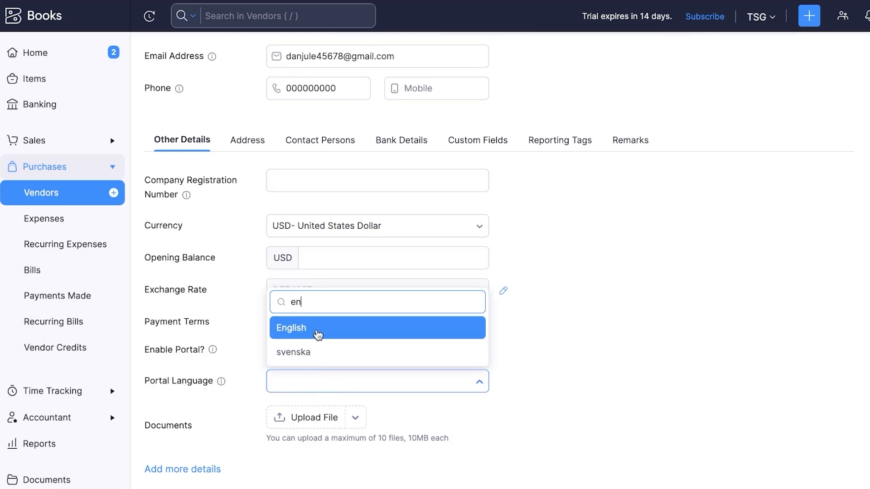
pyautogui.click(316, 334)
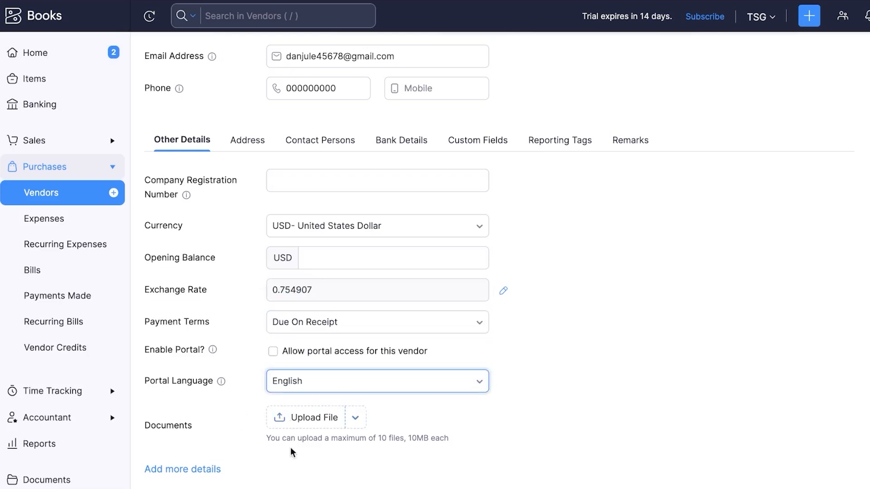
pyautogui.click(246, 142)
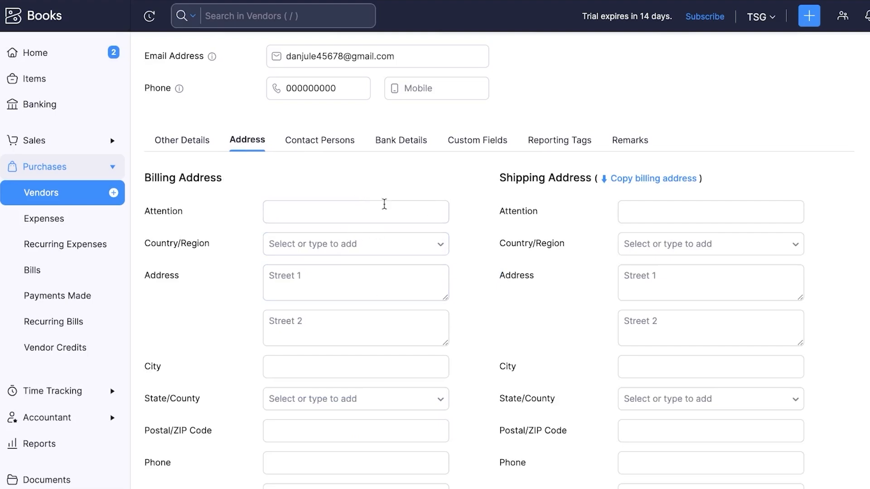
# Review the billing address fields and the Contact Persons, Bank Details, Custom Fields and Reporting Tags sections
pyautogui.click(388, 206)
pyautogui.scroll(-2, 390, 206)
pyautogui.click(391, 207)
pyautogui.scroll(-1, 390, 204)
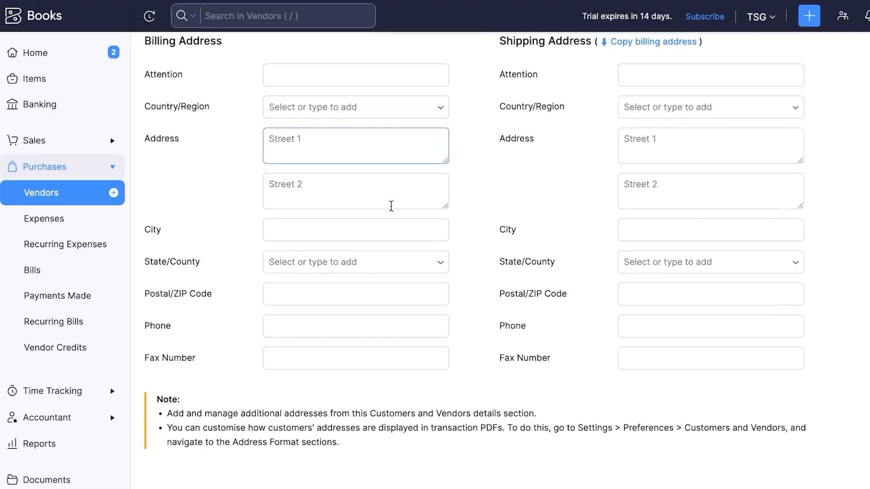
pyautogui.scroll(4, 390, 203)
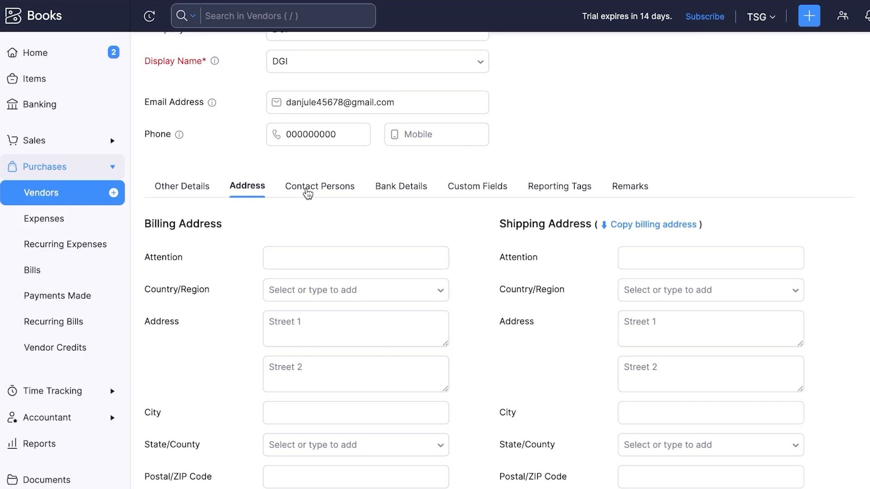
pyautogui.click(307, 193)
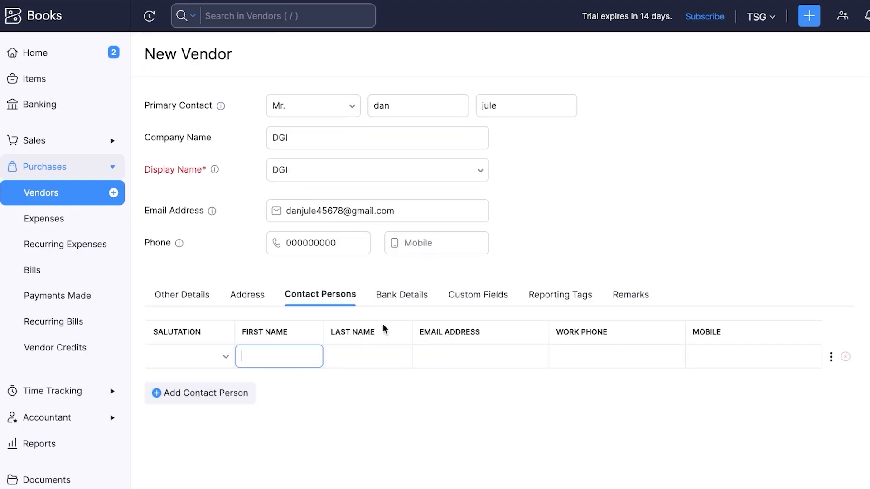
pyautogui.click(406, 296)
pyautogui.click(500, 303)
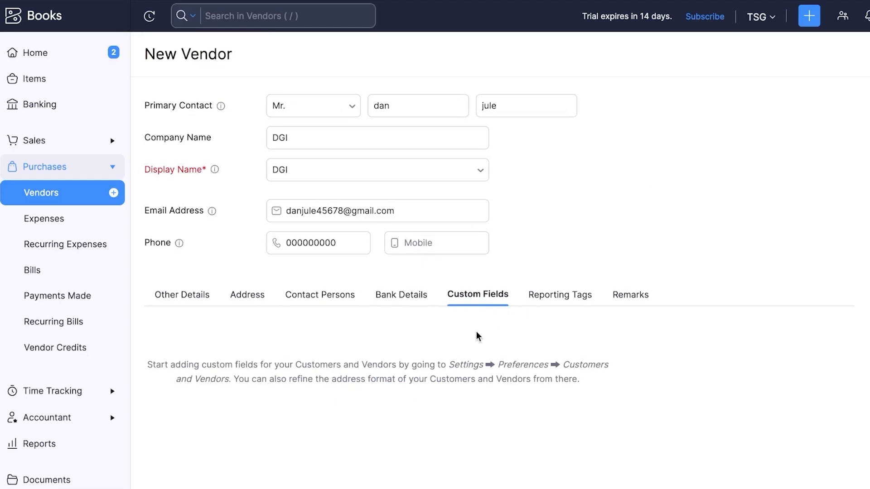
pyautogui.click(570, 303)
# Enter a line of placeholder dots as the vendor's internal remark, then return to Other Details
pyautogui.click(637, 295)
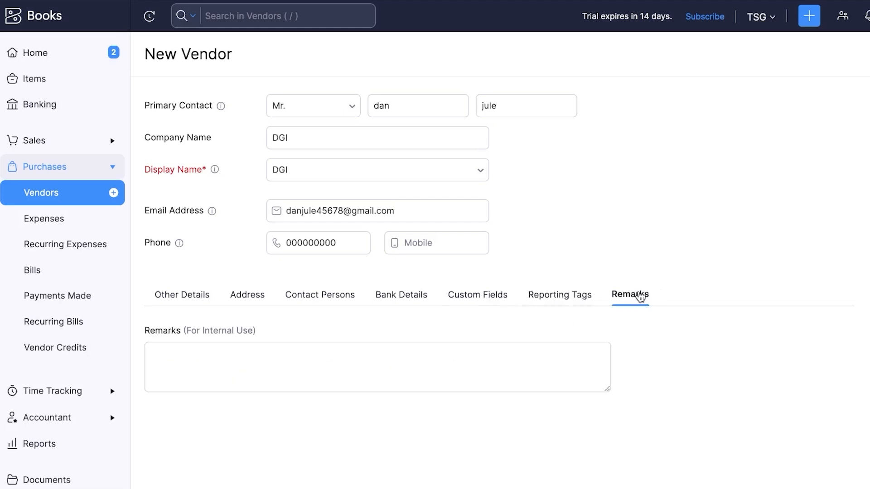
pyautogui.click(417, 355)
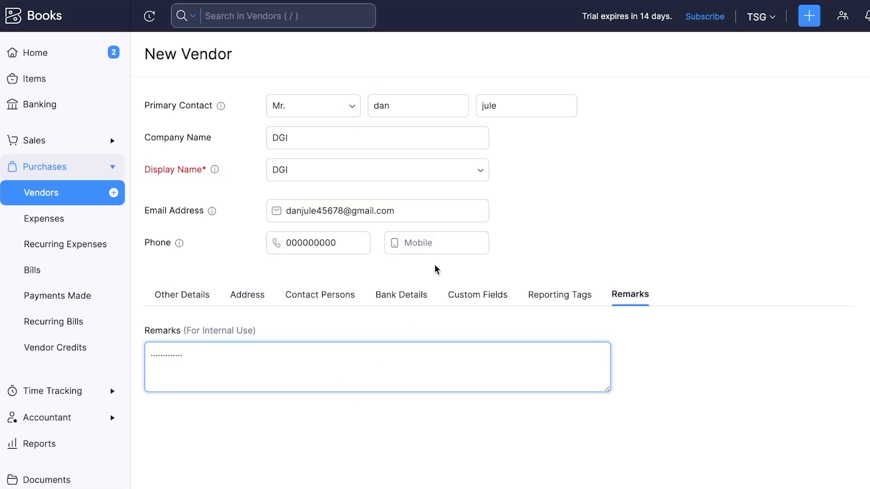
pyautogui.click(184, 295)
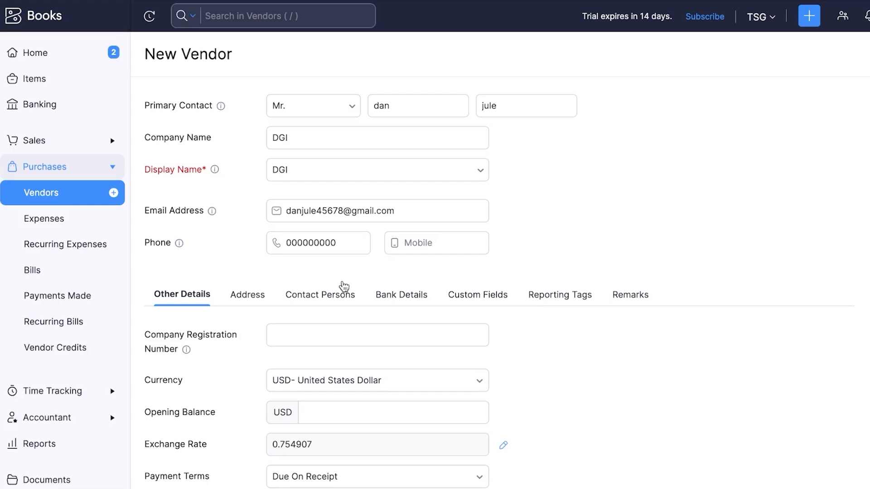
# Save vendor DGI and review its Comments, Transactions, Mails and Statement
pyautogui.scroll(-4, 344, 286)
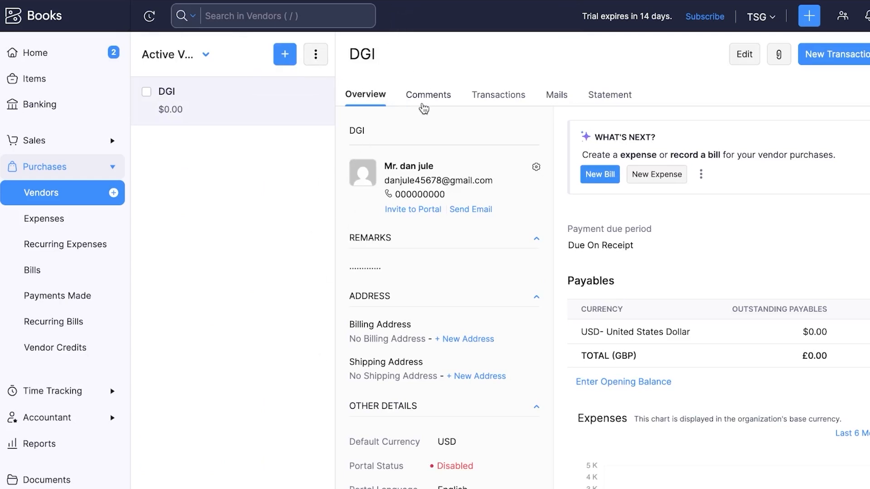
pyautogui.click(423, 104)
pyautogui.click(407, 96)
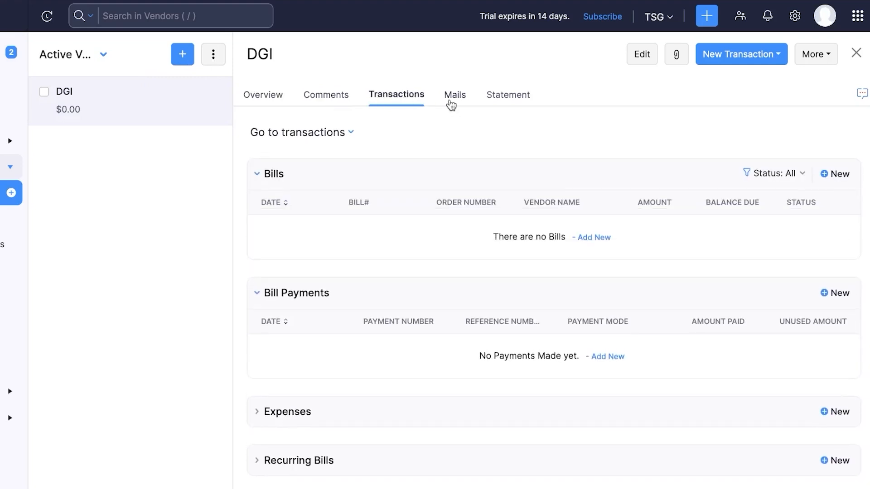
pyautogui.scroll(-2, 355, 196)
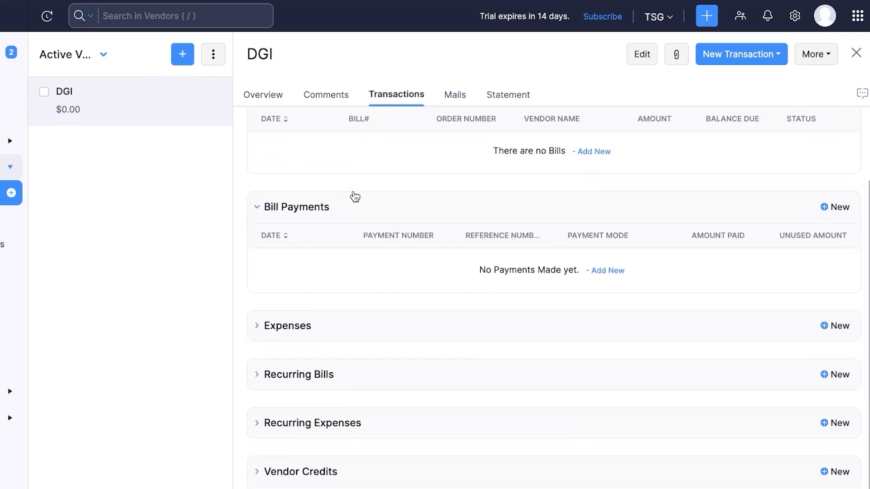
pyautogui.scroll(2, 355, 196)
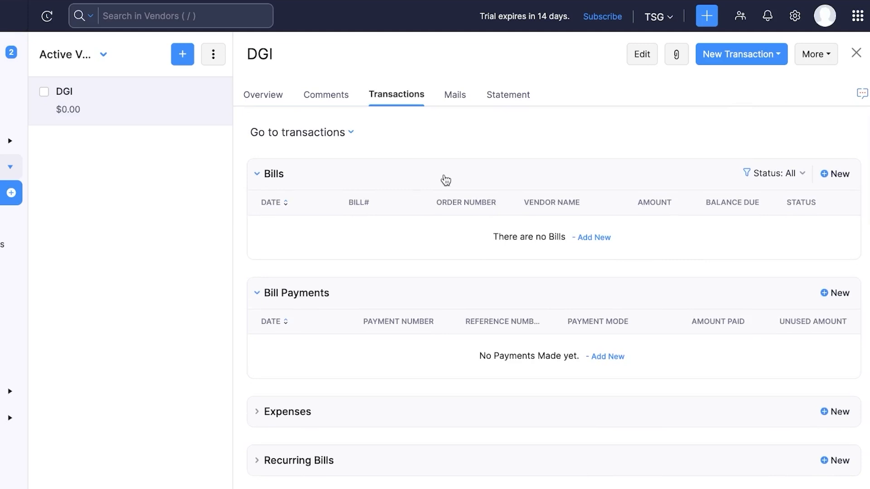
pyautogui.click(445, 97)
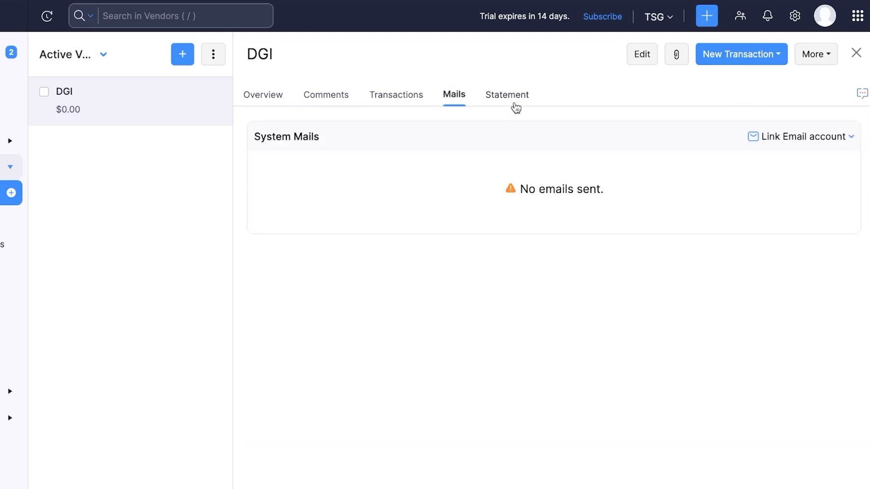
pyautogui.click(515, 107)
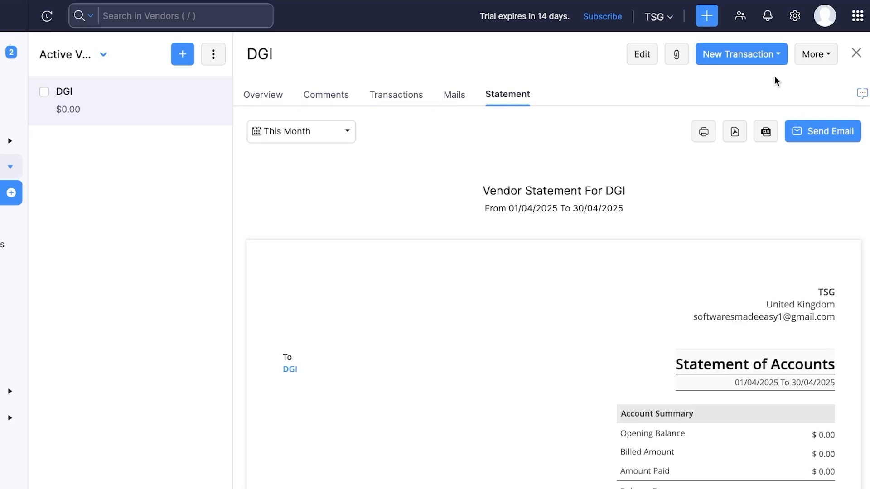
# Check the vendor's More actions list, then go to the empty Expenses list
pyautogui.click(822, 64)
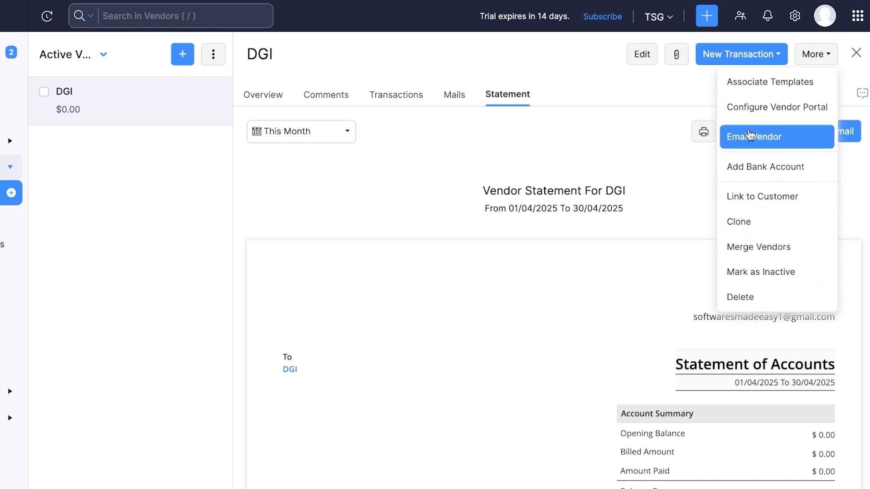
pyautogui.click(573, 71)
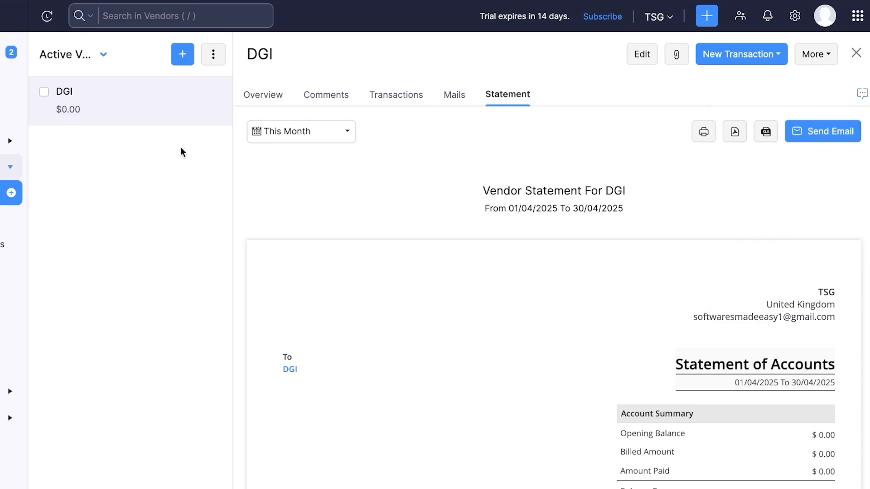
pyautogui.click(67, 219)
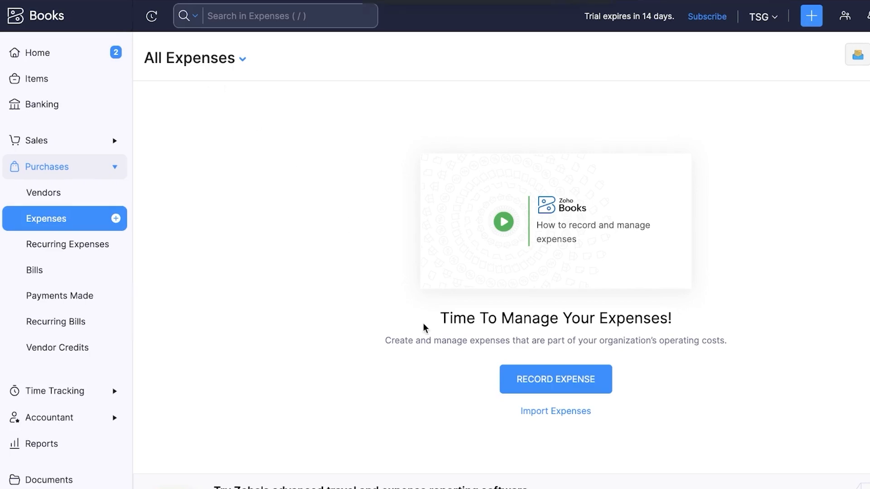
# Start a new expense and keep its date as 16/04/2025
pyautogui.click(584, 379)
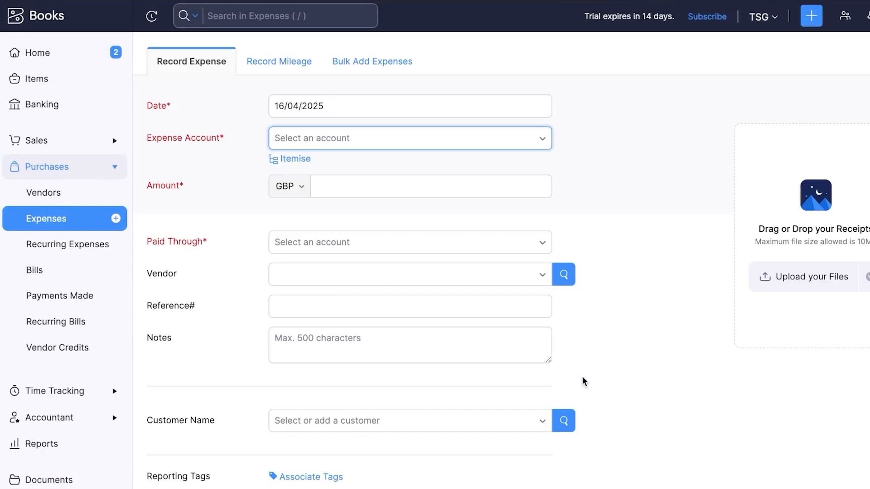
pyautogui.scroll(-1, 478, 265)
pyautogui.scroll(1, 479, 263)
pyautogui.click(378, 106)
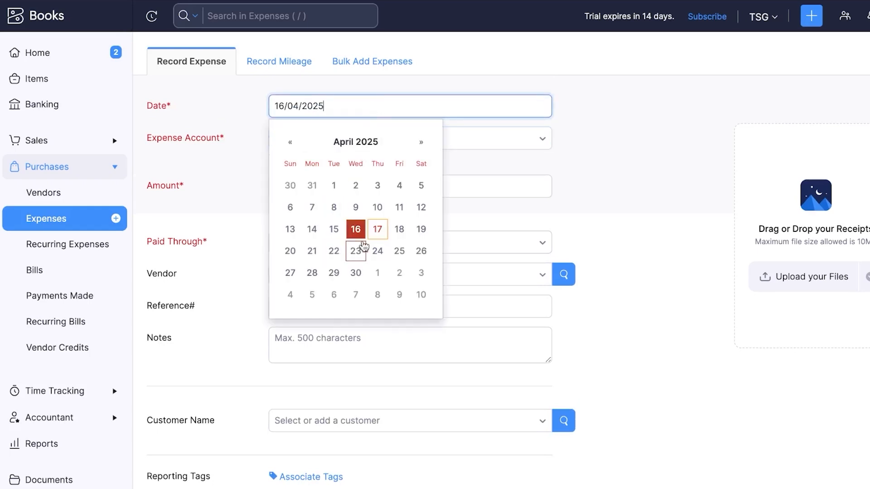
pyautogui.click(356, 229)
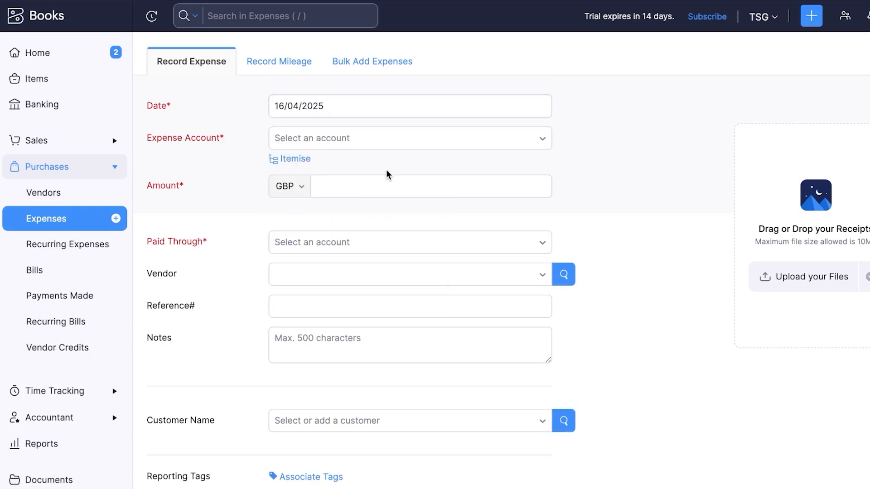
# Record 1000 GBP against Cost of Goods Sold, paid through Employee Advance
pyautogui.click(334, 138)
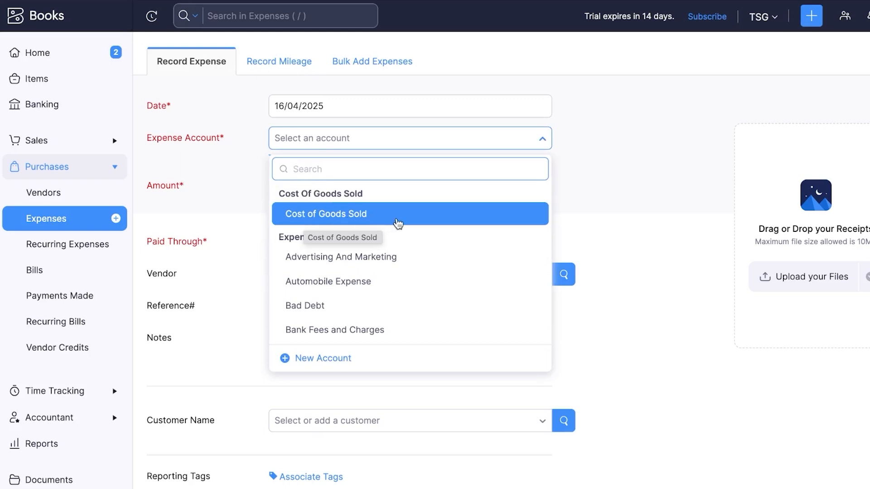
pyautogui.click(345, 219)
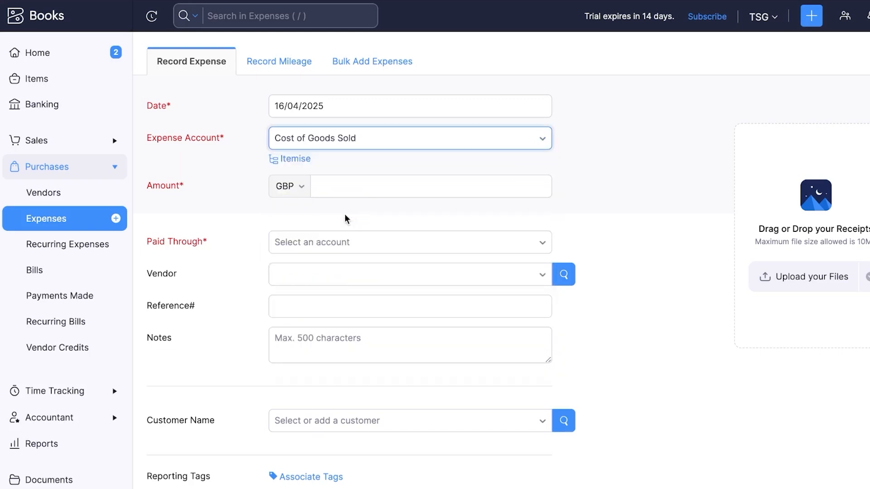
pyautogui.click(344, 187)
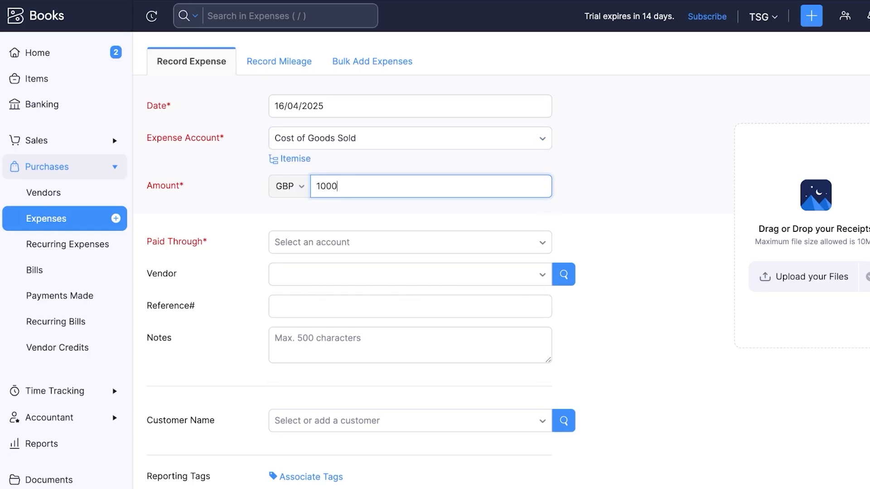
pyautogui.click(336, 242)
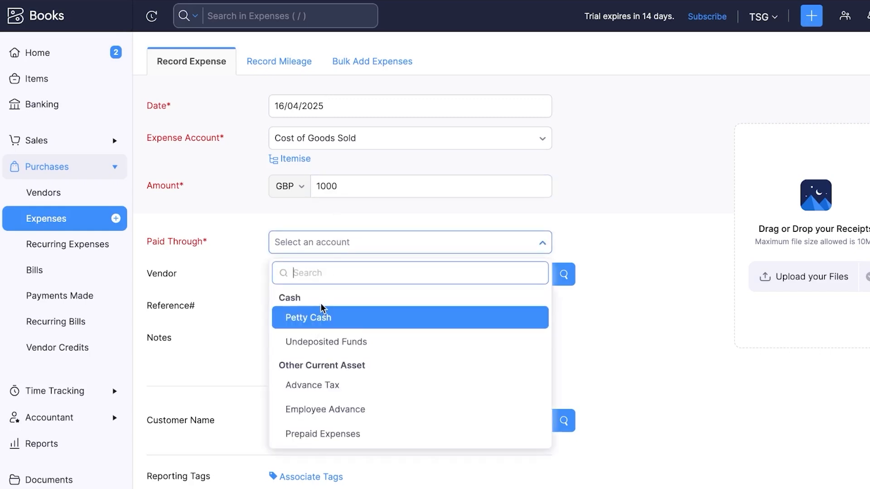
pyautogui.click(328, 413)
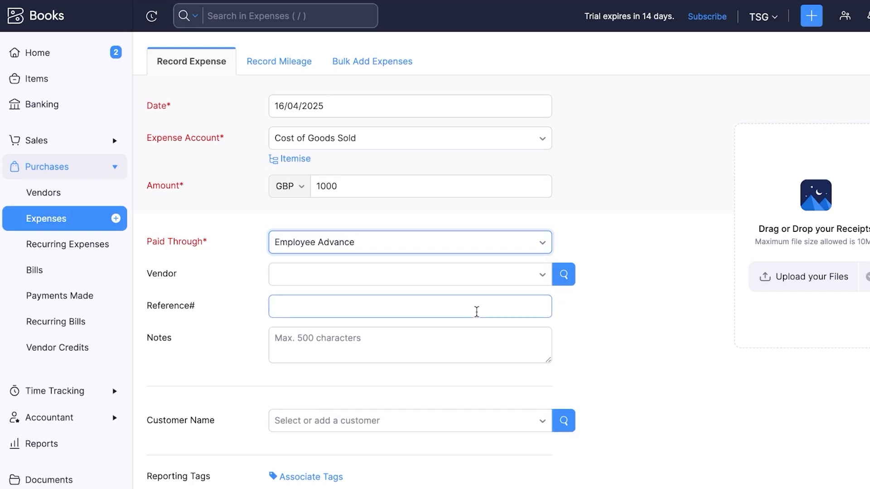
pyautogui.scroll(-1, 475, 310)
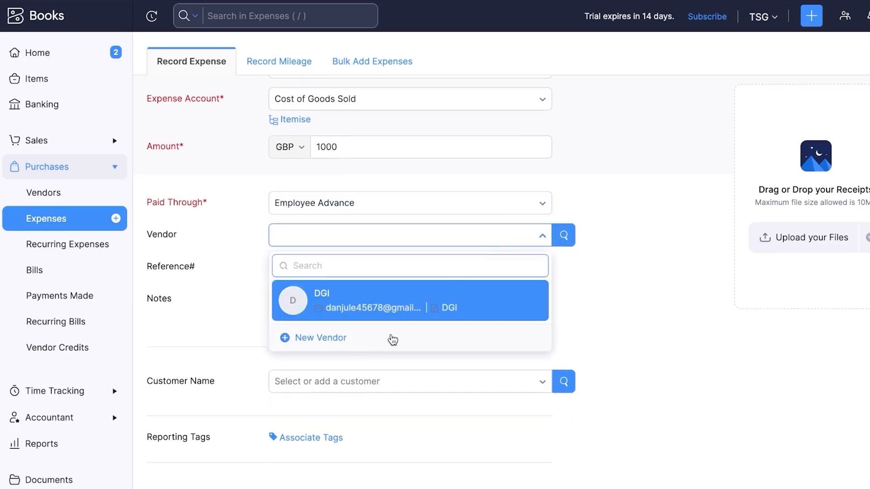
# Set DGI as the expense vendor with reference 890765 and note 'test.......'
pyautogui.click(397, 309)
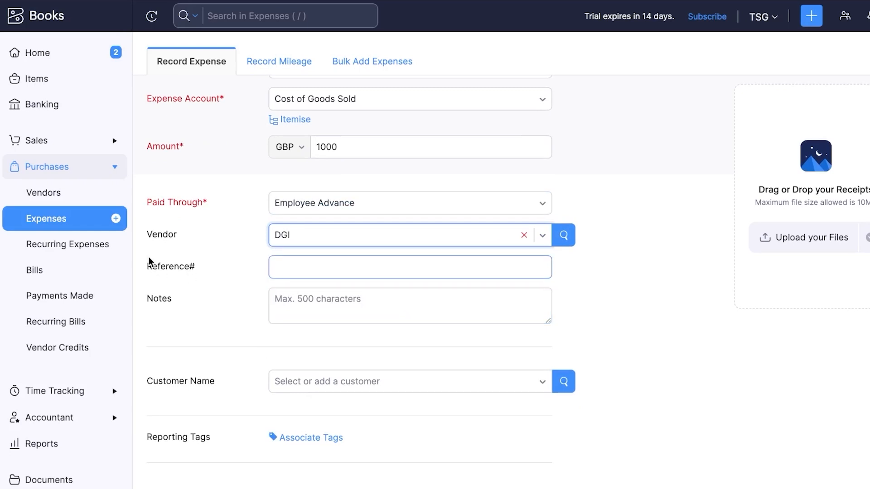
pyautogui.click(322, 268)
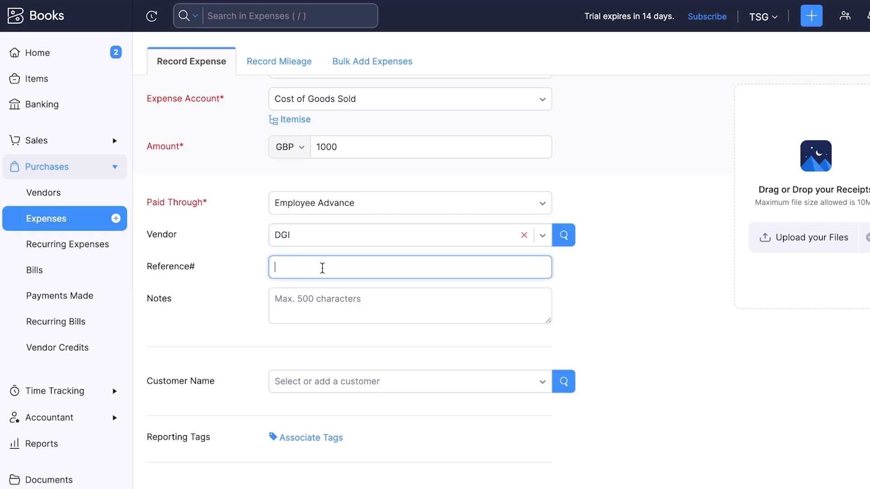
pyautogui.write('890765')
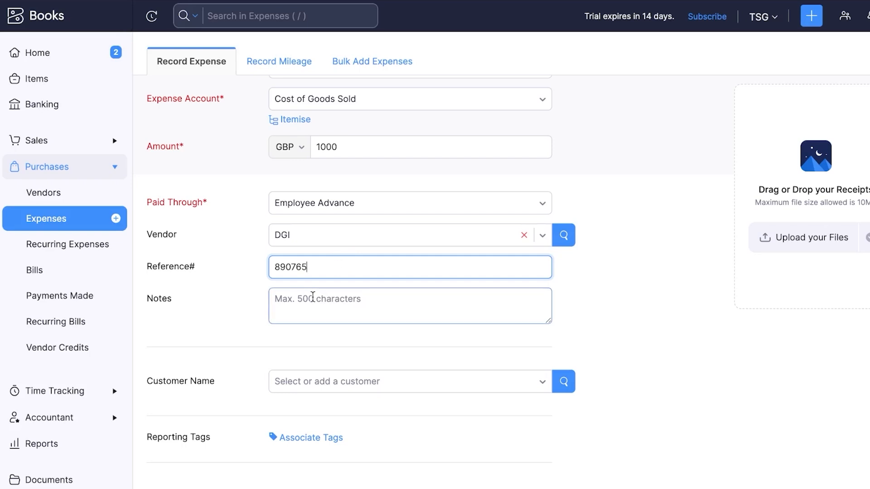
pyautogui.click(312, 297)
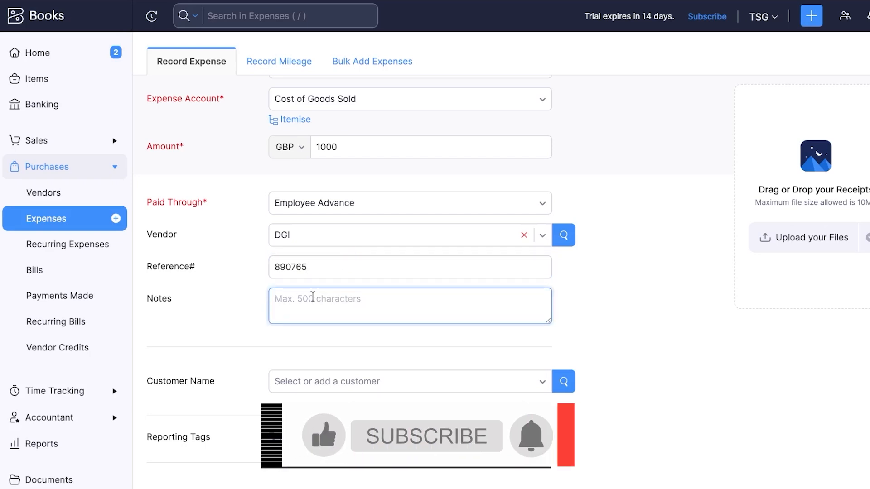
pyautogui.write('tes')
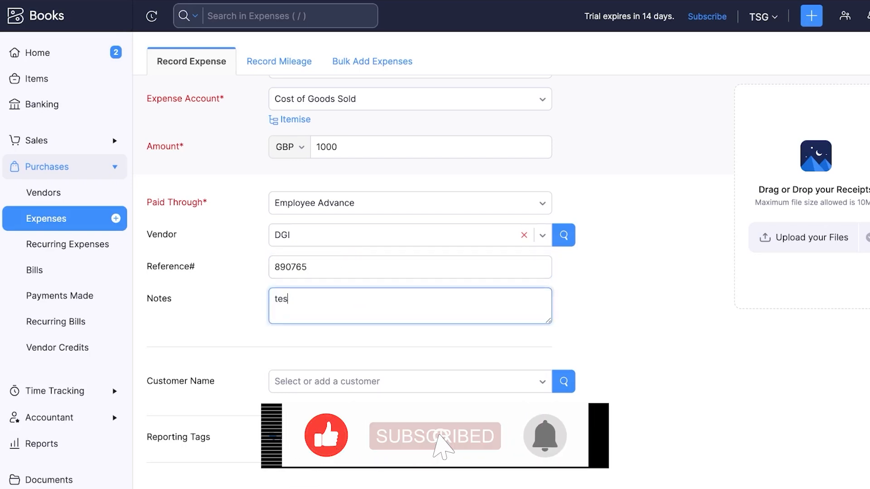
pyautogui.write('t.......')
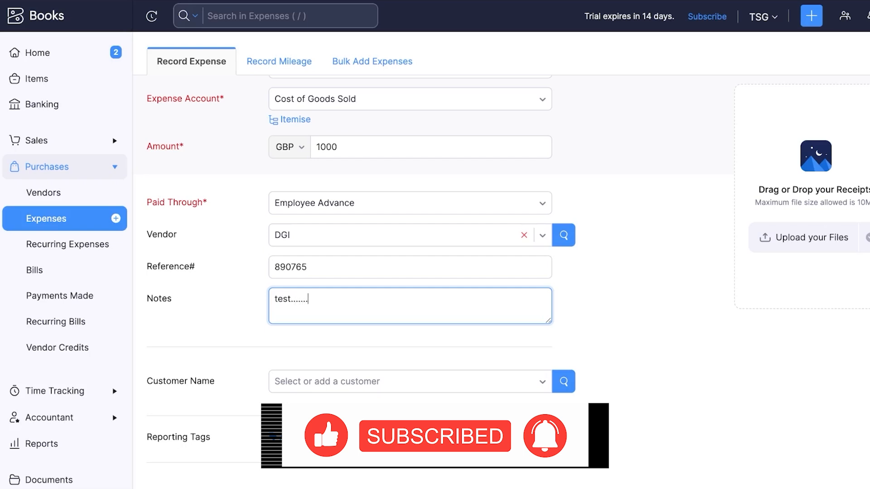
# Assign the existing customer to the expense, leaving the project empty
pyautogui.click(394, 384)
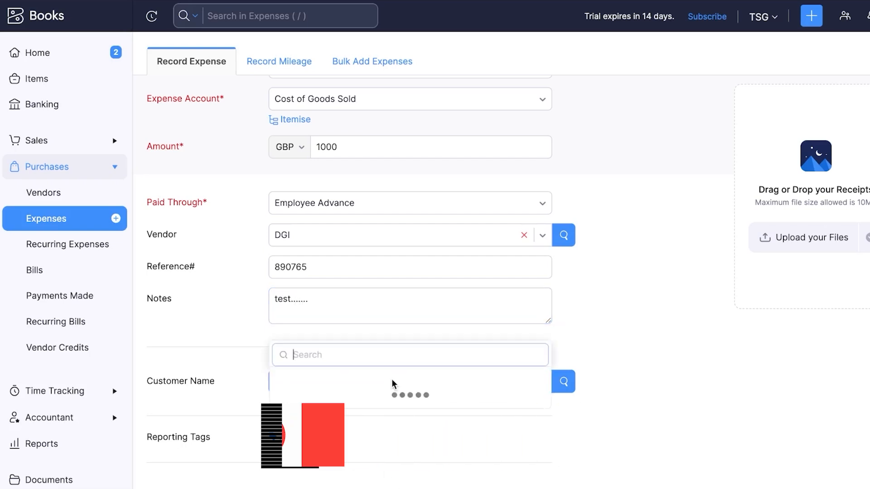
pyautogui.click(366, 329)
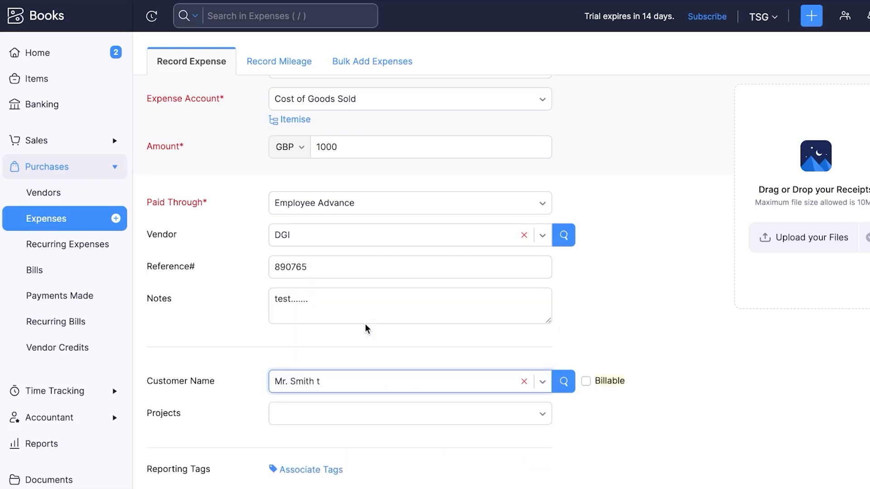
pyautogui.click(351, 418)
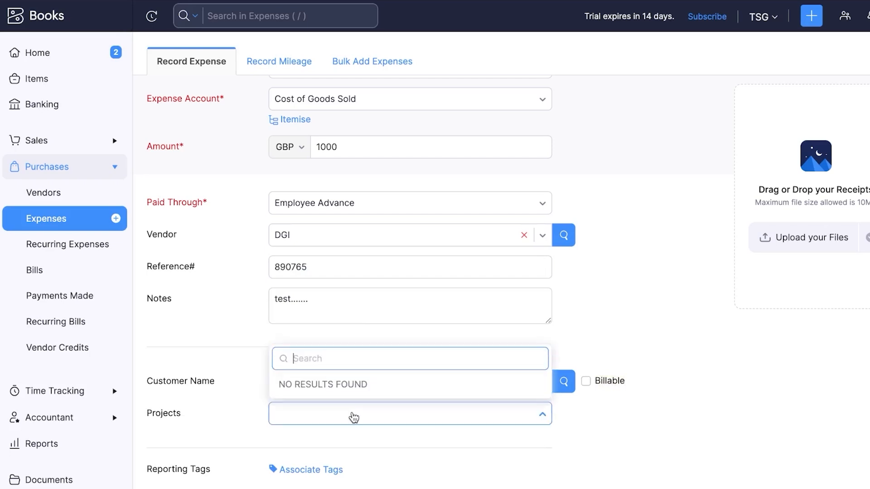
pyautogui.click(327, 435)
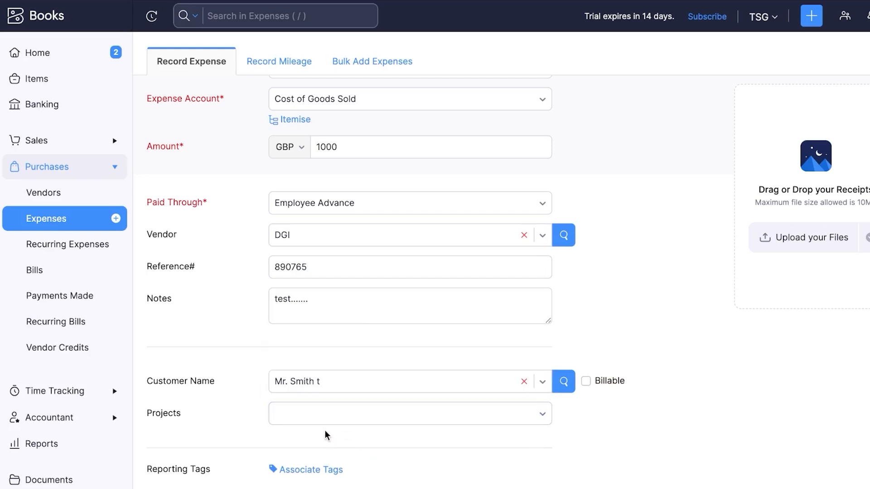
pyautogui.scroll(-1, 326, 434)
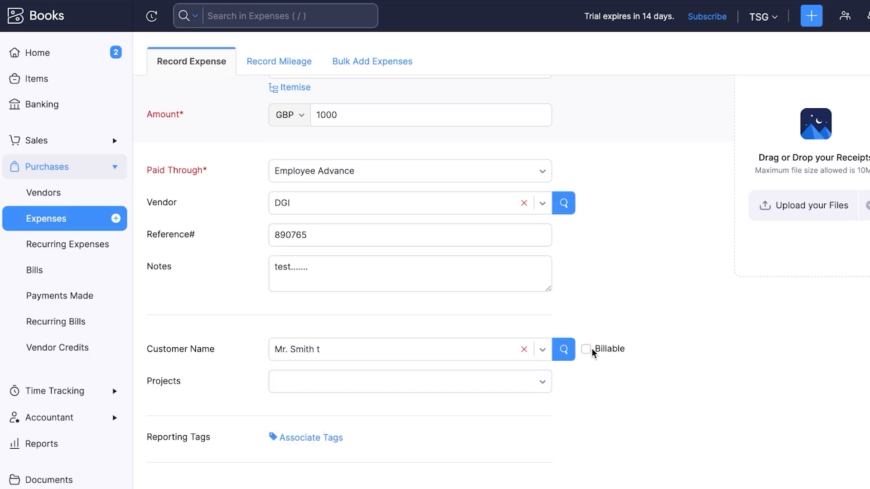
pyautogui.scroll(2, 592, 349)
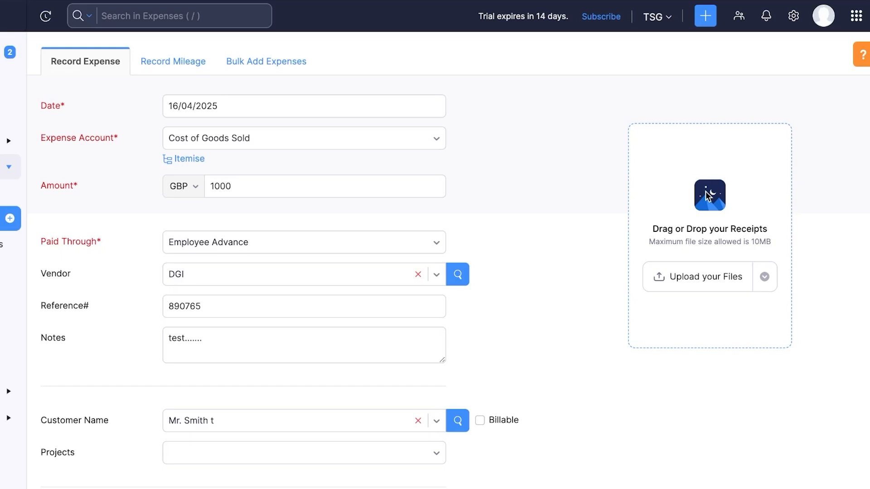
pyautogui.scroll(-2, 708, 196)
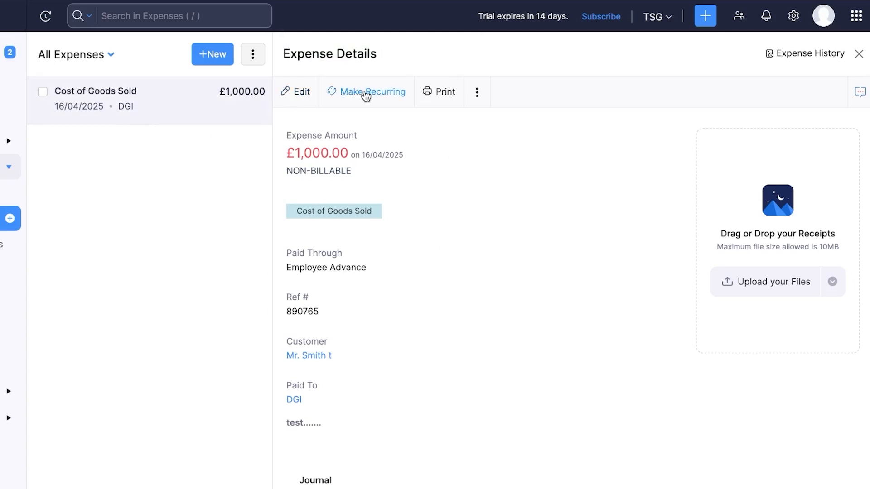
# Save a weekly recurring profile 'test' for the expense, starting 17/04/2025 and never expiring
pyautogui.click(365, 92)
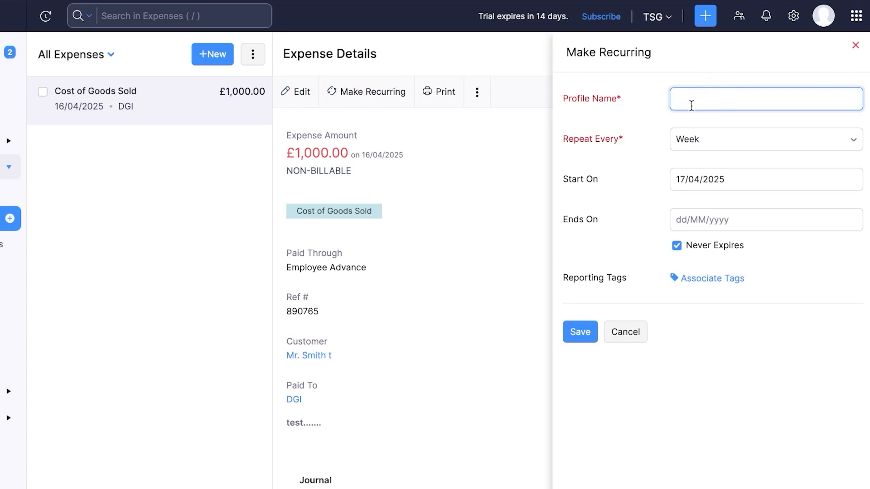
pyautogui.write('test')
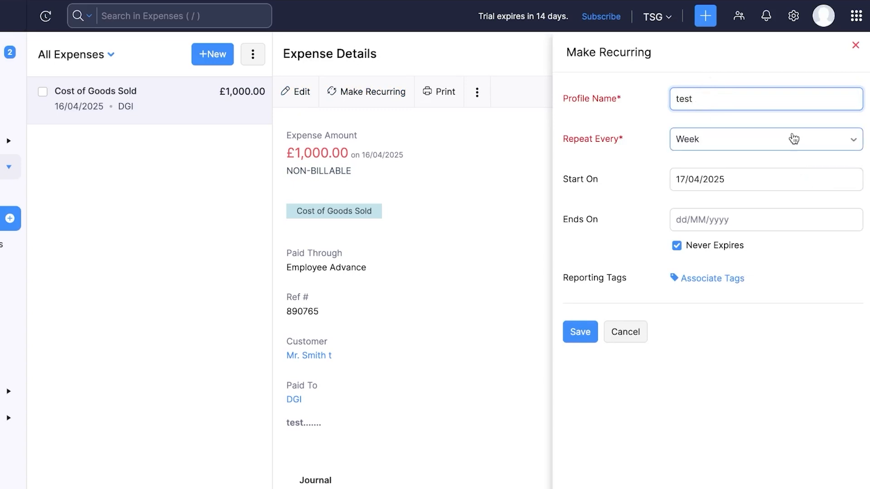
pyautogui.click(792, 139)
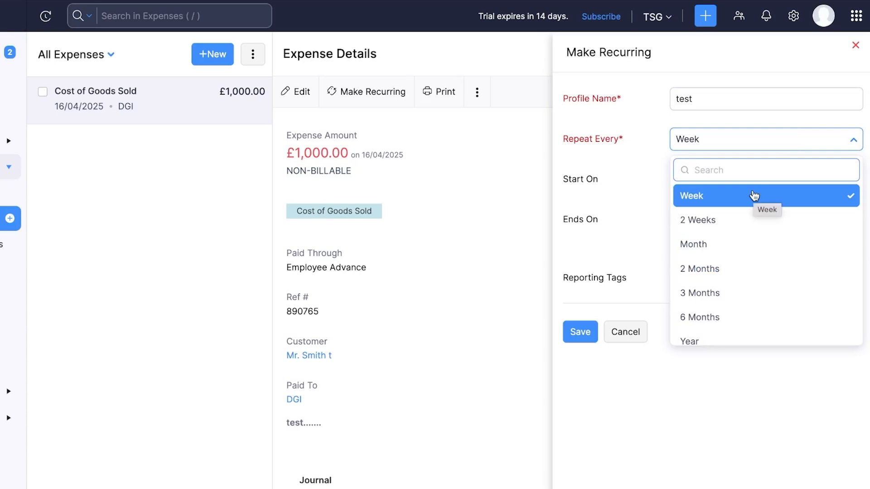
pyautogui.click(463, 290)
pyautogui.click(696, 221)
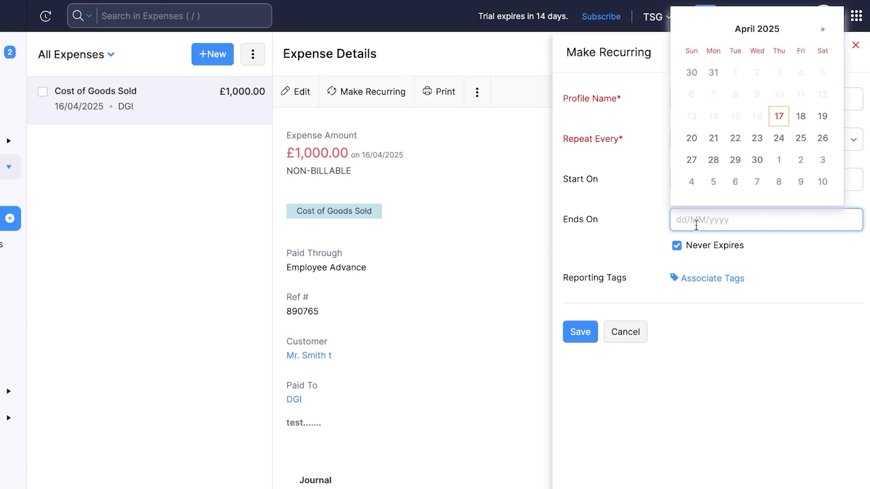
pyautogui.click(584, 335)
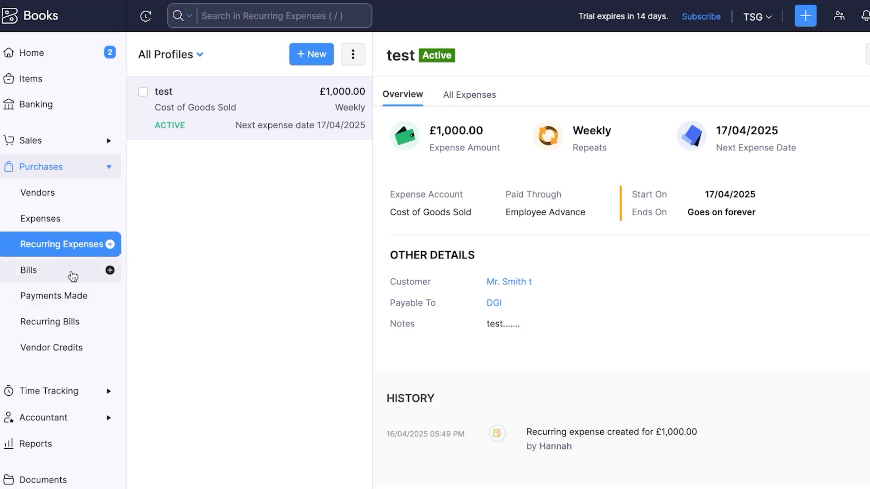
# Create a new bill from the Bills list with DGI as vendor
pyautogui.click(71, 275)
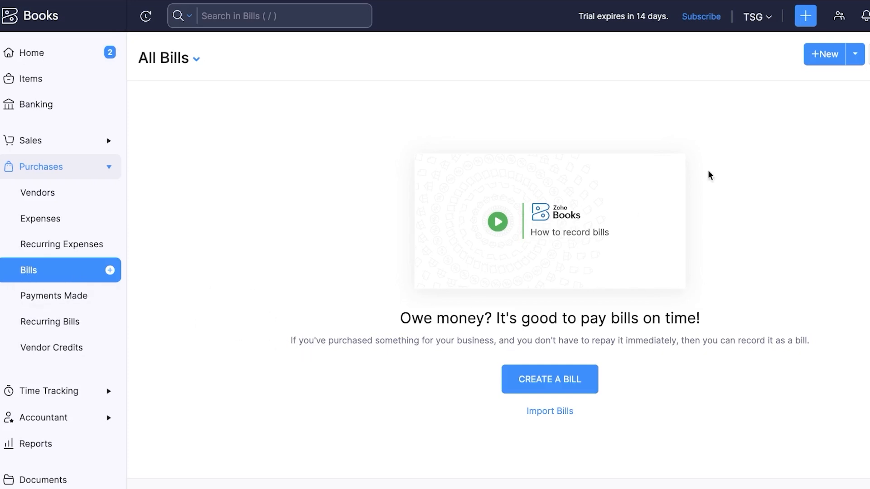
pyautogui.click(810, 22)
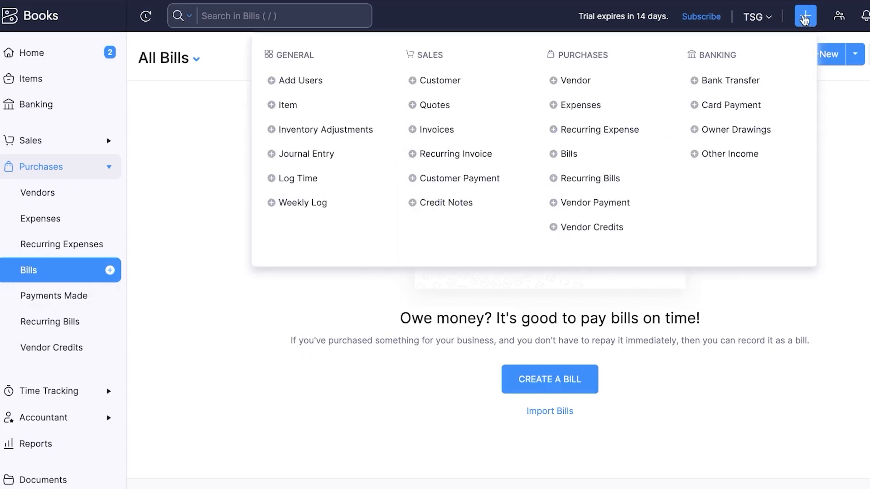
pyautogui.click(845, 253)
pyautogui.click(543, 390)
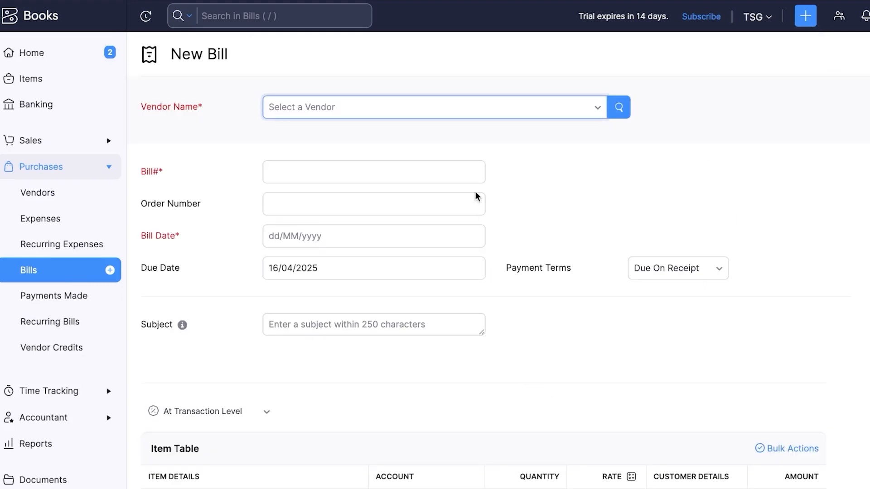
pyautogui.click(443, 107)
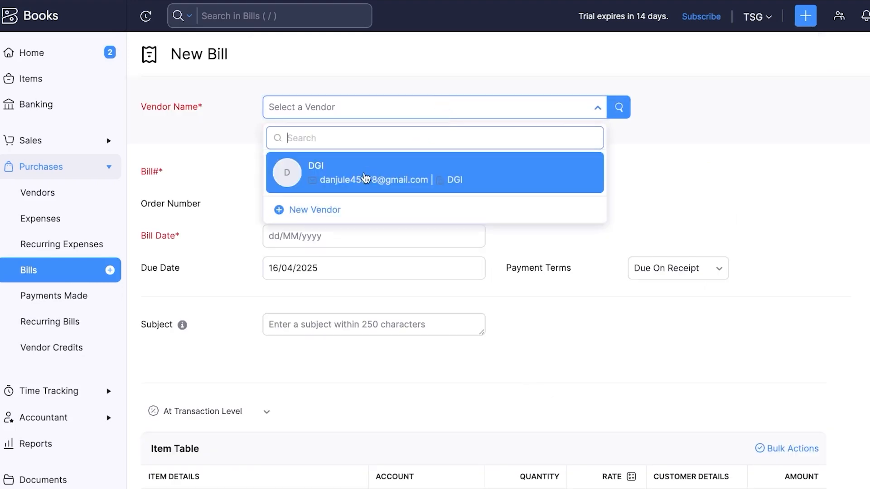
pyautogui.click(365, 177)
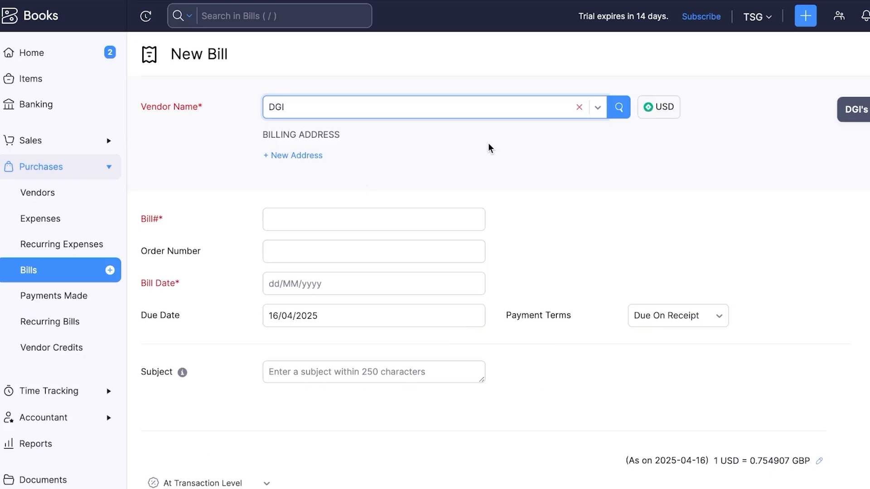
# Enter bill number 67895, order 789, bill date 16/04/2025 and due date 19/04/2025
pyautogui.click(337, 223)
pyautogui.write('67895')
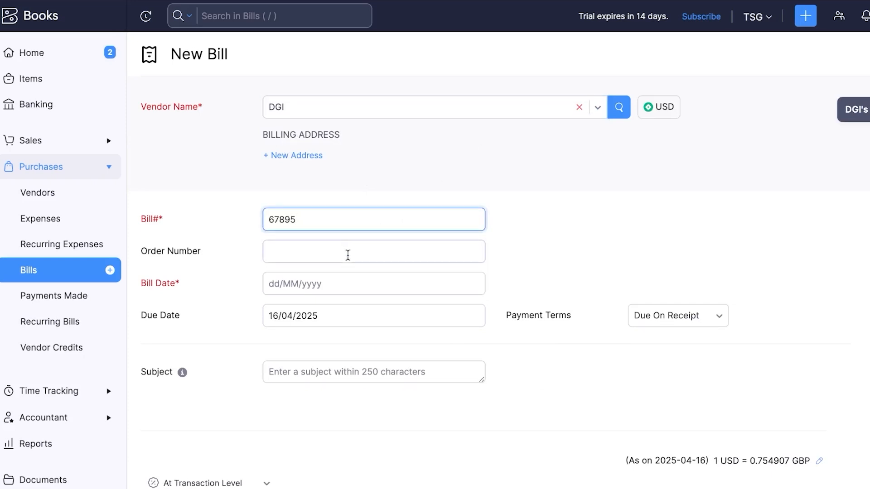
pyautogui.click(344, 254)
pyautogui.write('789')
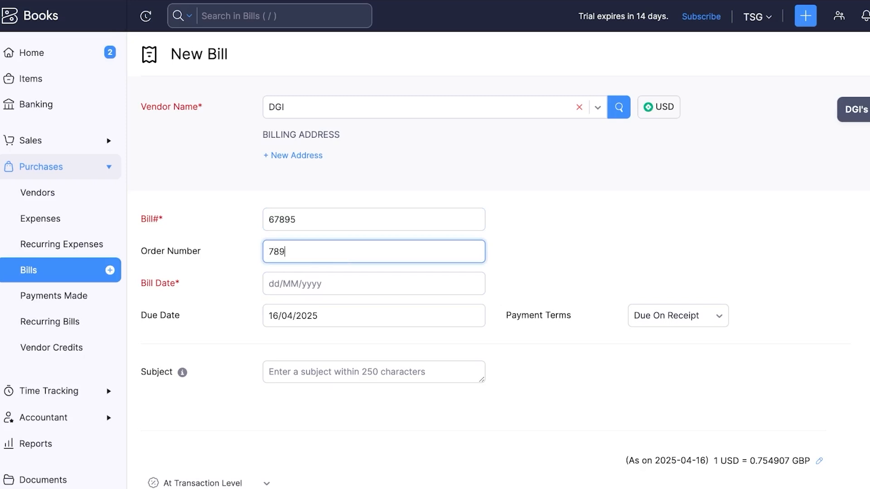
pyautogui.click(316, 282)
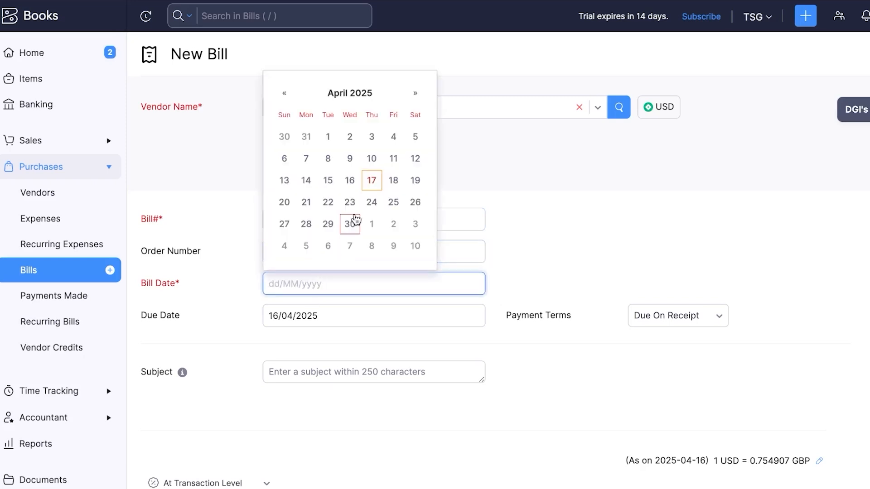
pyautogui.click(372, 180)
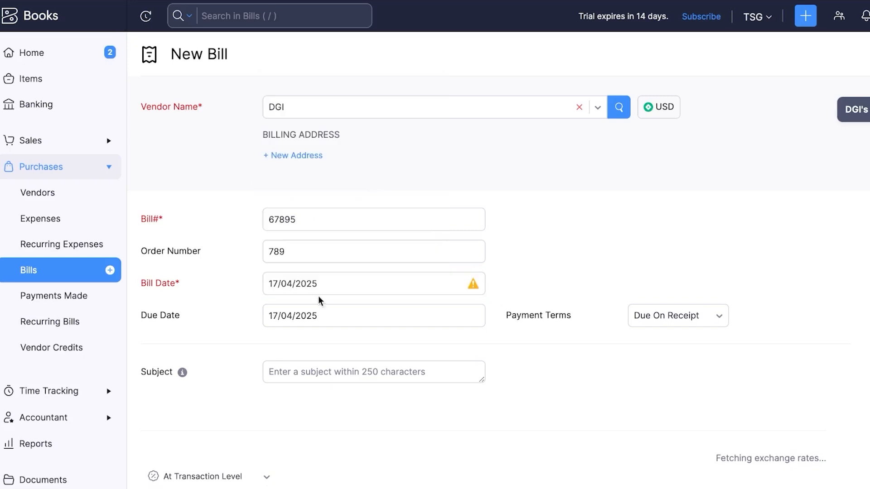
pyautogui.click(455, 315)
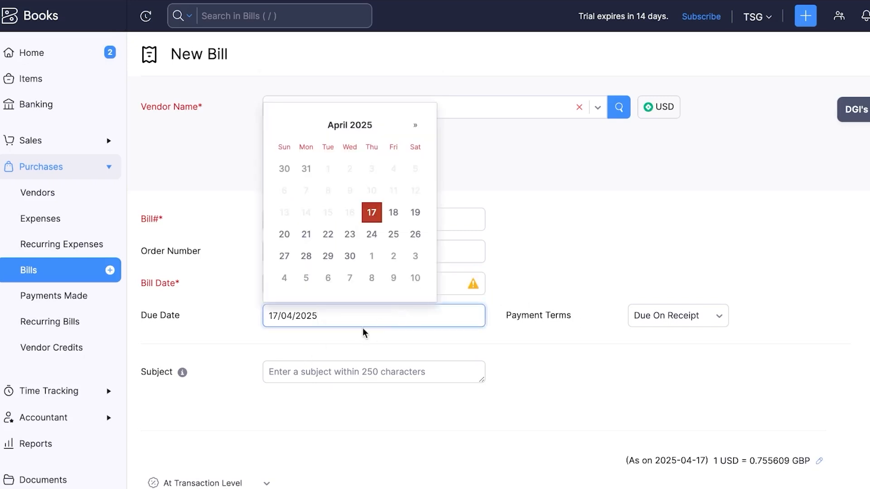
pyautogui.click(415, 212)
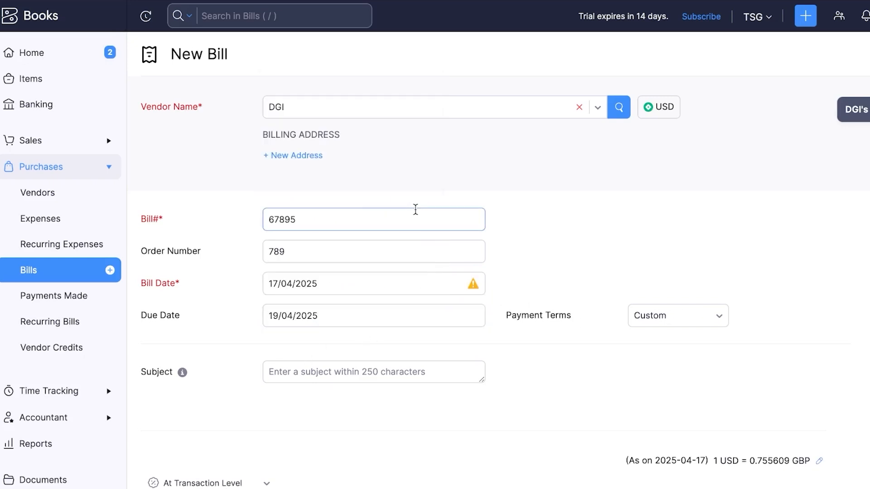
pyautogui.click(376, 283)
pyautogui.click(349, 179)
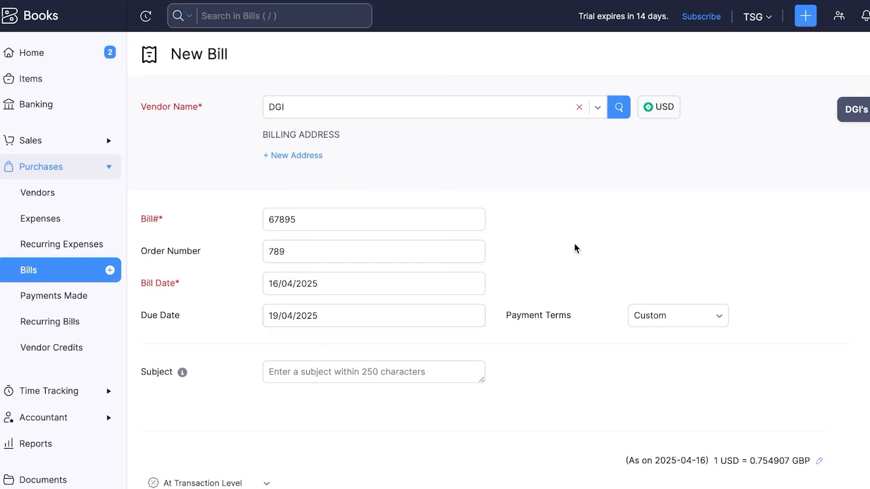
pyautogui.click(269, 290)
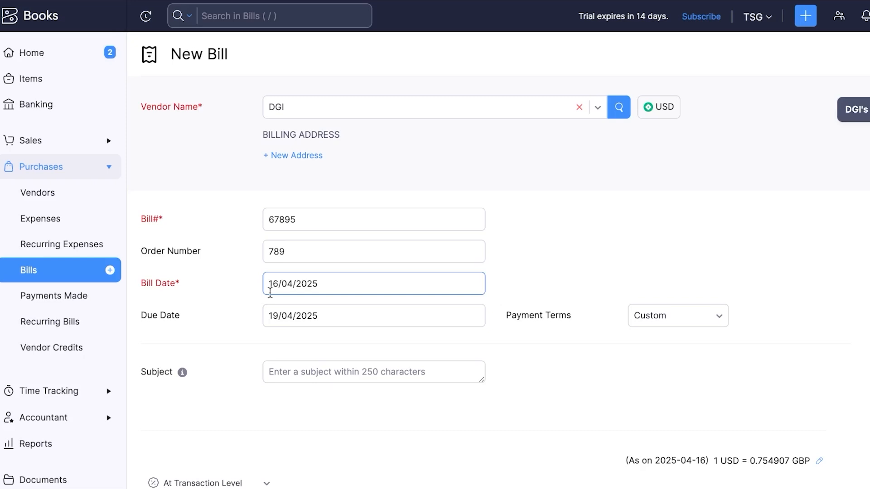
pyautogui.click(405, 300)
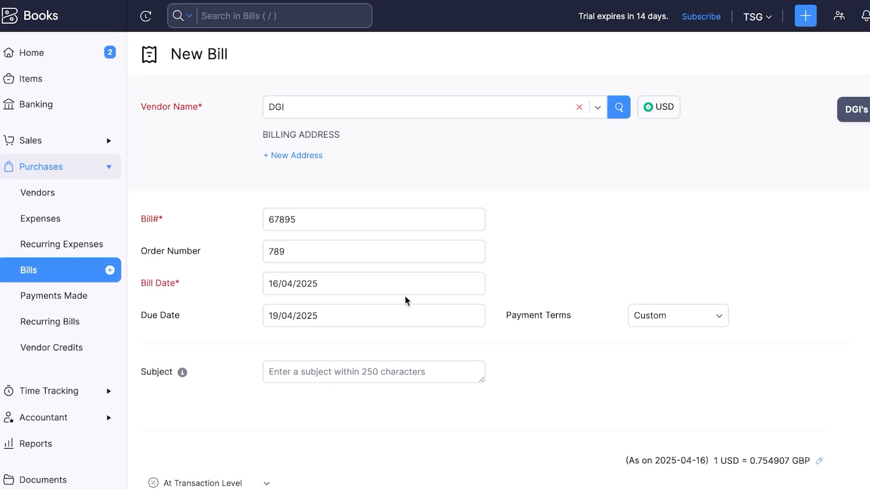
# Add subject 'test bill', keeping Custom payment terms and the 19/04/2025 due date
pyautogui.scroll(-3, 404, 300)
pyautogui.click(405, 256)
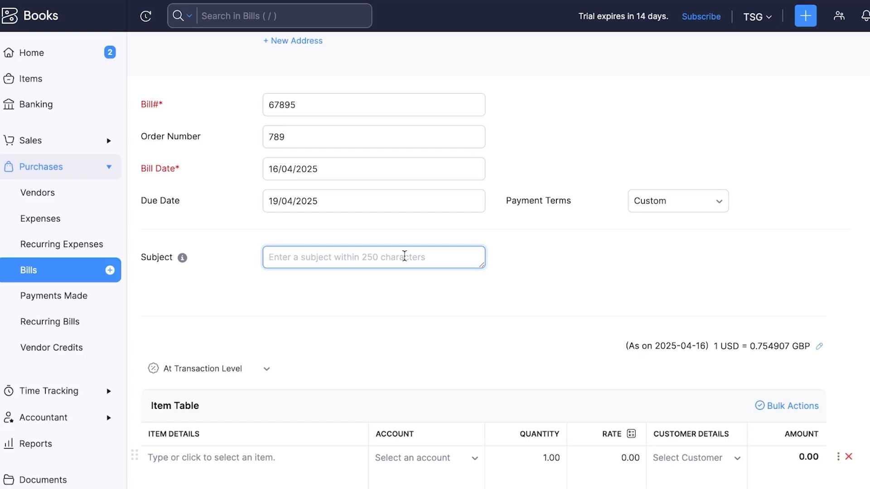
pyautogui.write('test bill')
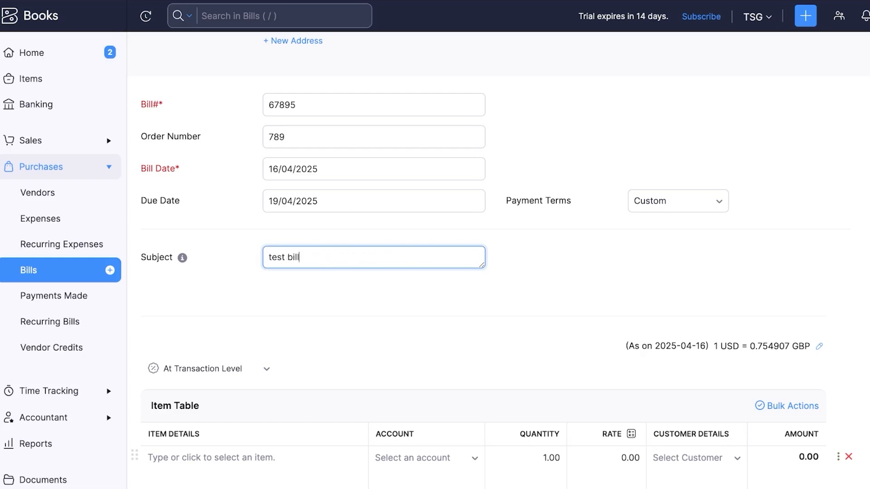
pyautogui.click(687, 200)
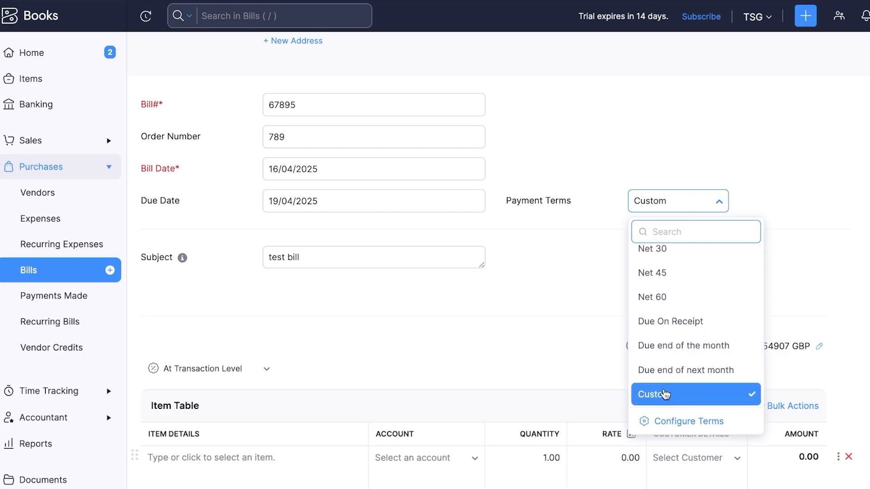
pyautogui.click(654, 395)
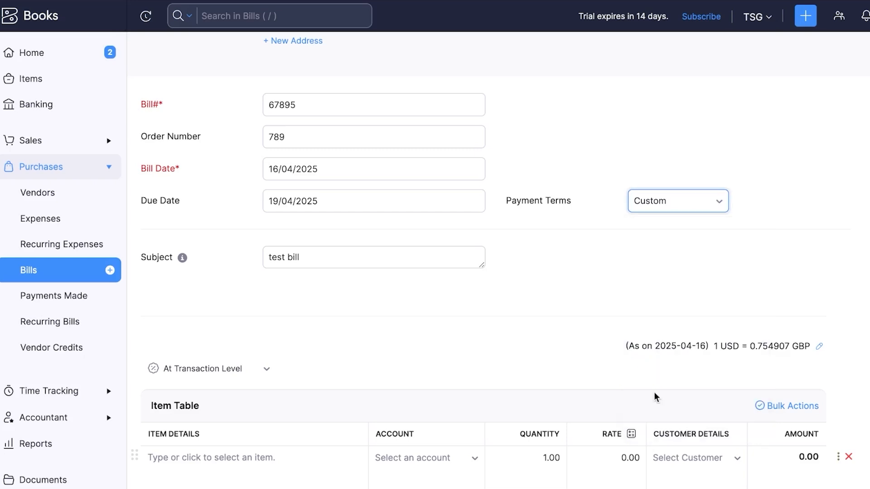
pyautogui.click(280, 201)
pyautogui.click(424, 183)
pyautogui.scroll(-5, 426, 187)
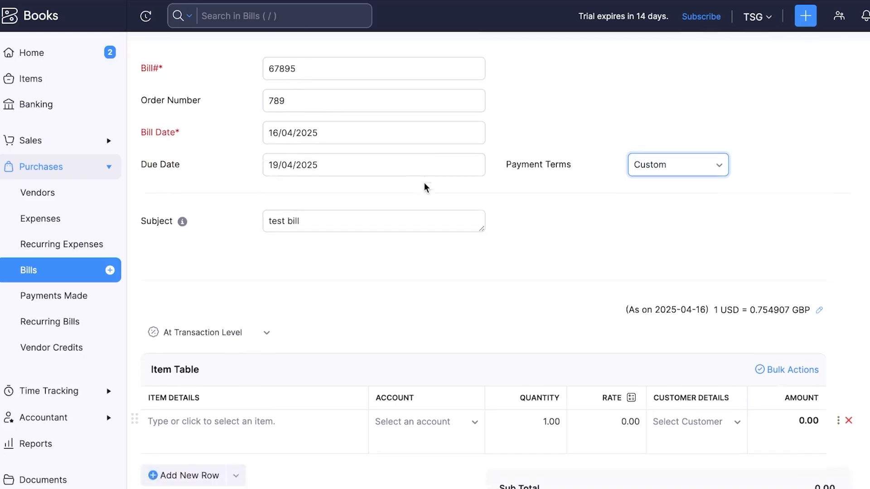
# Add line items test 1 with quantity 2 and test 2 with quantity 4
pyautogui.scroll(-1, 425, 186)
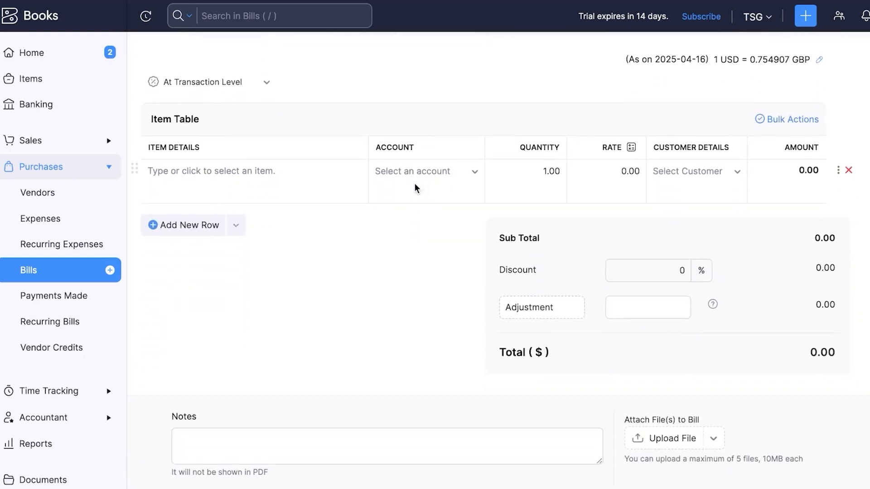
pyautogui.click(268, 180)
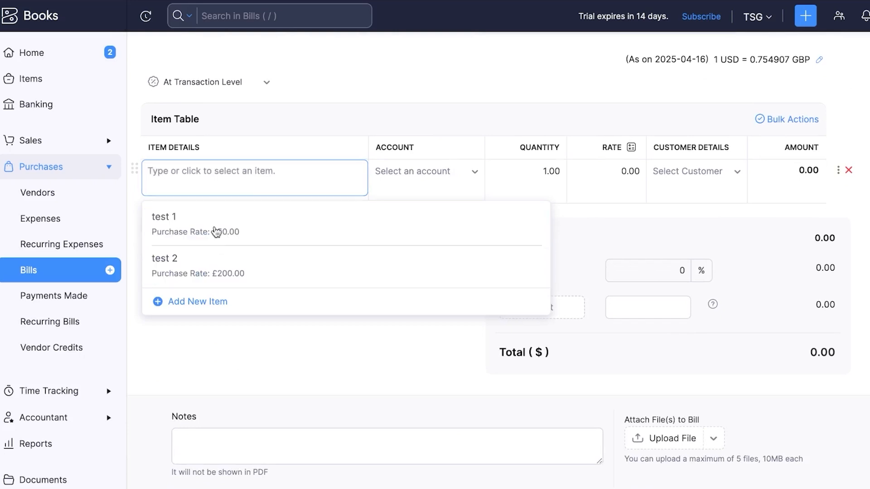
pyautogui.click(215, 229)
pyautogui.click(211, 256)
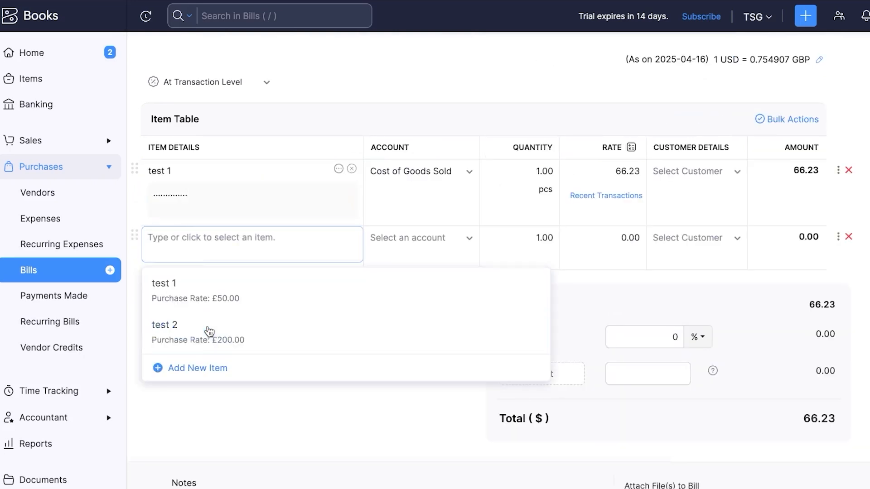
pyautogui.click(210, 331)
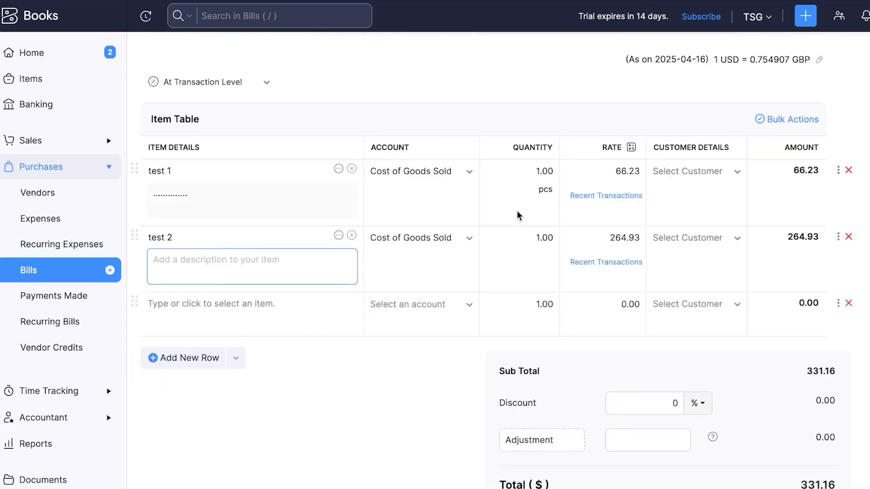
pyautogui.click(542, 171)
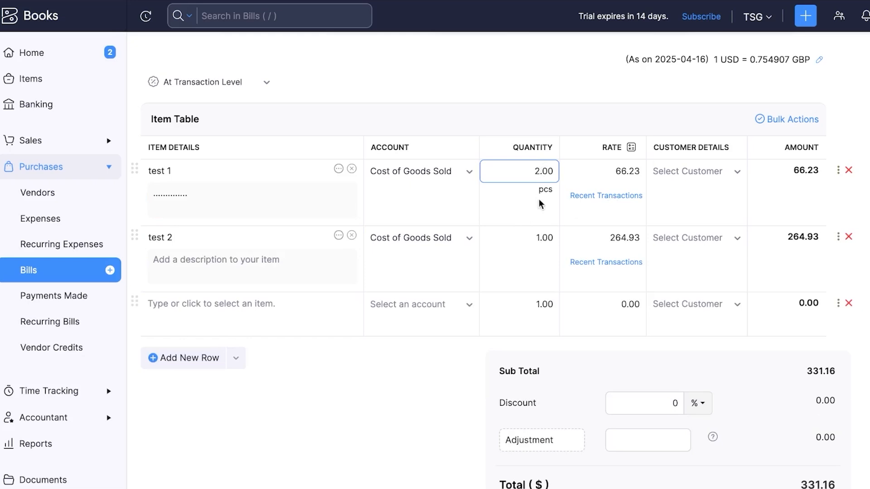
pyautogui.click(539, 237)
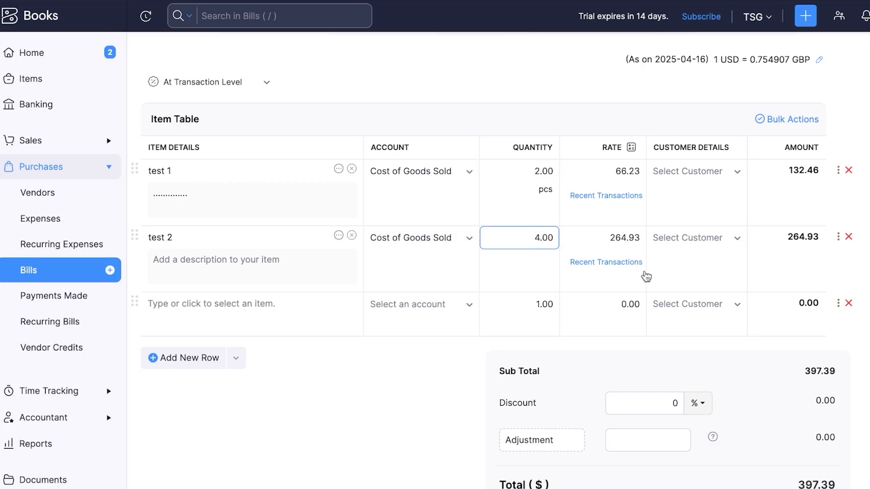
pyautogui.click(865, 268)
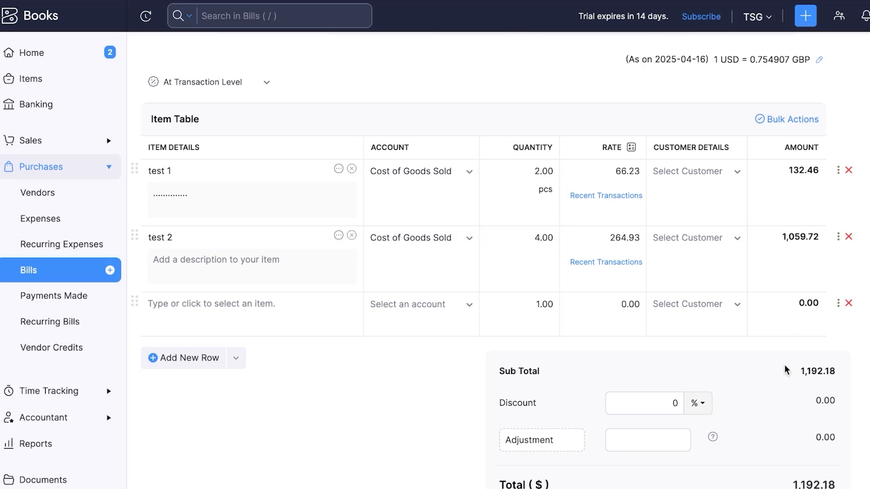
# Write the note 'Thankyou' on the bill
pyautogui.scroll(-5, 823, 435)
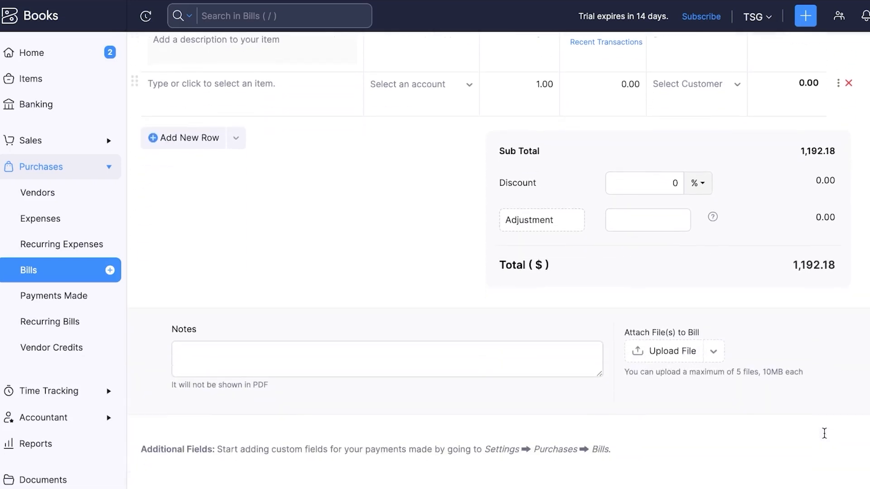
pyautogui.click(312, 356)
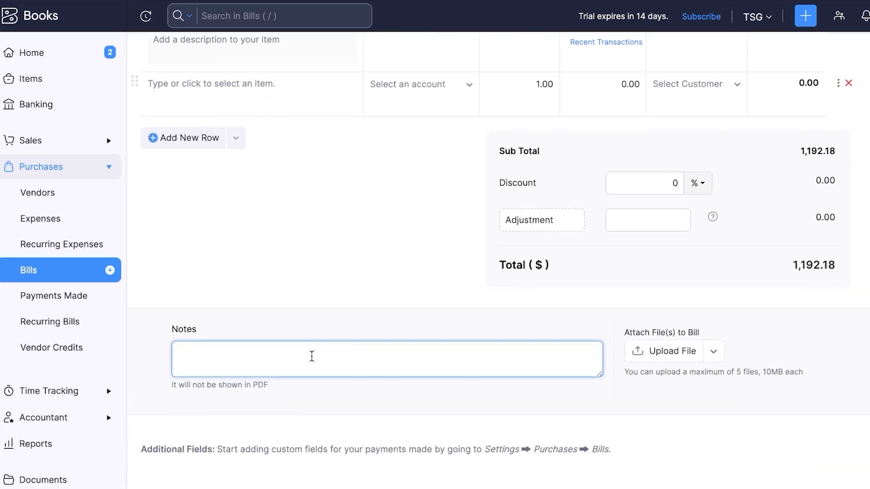
pyautogui.write('Thankyou')
# Save bill 67895 as a $1,192.18 draft and scroll through its preview
pyautogui.press('Tab')
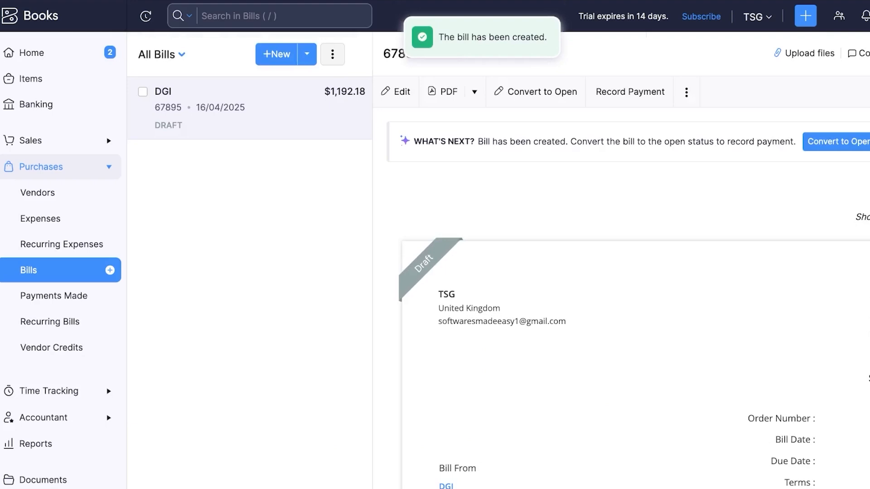
pyautogui.scroll(-7, 537, 402)
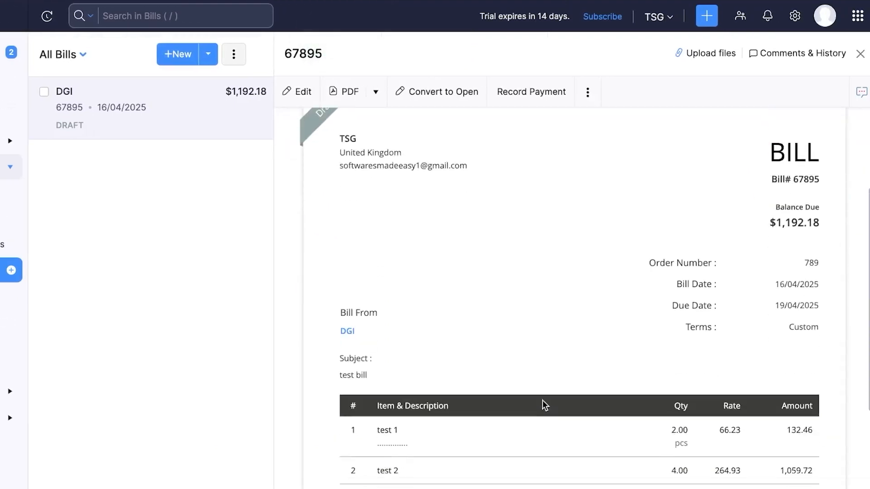
pyautogui.scroll(5, 542, 382)
pyautogui.scroll(-7, 542, 383)
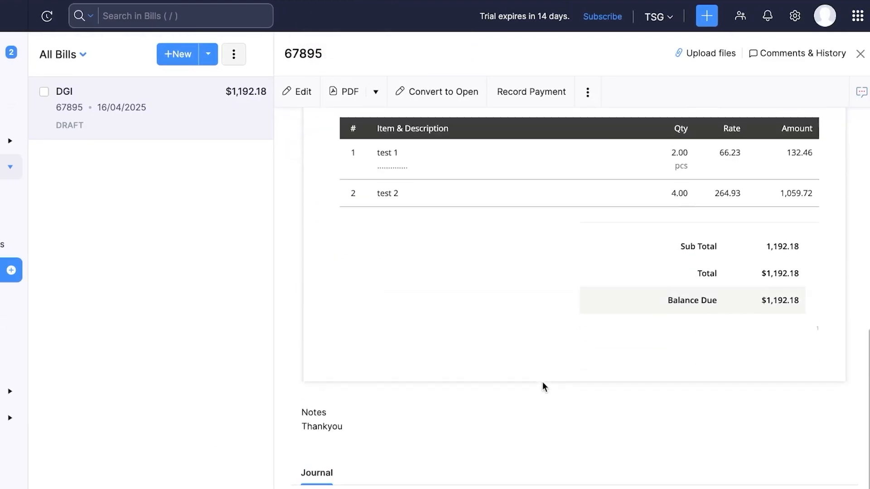
pyautogui.scroll(10, 542, 382)
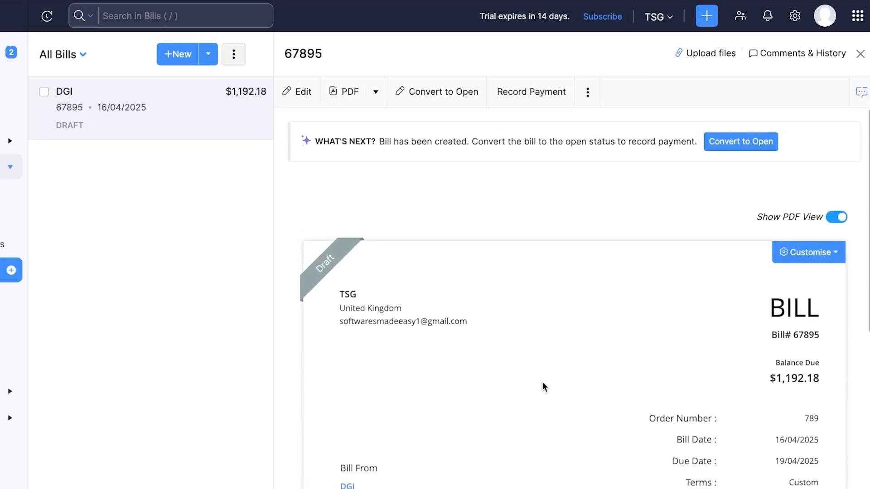
pyautogui.scroll(-2, 542, 382)
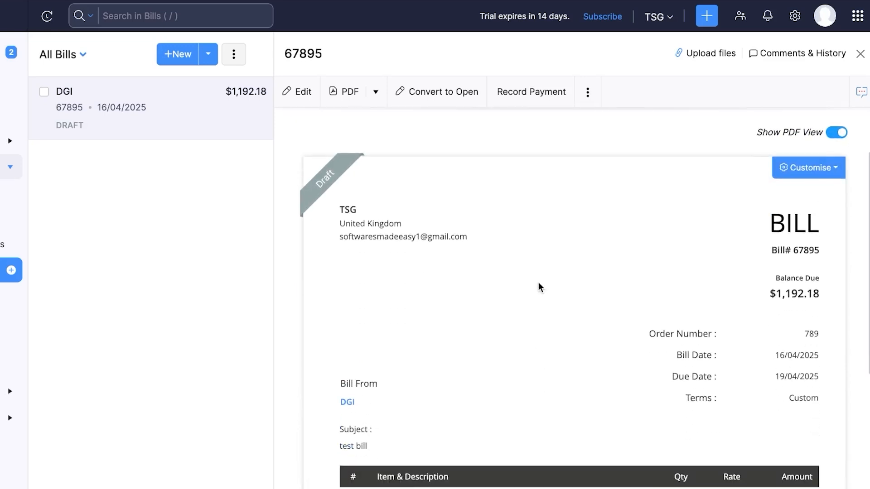
# Look at the bill's More actions and PDF/print options, then close them
pyautogui.click(587, 93)
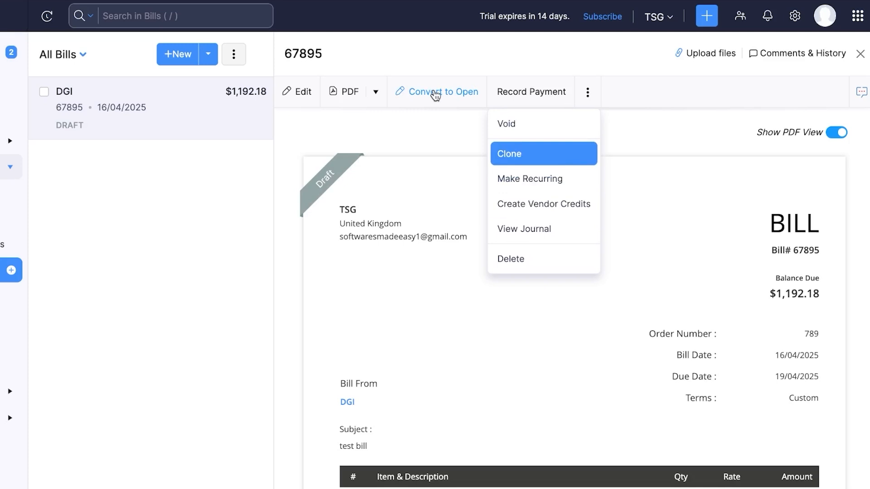
pyautogui.click(376, 95)
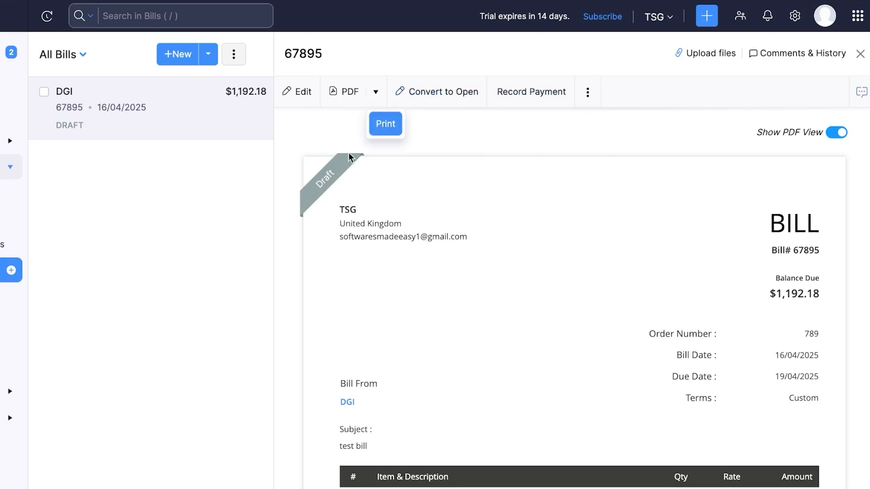
pyautogui.click(321, 132)
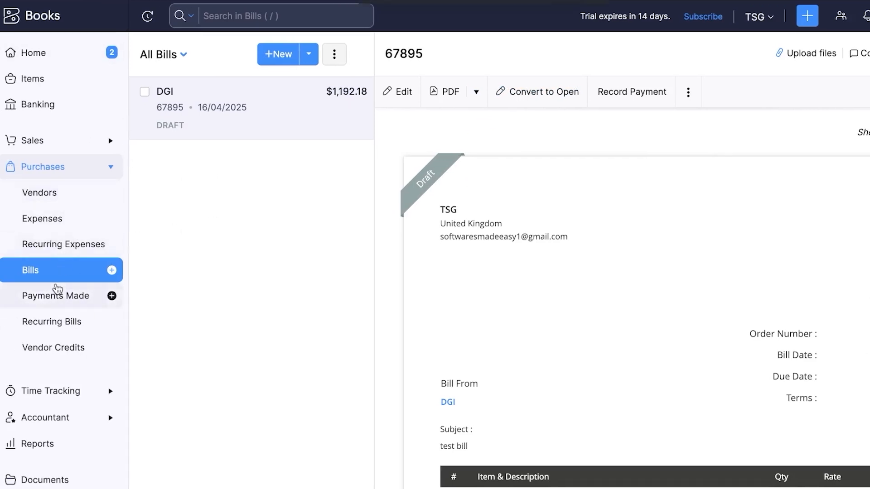
# Browse Payments Made and Recurring Bills, then create a new vendor credit
pyautogui.click(83, 302)
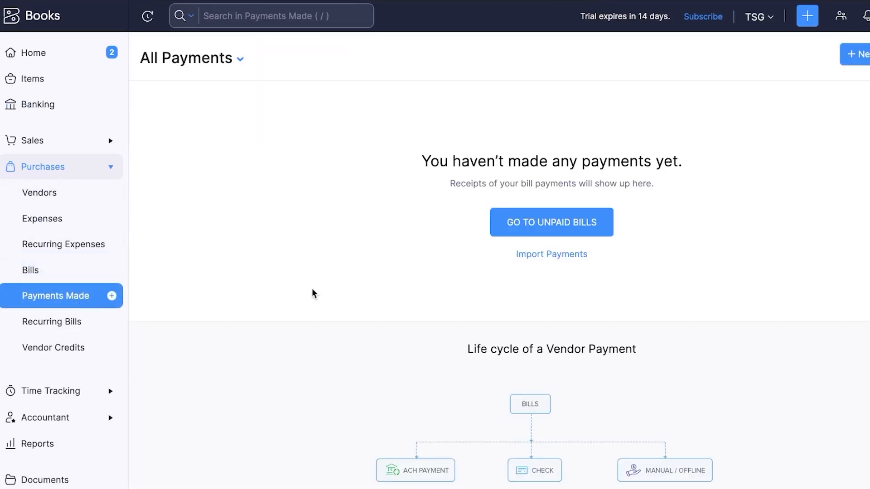
pyautogui.click(58, 334)
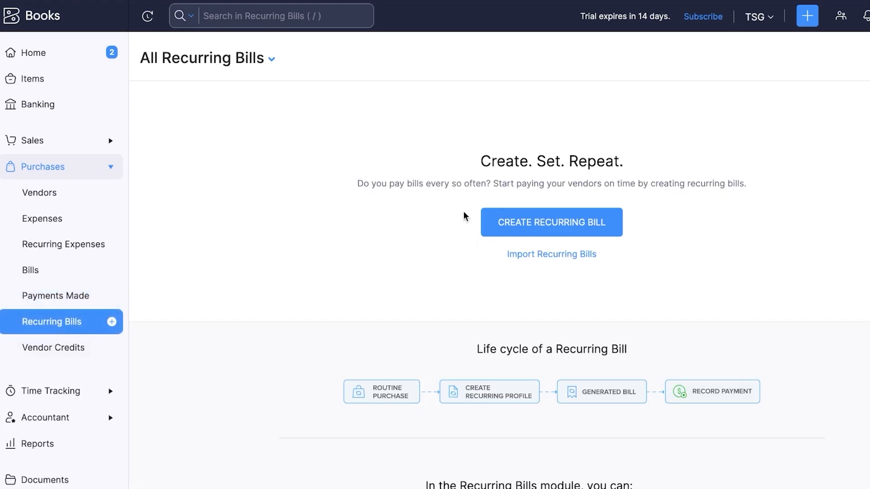
pyautogui.click(85, 352)
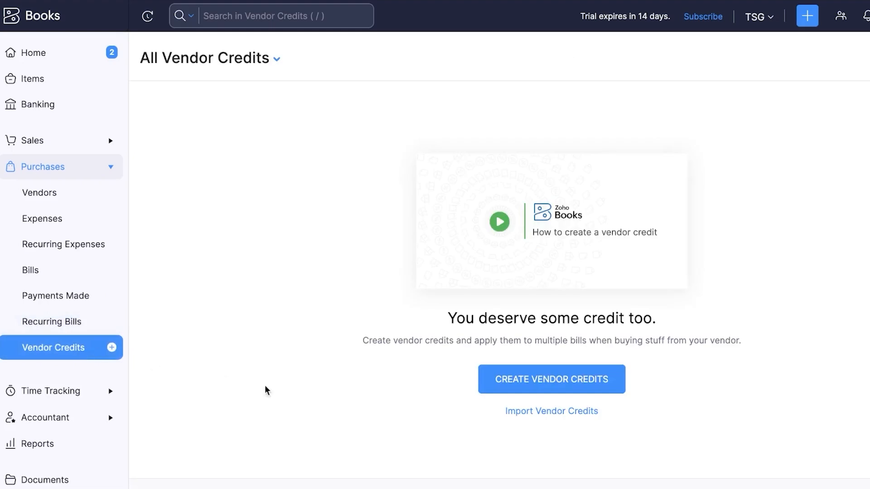
pyautogui.click(584, 381)
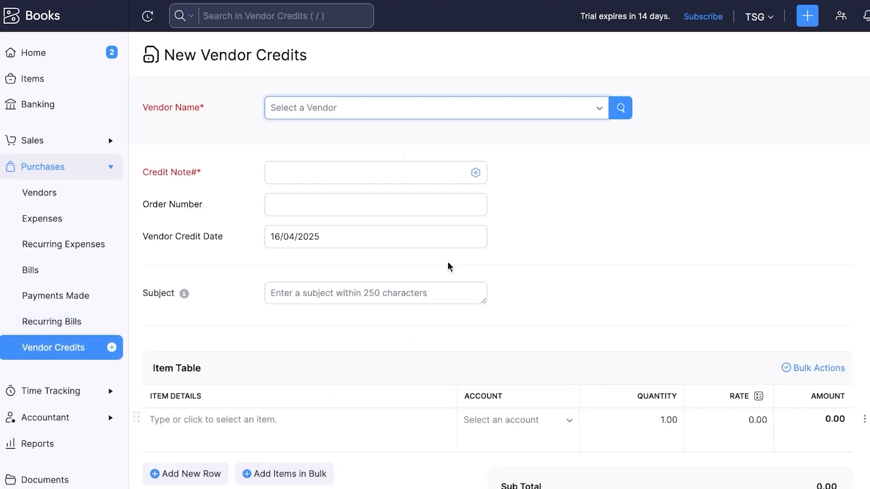
# Choose vendor DGI with credit note 678, order 789654 and subject 'test'
pyautogui.click(395, 107)
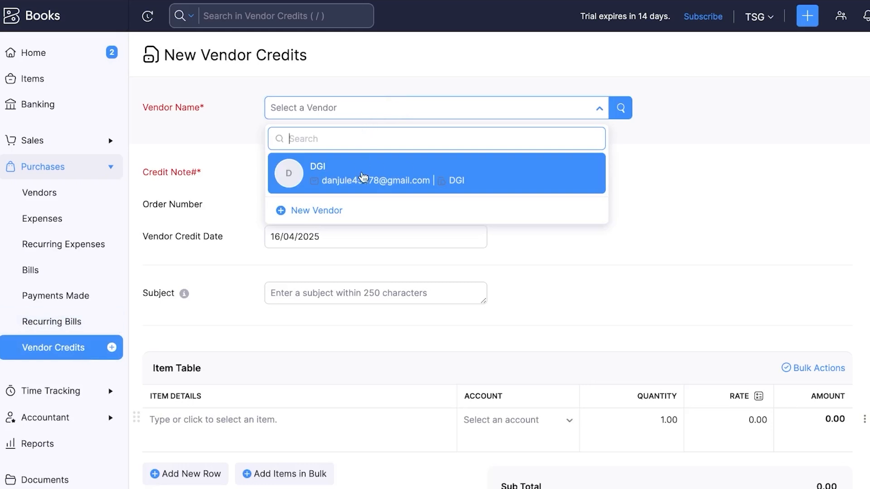
pyautogui.click(360, 178)
pyautogui.scroll(-2, 344, 162)
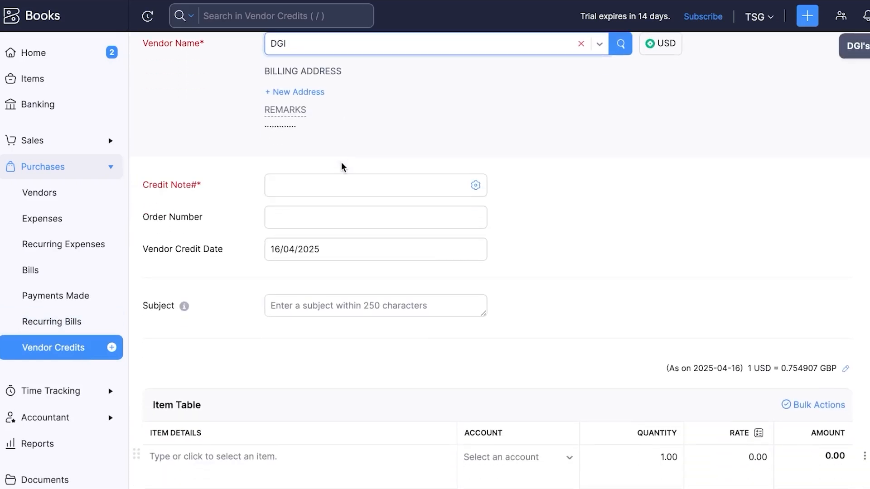
pyautogui.click(332, 182)
pyautogui.write('678')
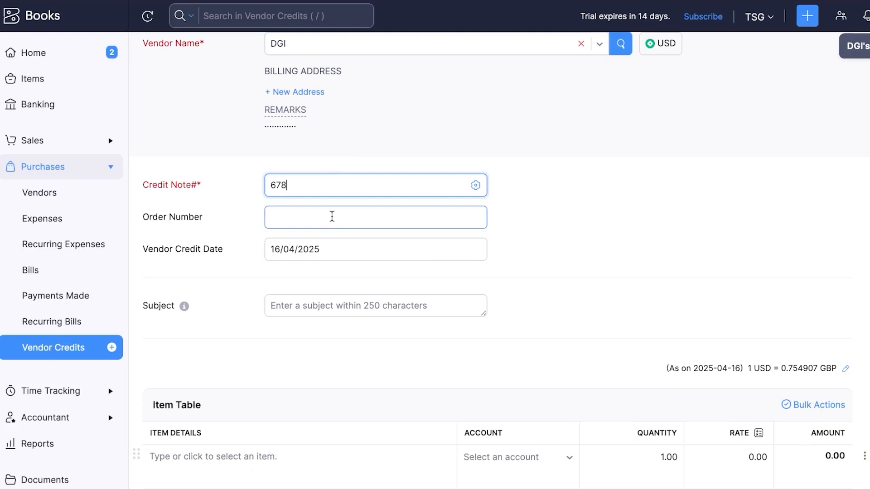
pyautogui.click(332, 217)
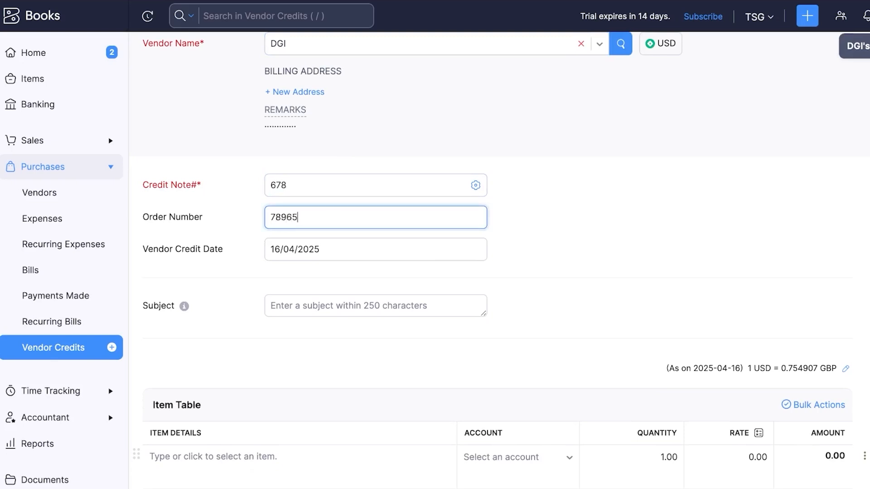
pyautogui.click(319, 307)
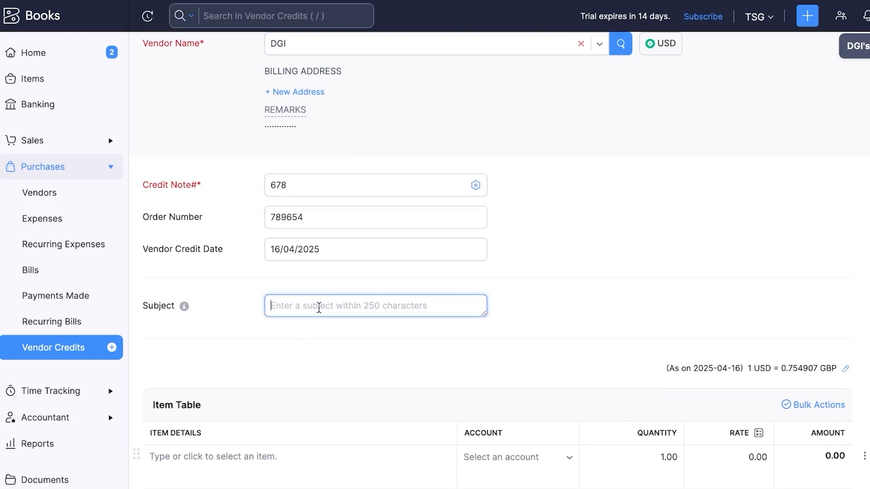
pyautogui.write('test')
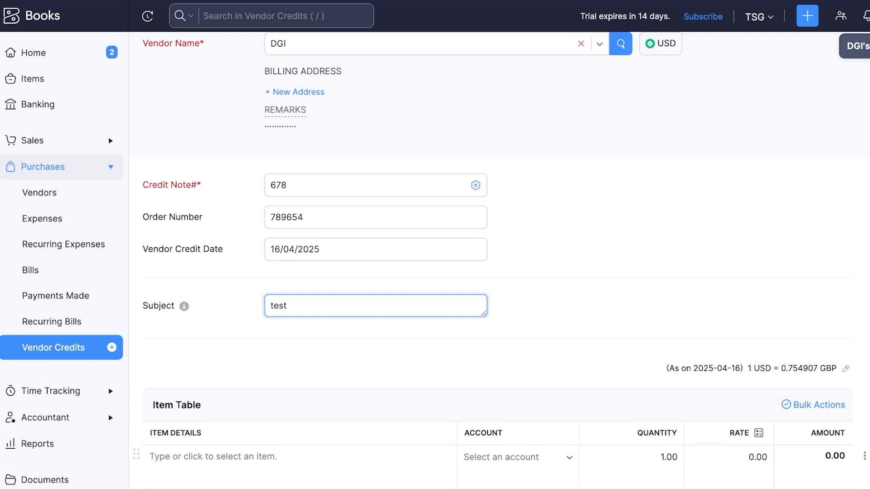
# Add item test 1 (66.23) as the credit's first line
pyautogui.scroll(-3, 249, 404)
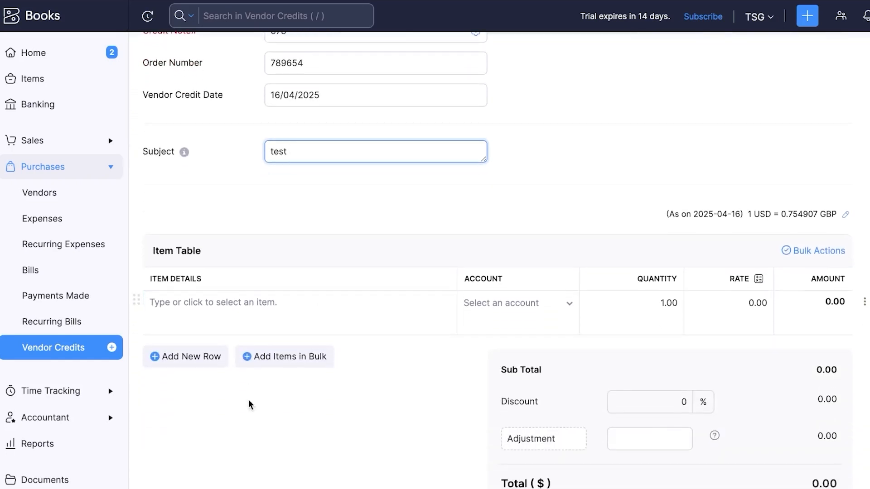
pyautogui.click(265, 314)
pyautogui.click(217, 361)
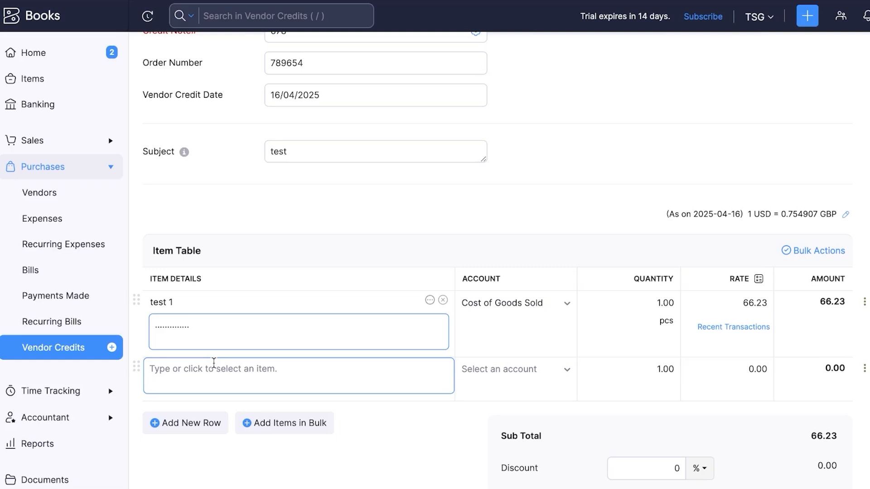
# Add item test 2 (264.93) as the second line, bringing the sub total to 331.16
pyautogui.scroll(-2, 214, 363)
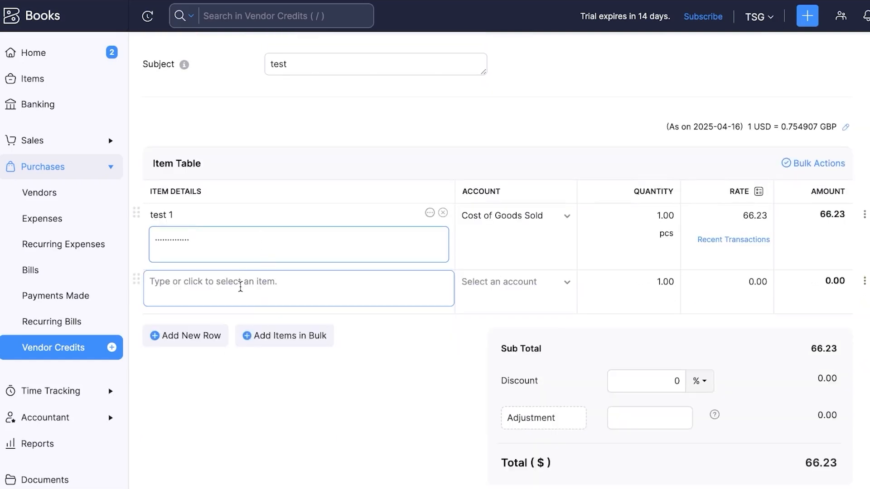
pyautogui.click(240, 288)
pyautogui.click(233, 380)
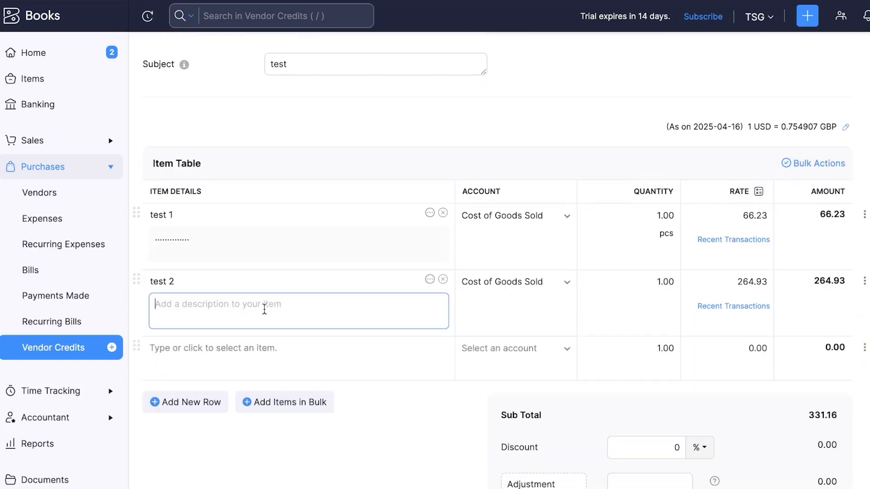
# Move into the vendor credit's notes field and begin attaching a file
pyautogui.scroll(-4, 679, 295)
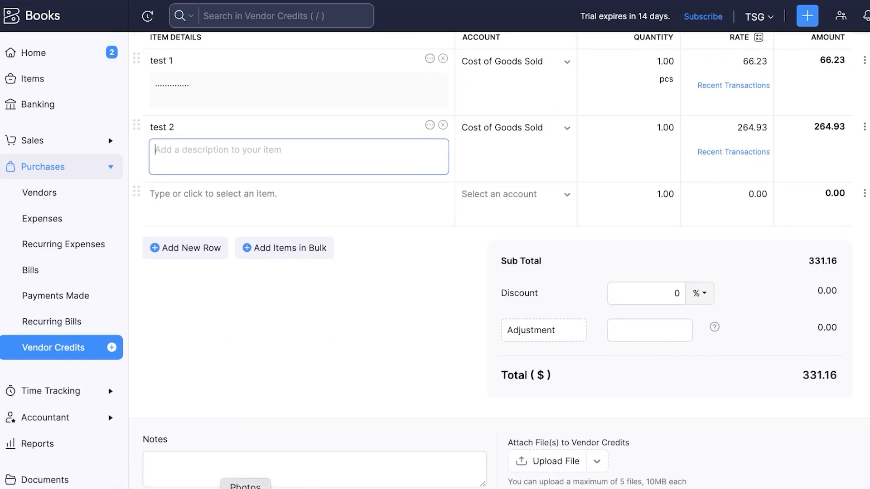
pyautogui.click(188, 460)
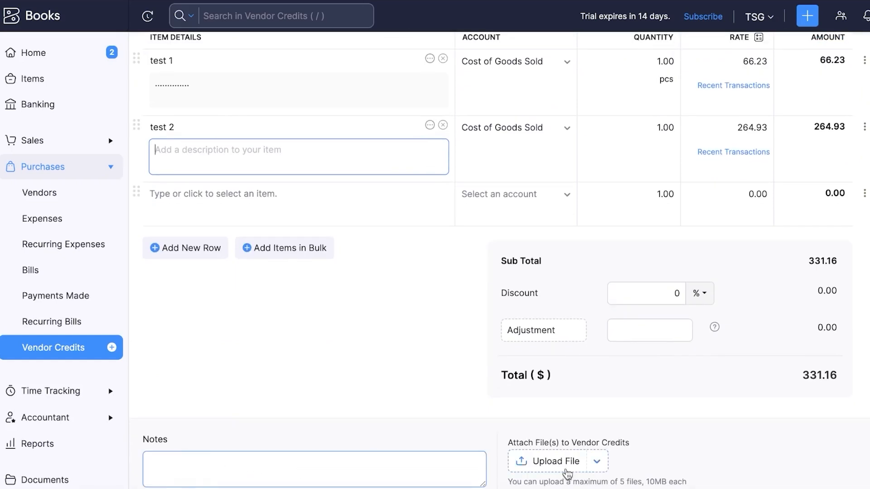
pyautogui.click(566, 470)
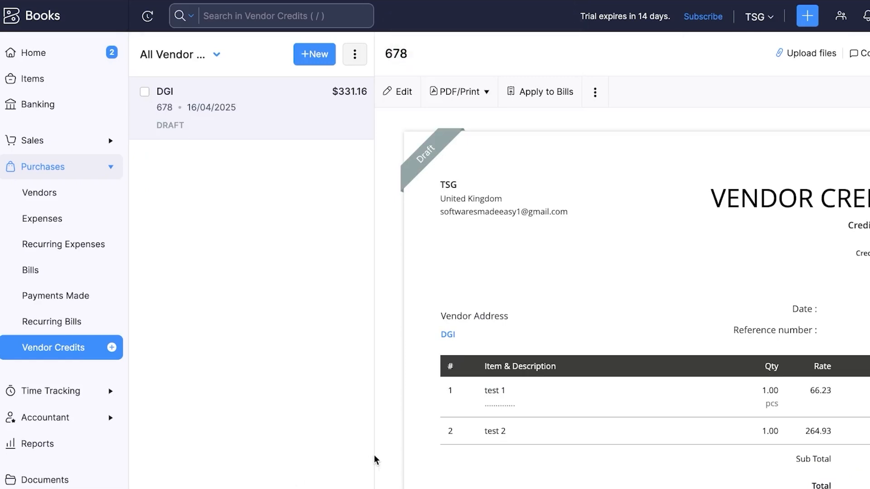
# Collapse Purchases in the sidebar and go to Projects under Time Tracking
pyautogui.scroll(-2, 600, 203)
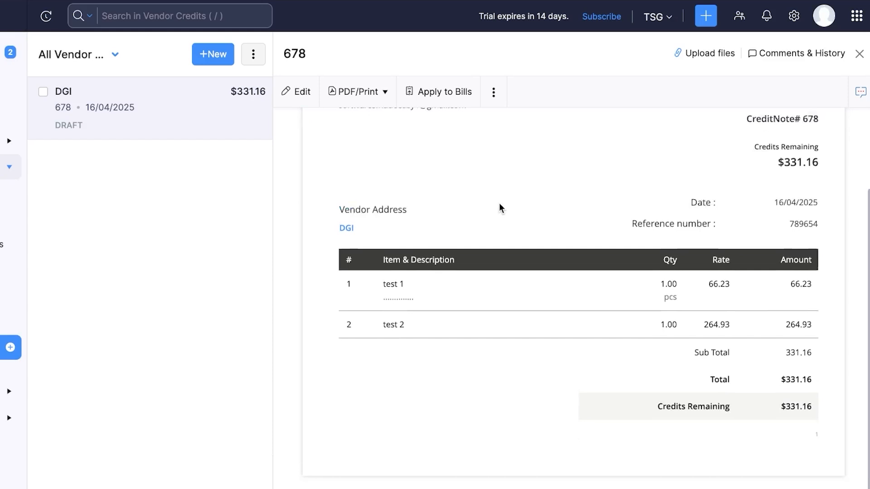
pyautogui.scroll(-1, 498, 203)
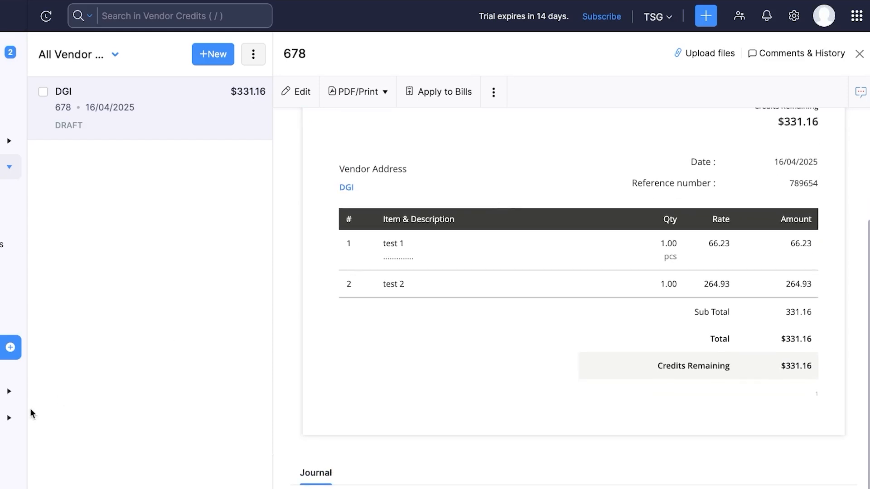
pyautogui.click(112, 170)
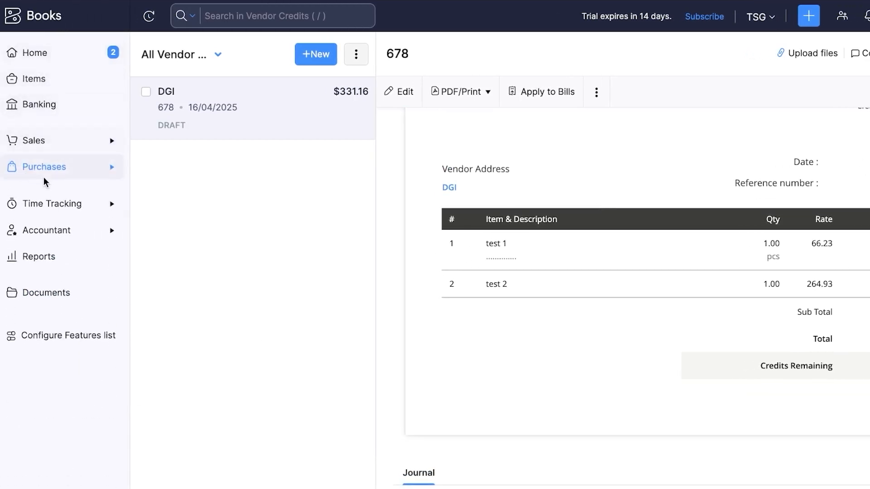
pyautogui.click(94, 213)
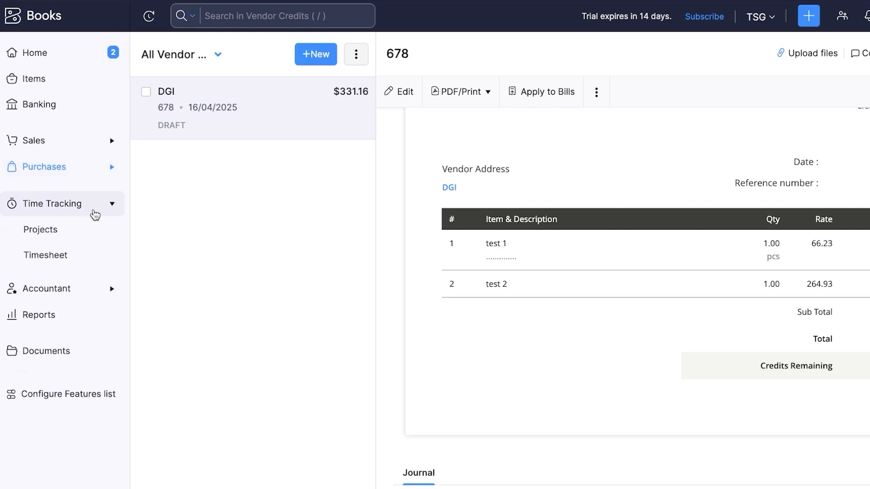
pyautogui.click(58, 240)
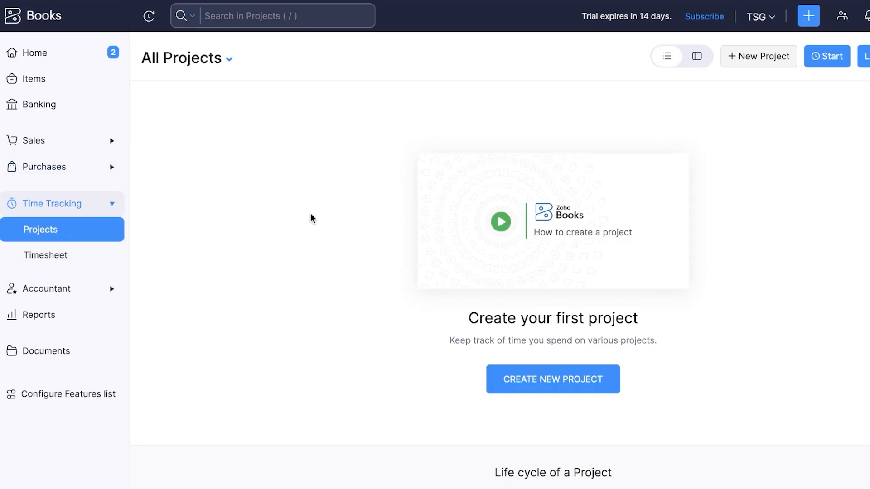
# Start a new project zee for the customer, with no project code, billed Based on Task Hours
pyautogui.click(562, 375)
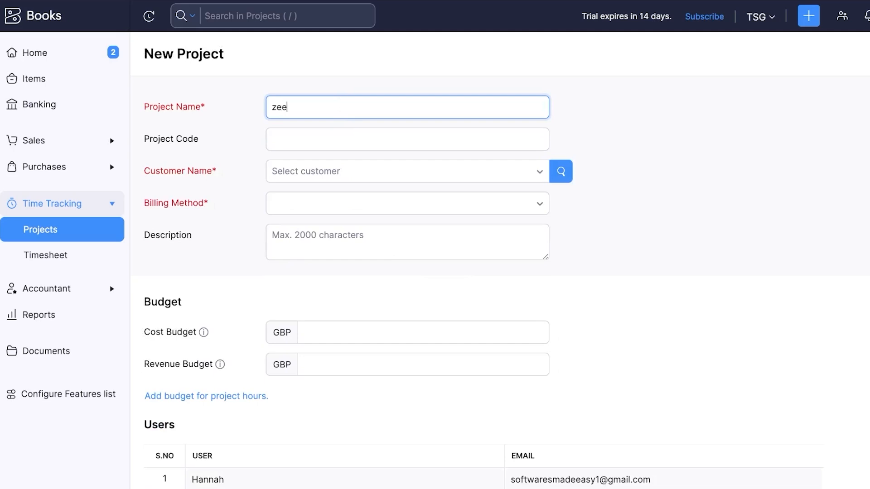
pyautogui.click(367, 146)
pyautogui.click(337, 189)
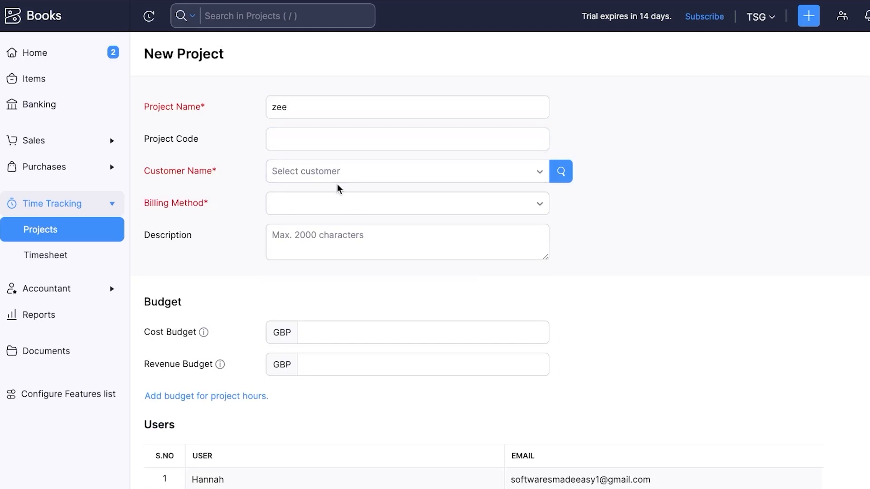
pyautogui.click(334, 174)
pyautogui.click(315, 225)
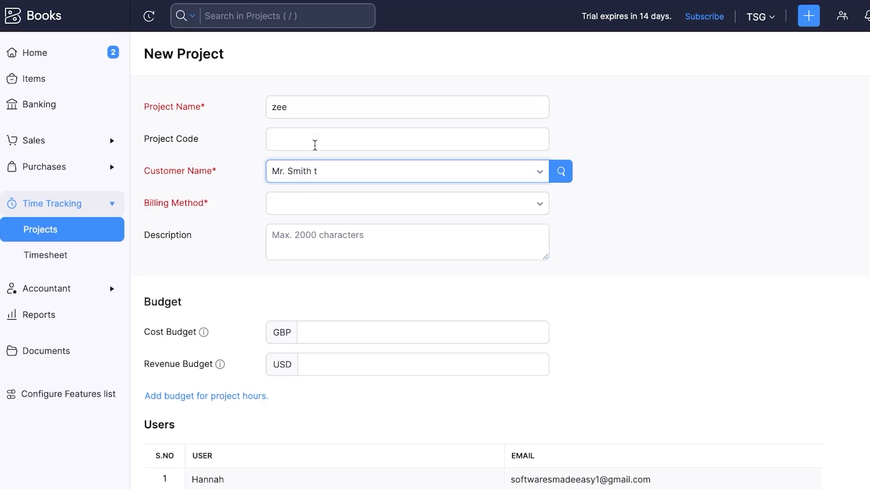
pyautogui.click(300, 209)
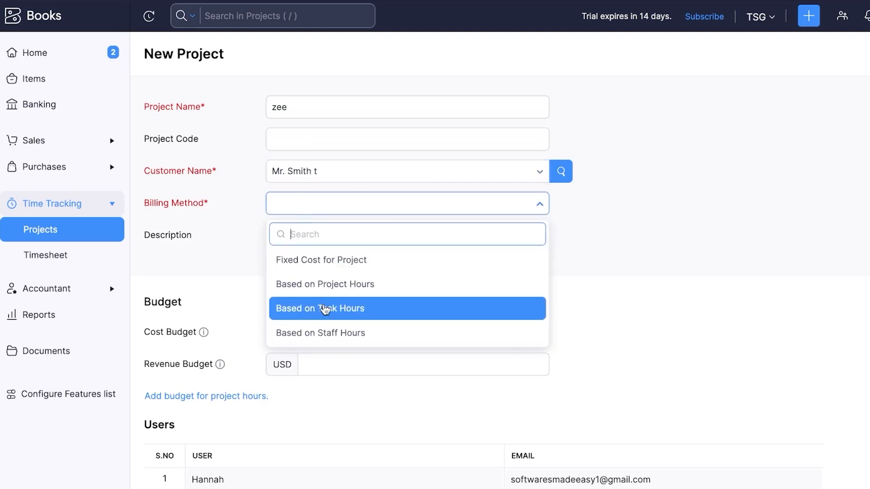
pyautogui.click(324, 309)
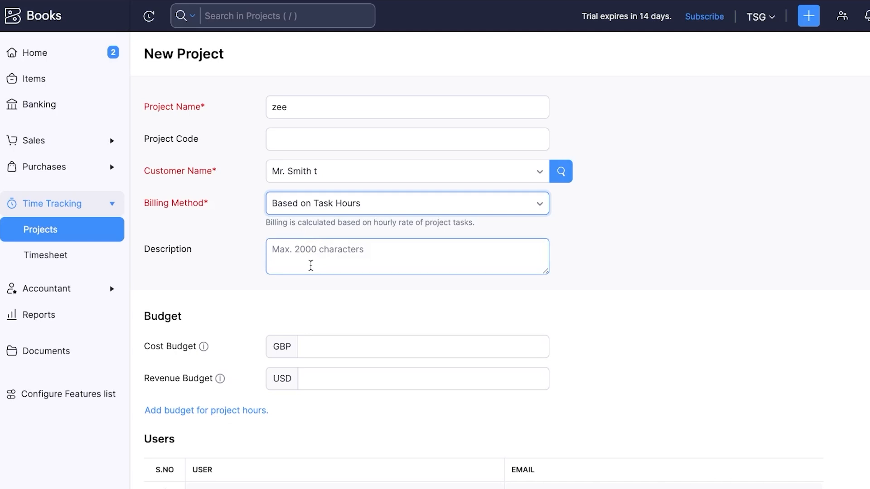
# Leave the description, cost budget and extra user row empty, and save project zee
pyautogui.click(311, 266)
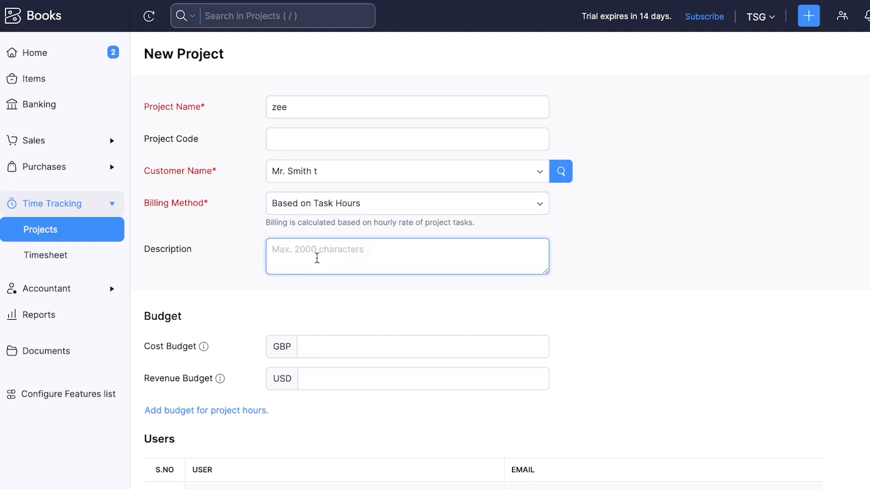
pyautogui.click(325, 345)
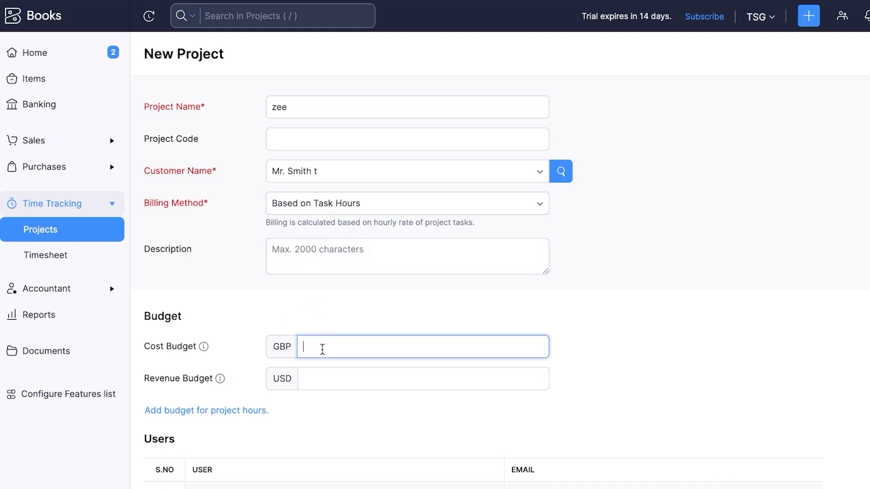
pyautogui.scroll(-6, 322, 349)
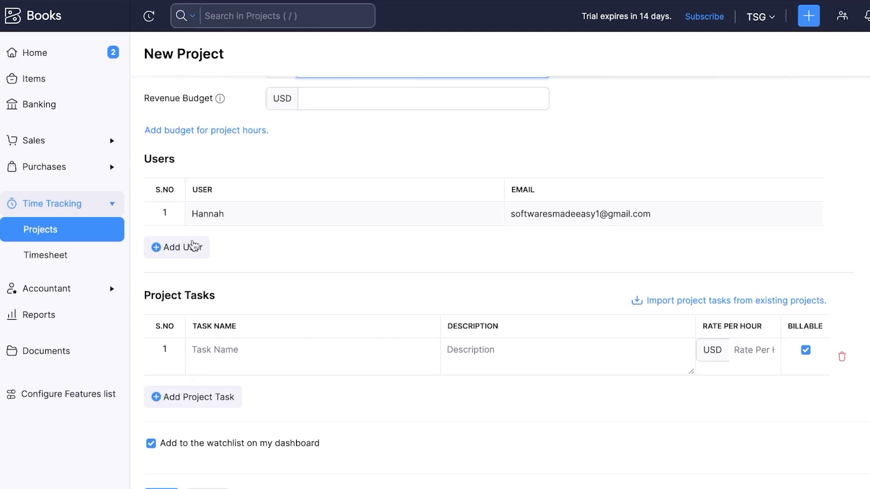
pyautogui.click(194, 246)
pyautogui.click(256, 238)
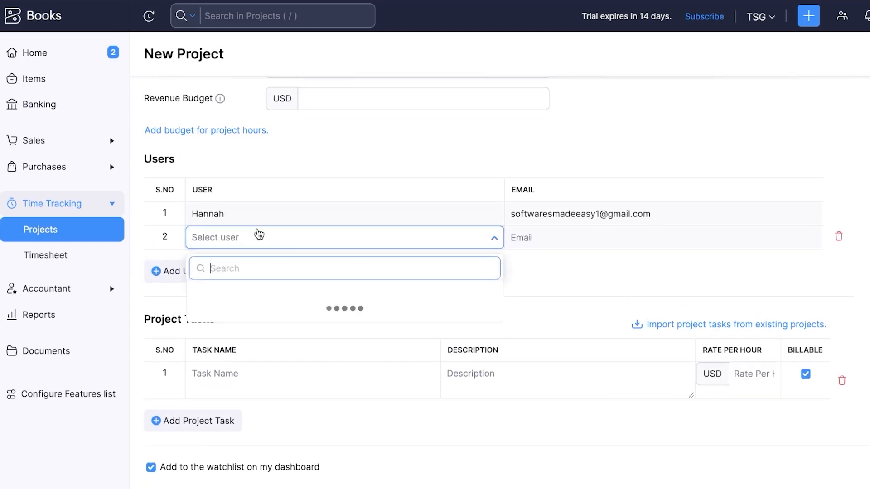
pyautogui.click(513, 290)
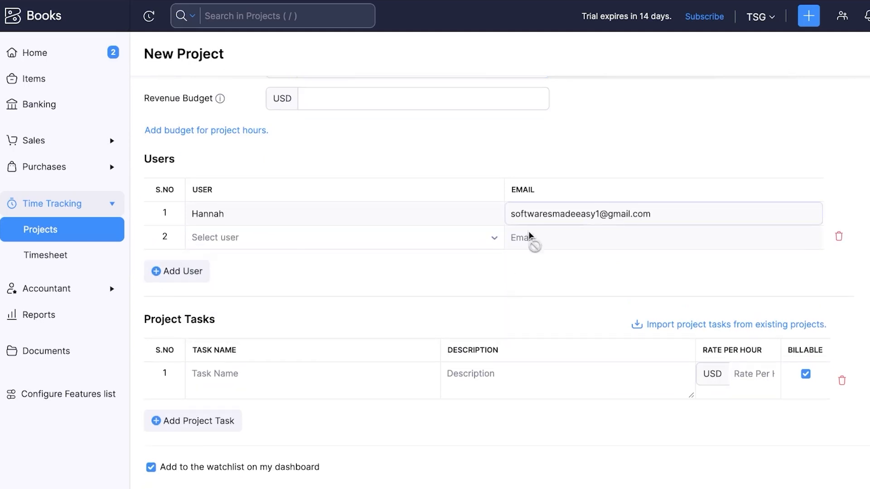
pyautogui.scroll(6, 608, 84)
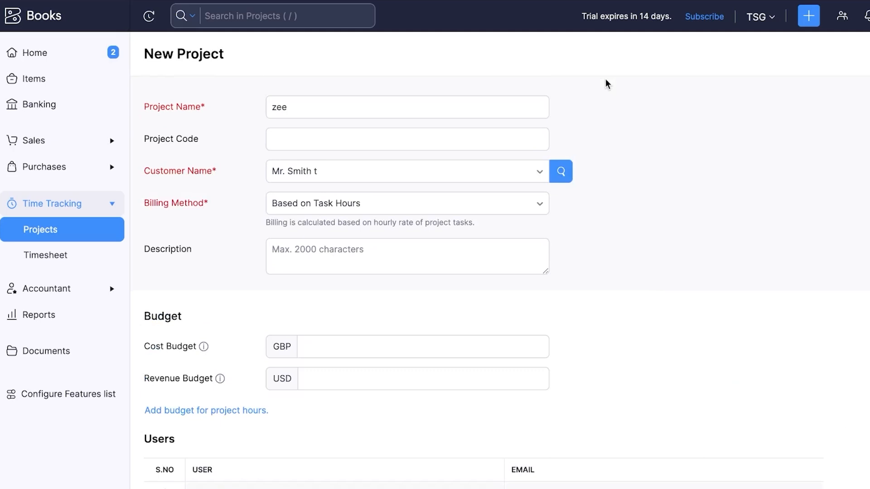
pyautogui.scroll(-7, 608, 84)
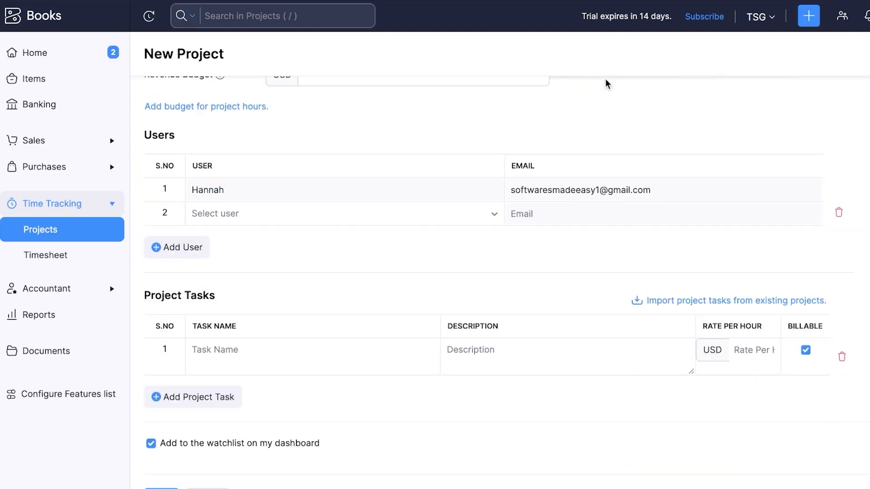
pyautogui.click(169, 488)
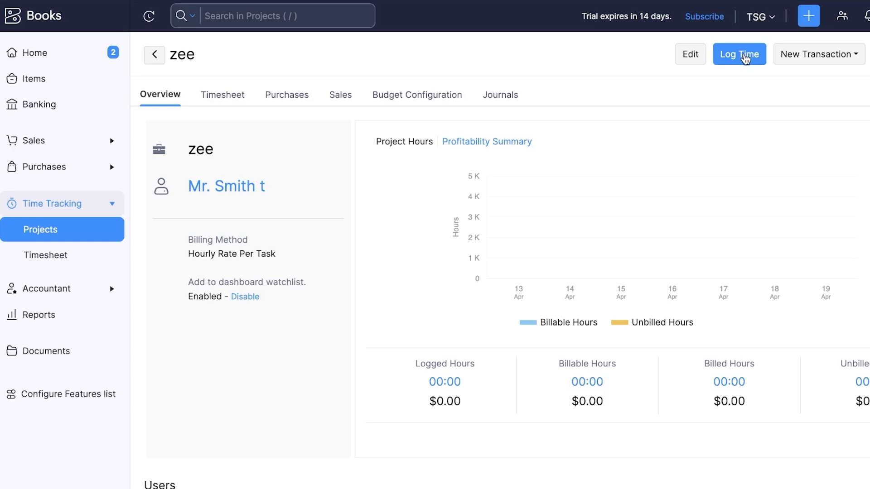
# Start a new time log entry dated 16/04/2025 against project zee
pyautogui.click(744, 57)
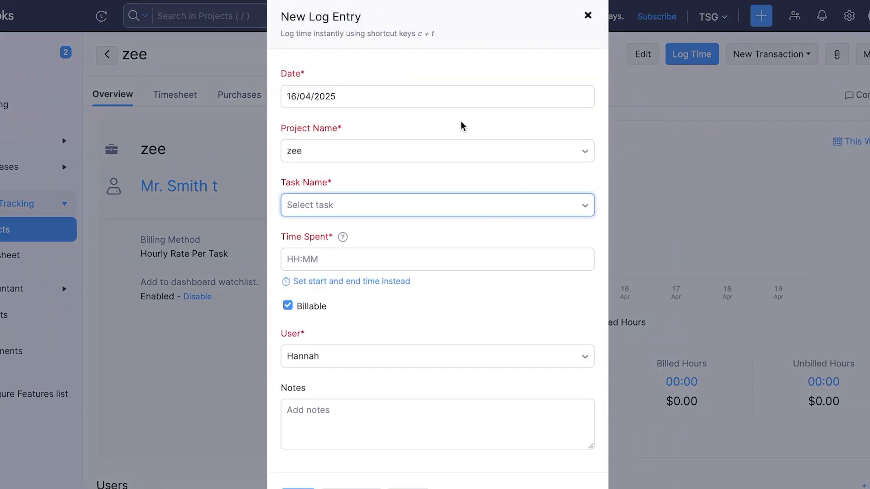
pyautogui.click(403, 88)
pyautogui.click(367, 221)
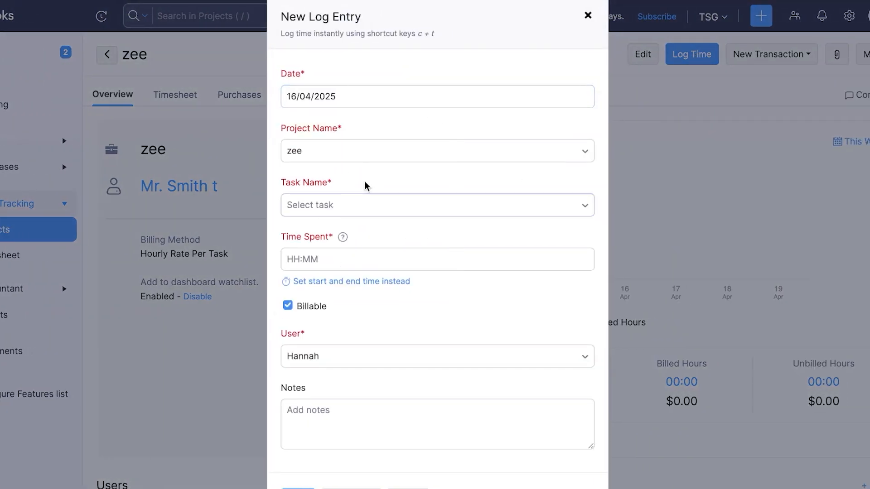
pyautogui.click(353, 154)
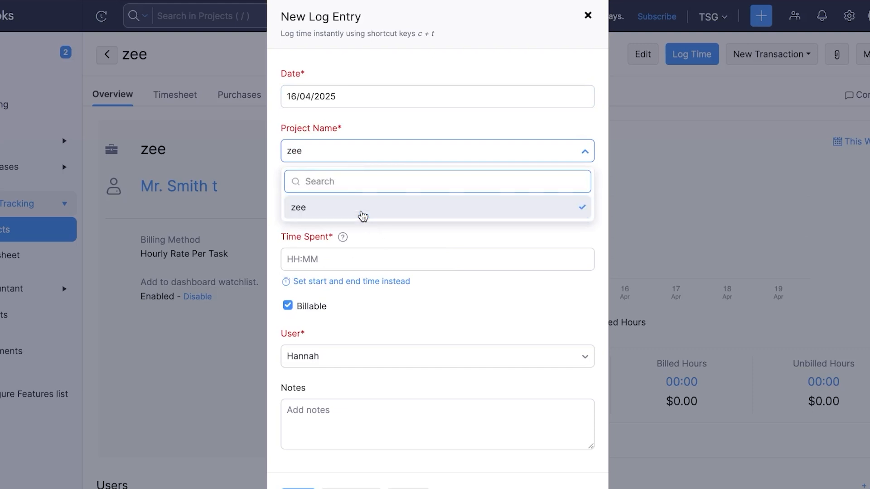
pyautogui.click(361, 212)
# Create new task 'task 1' at 20 USD per hour, enter 1hr, and save the entry
pyautogui.click(386, 212)
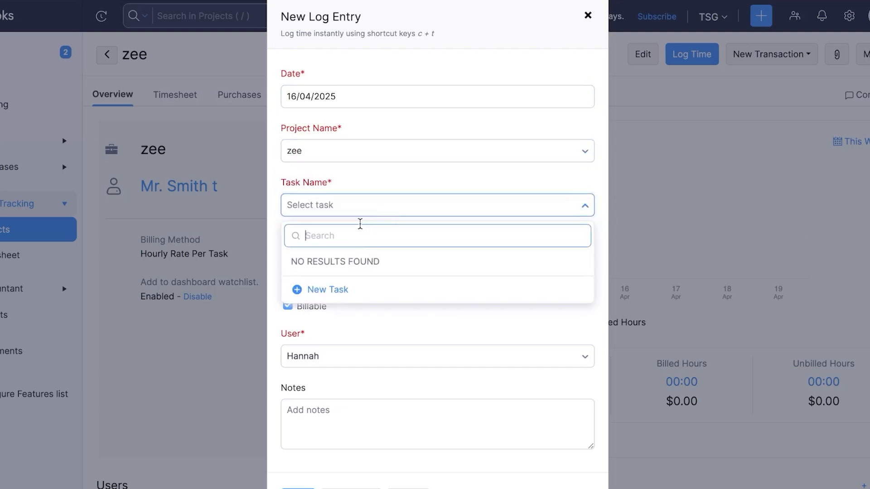
pyautogui.click(339, 292)
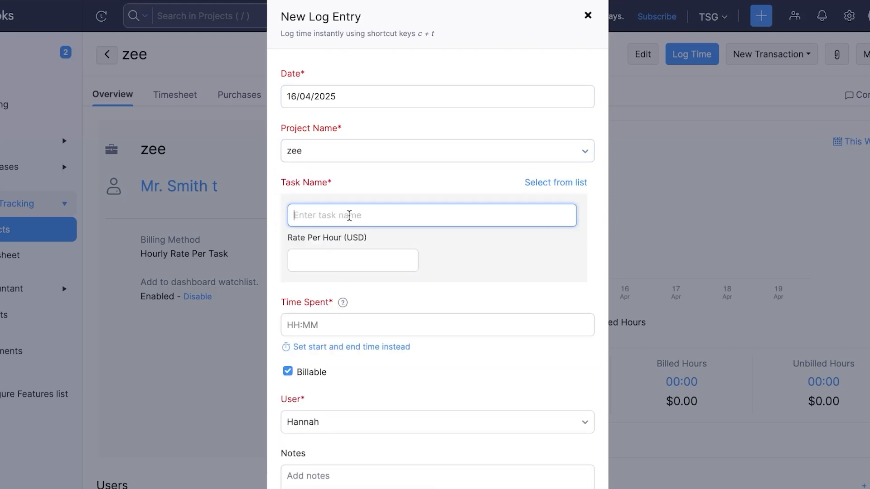
pyautogui.write('task 1')
pyautogui.press('Return')
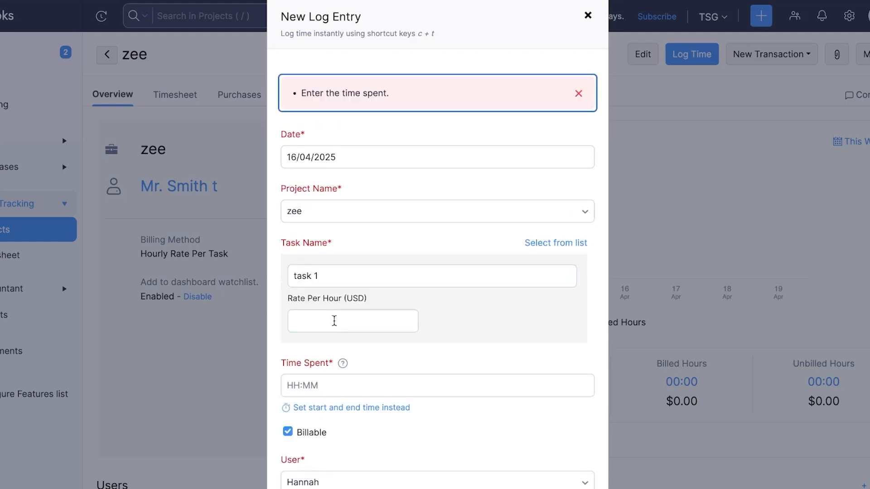
pyautogui.click(334, 316)
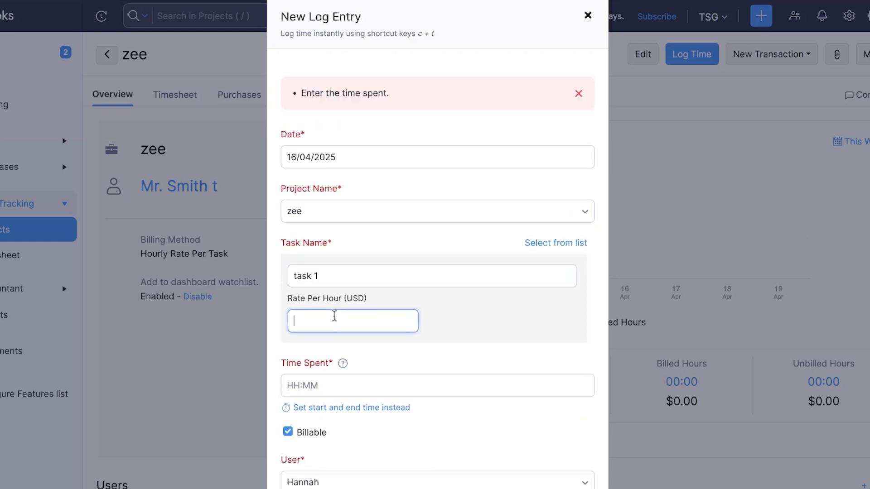
pyautogui.write('20')
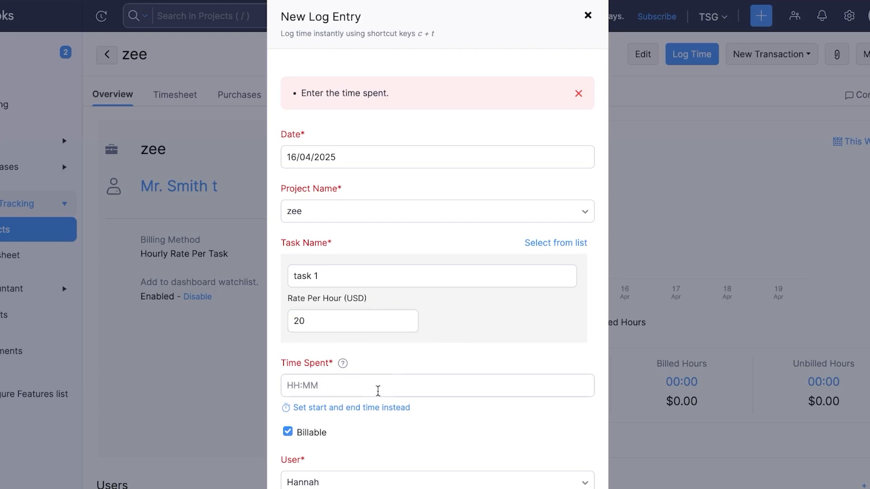
pyautogui.click(370, 387)
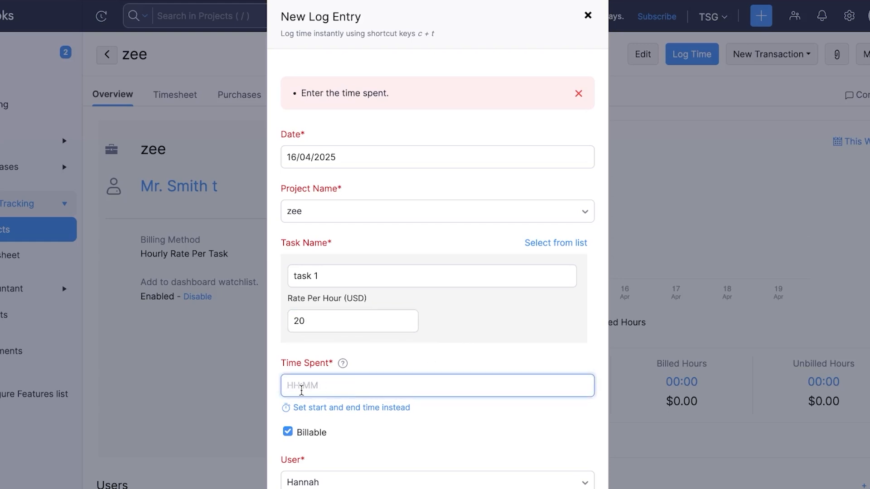
pyautogui.write('1hr')
pyautogui.scroll(-3, 339, 438)
pyautogui.click(299, 487)
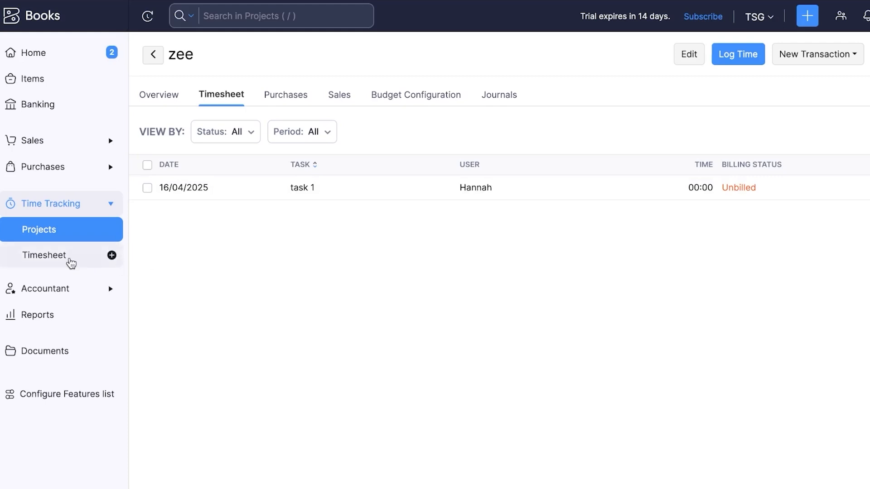
# Open the full timesheet list and start the timer
pyautogui.click(71, 263)
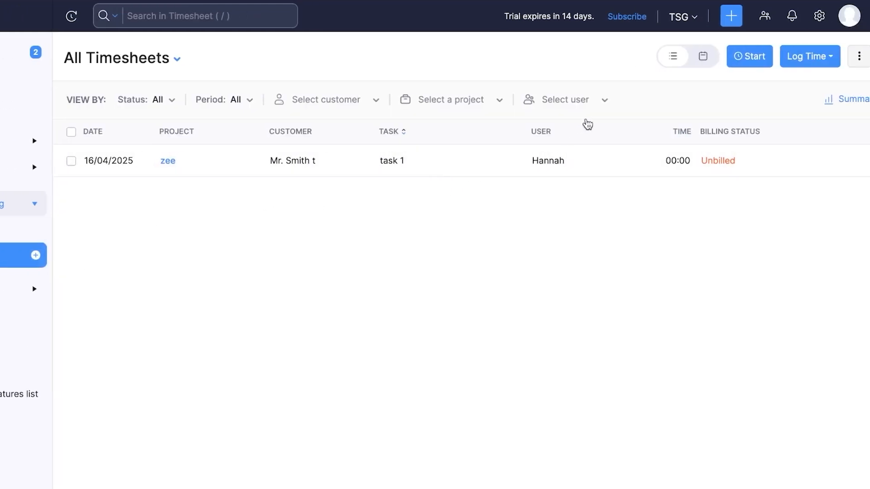
pyautogui.click(717, 59)
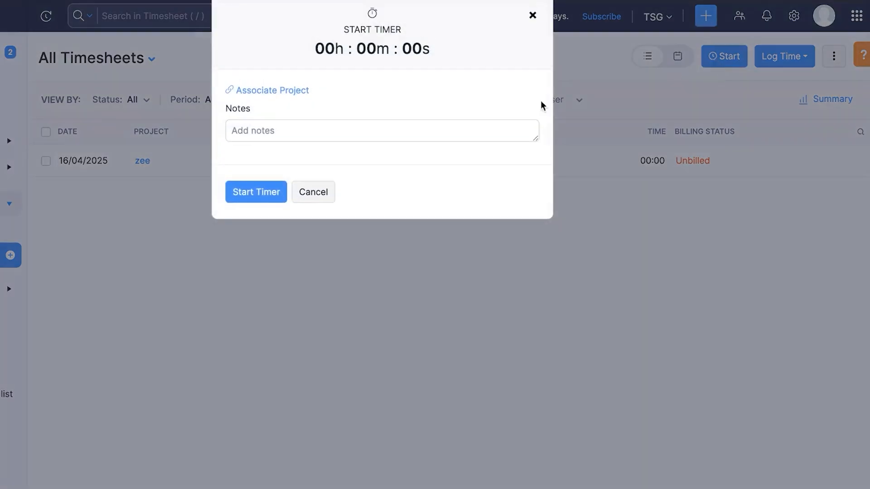
pyautogui.click(244, 199)
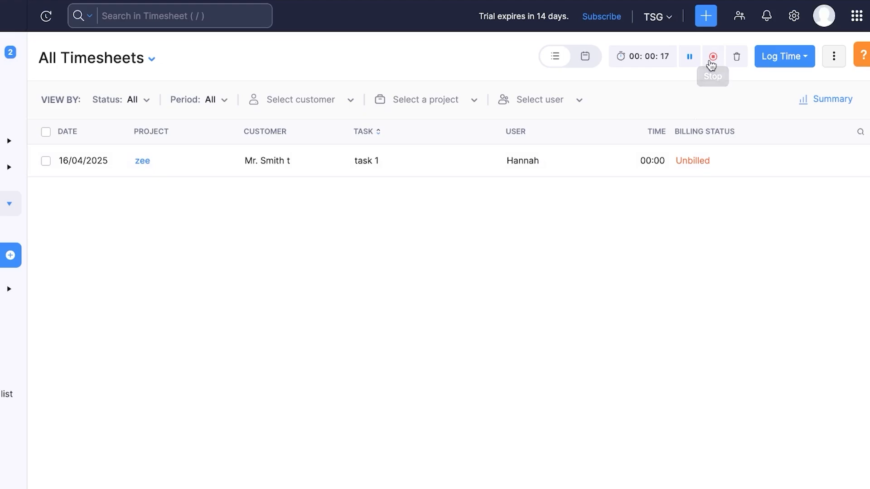
# Cancel the stop at Associate Project so the timer keeps running, then expand Accountant
pyautogui.click(711, 58)
pyautogui.click(303, 313)
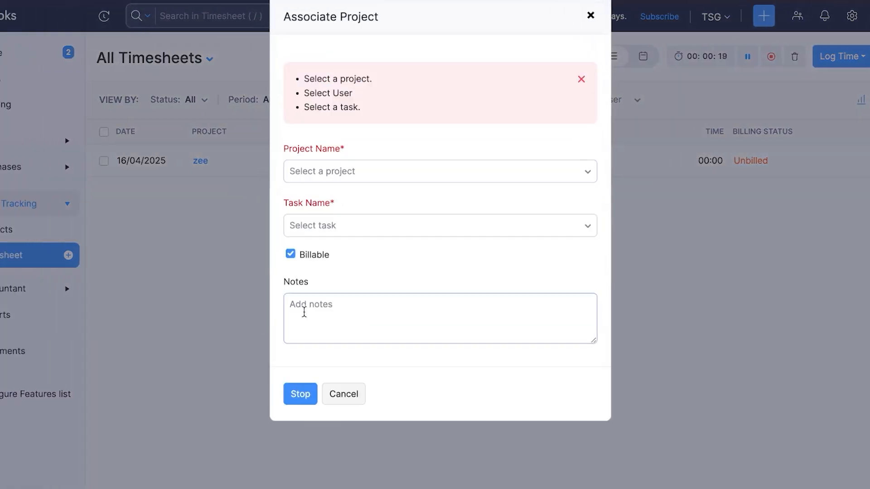
pyautogui.click(343, 394)
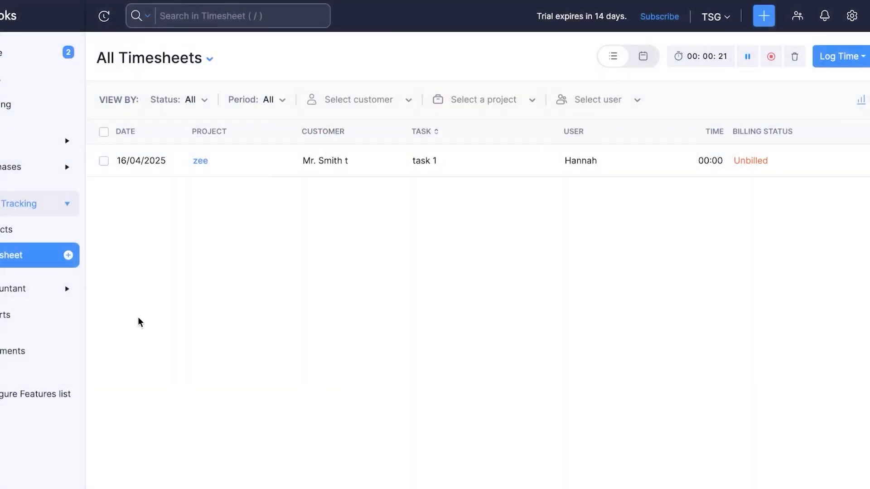
pyautogui.click(13, 290)
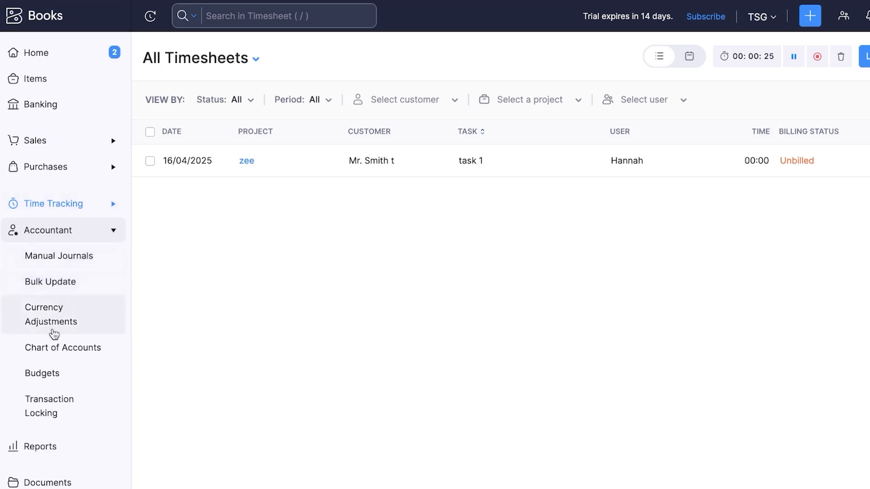
# Open a new budget form under Accountant > Budgets, then switch to the Reports Center
pyautogui.click(58, 377)
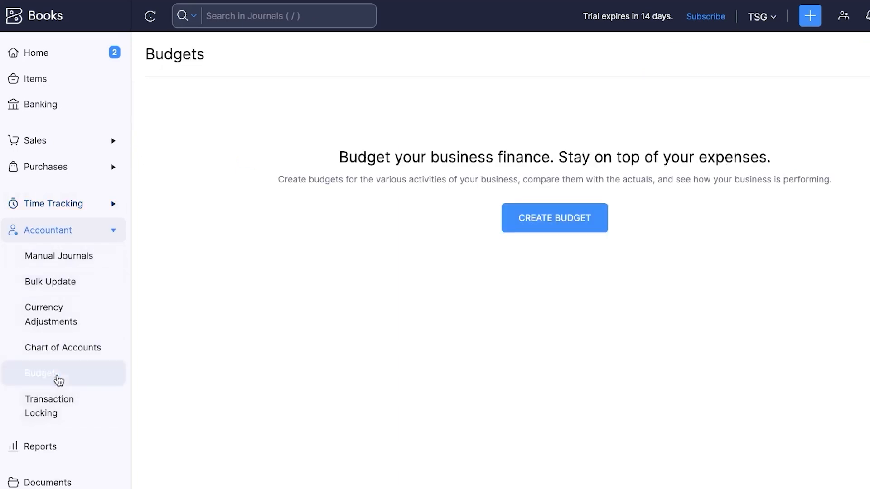
pyautogui.click(546, 228)
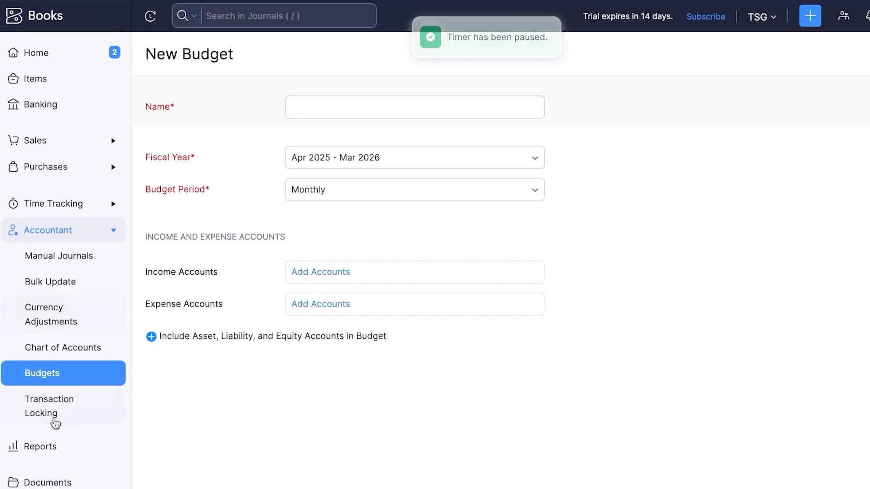
pyautogui.click(58, 448)
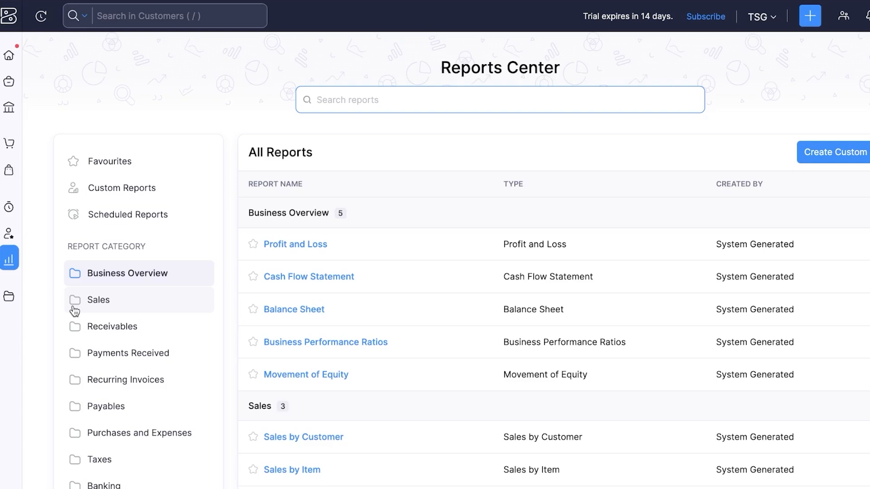
# Scroll through the report categories, then return Home and scroll the dashboard
pyautogui.scroll(-5, 74, 303)
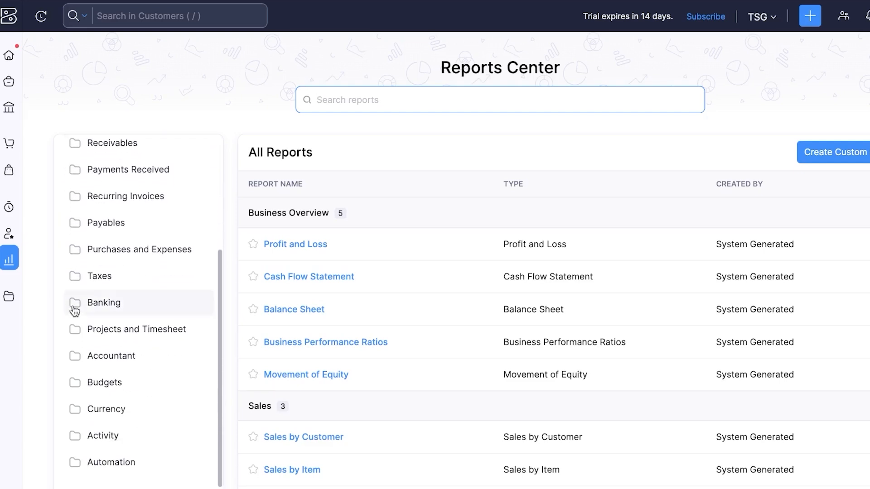
pyautogui.scroll(5, 75, 293)
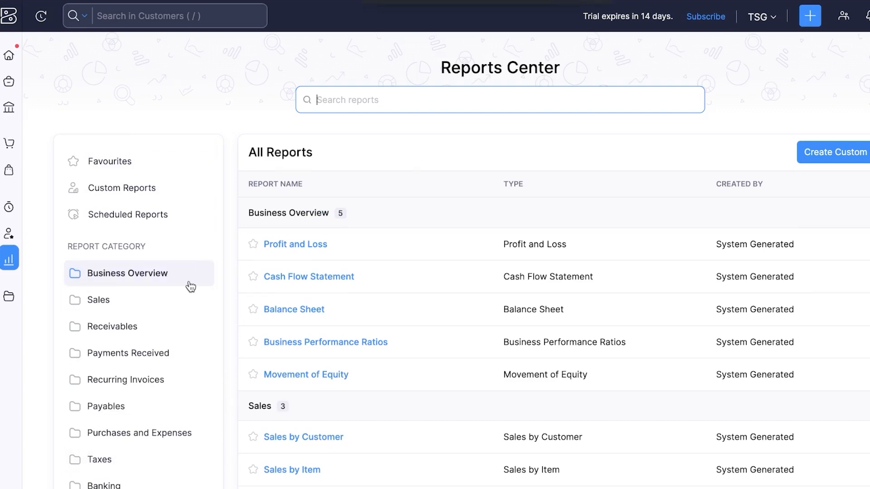
pyautogui.scroll(-6, 140, 413)
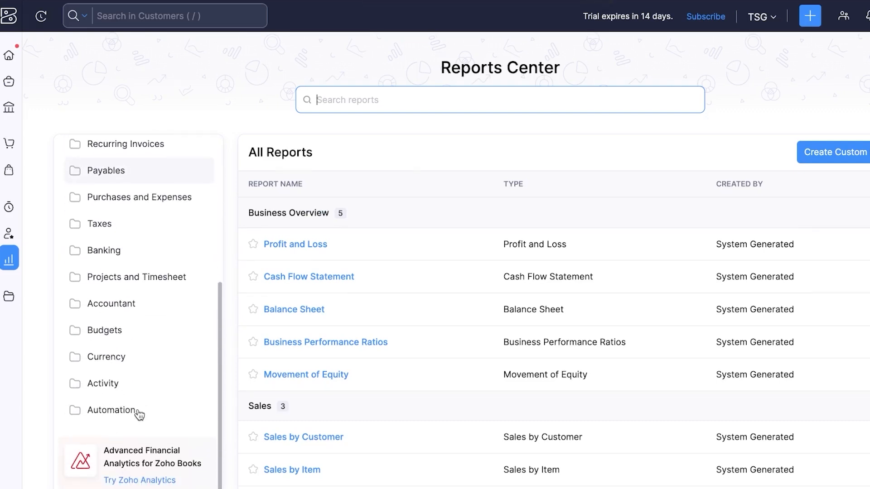
pyautogui.scroll(6, 140, 414)
pyautogui.click(10, 57)
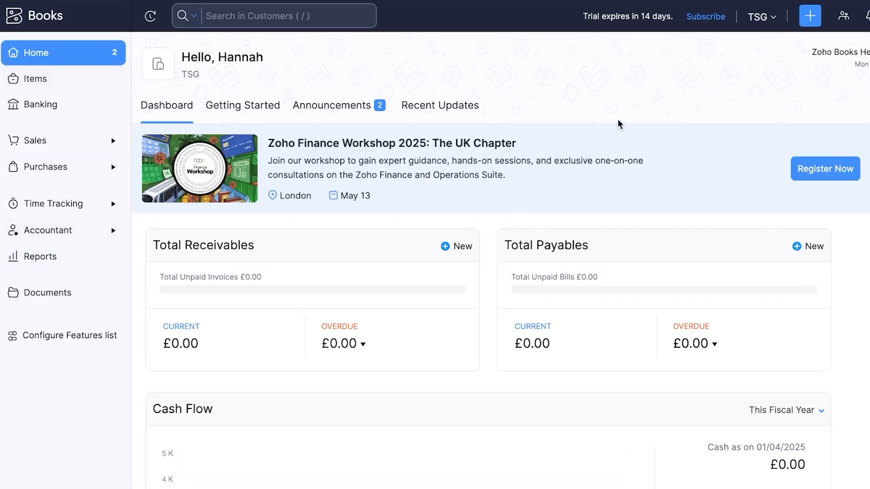
pyautogui.scroll(-6, 620, 125)
pyautogui.scroll(6, 620, 124)
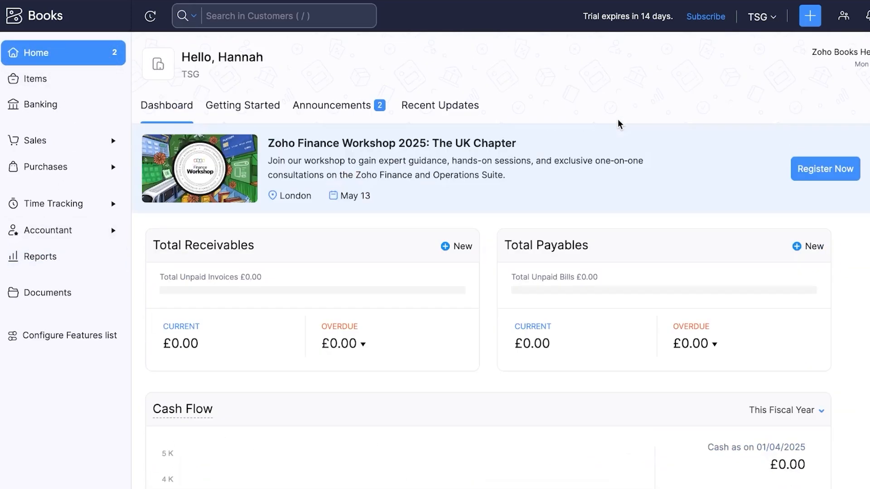